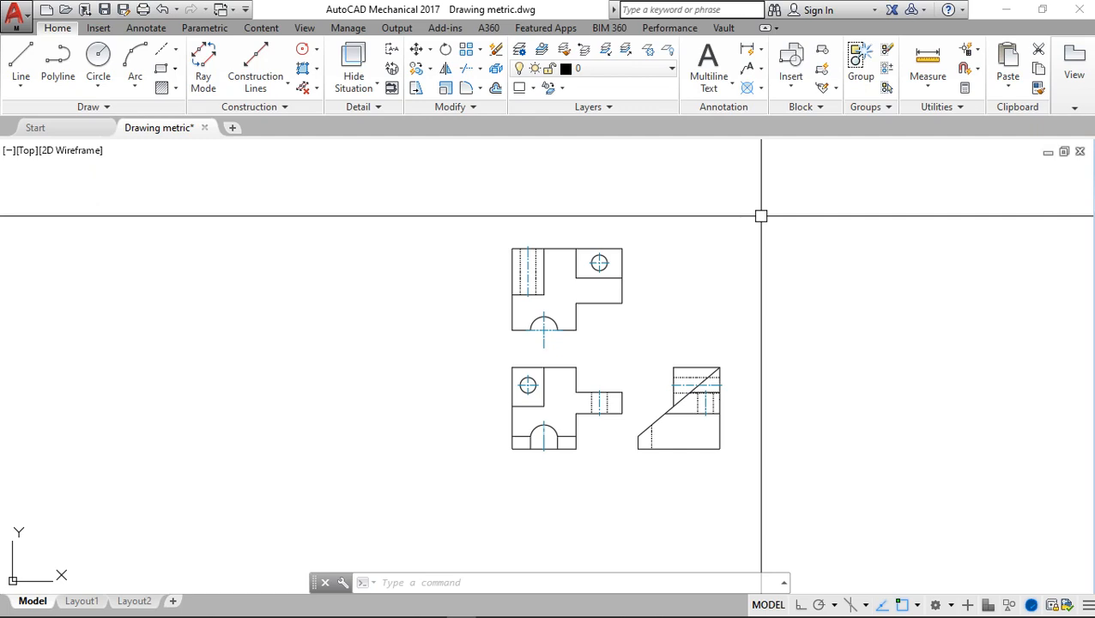
left_click(103, 86)
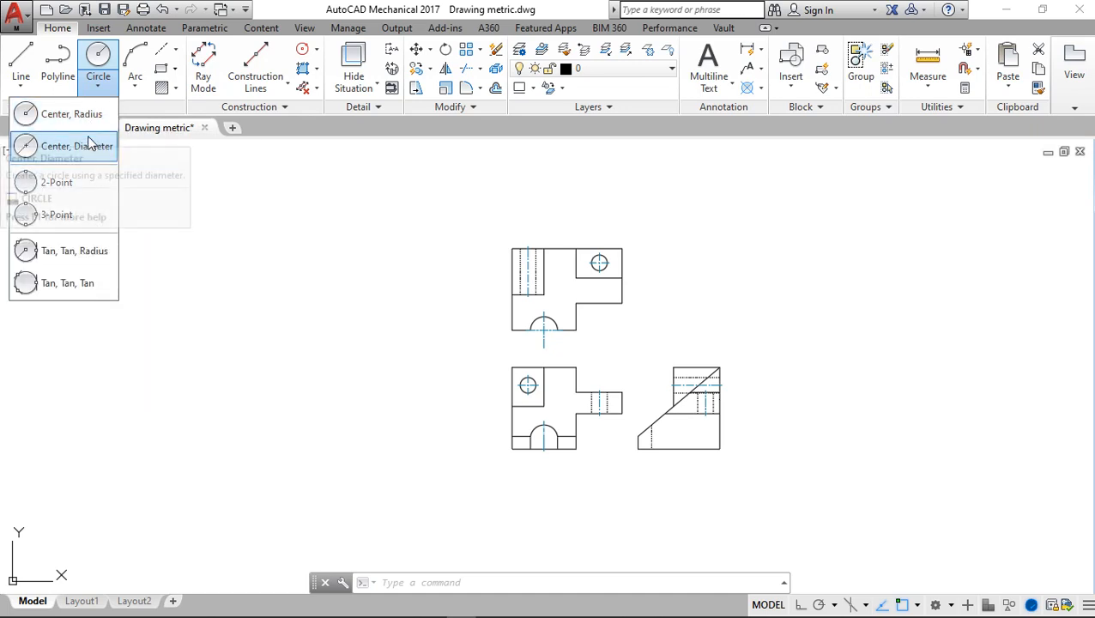
left_click(74, 114)
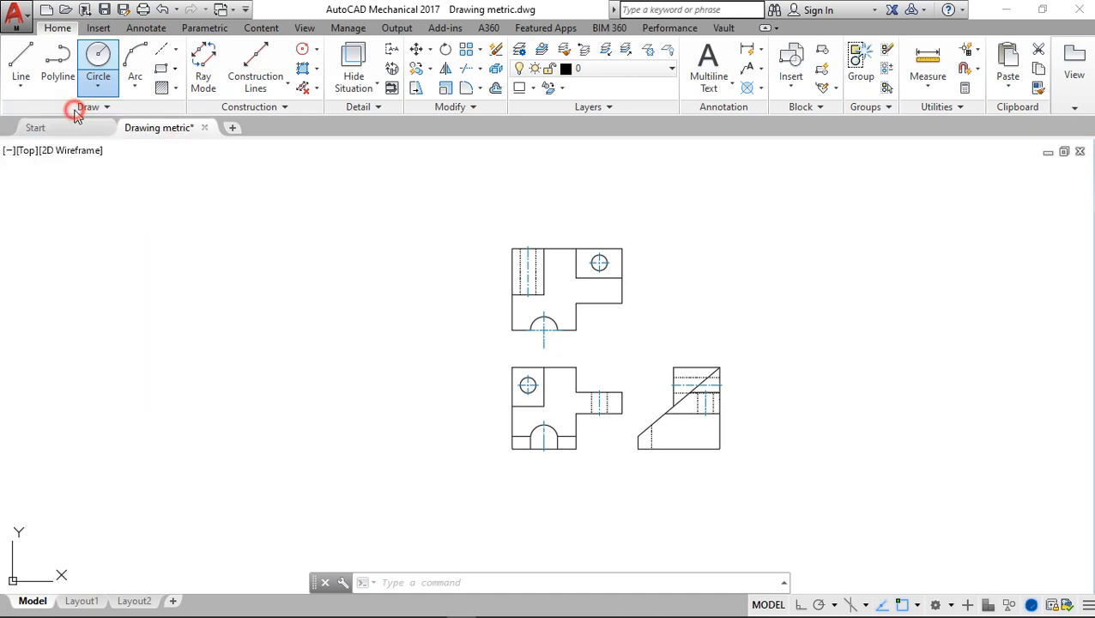
left_click(213, 345)
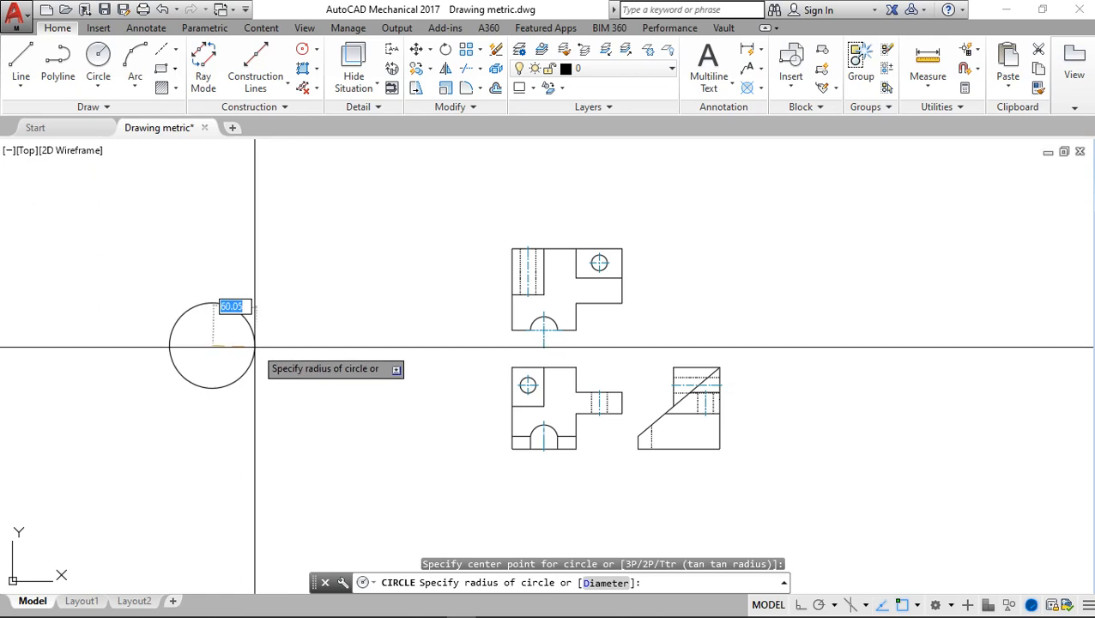
key("Escape")
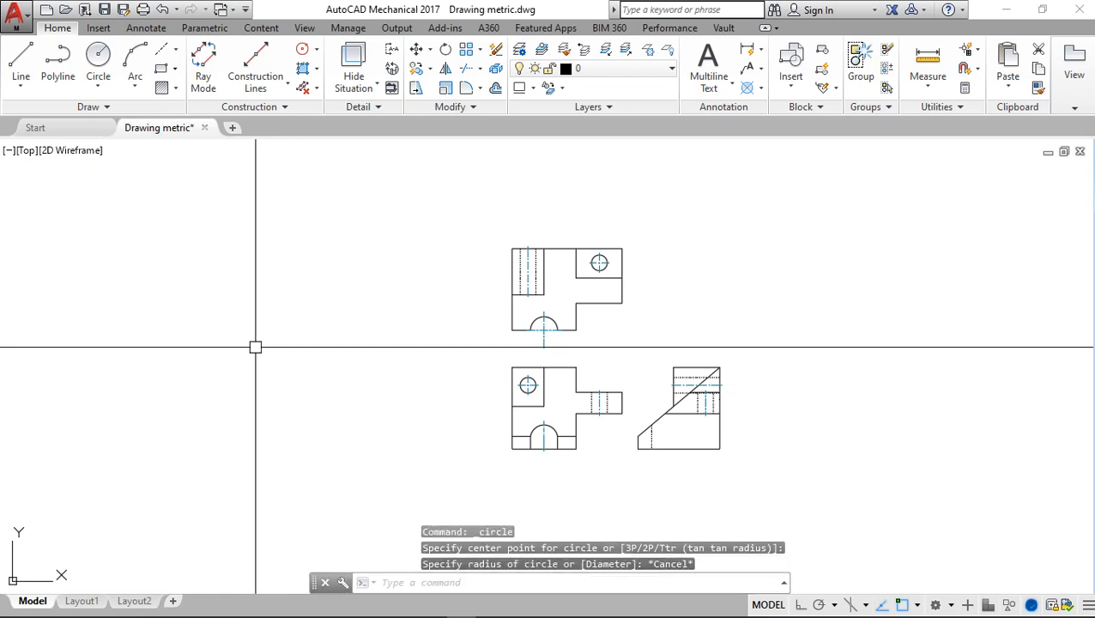
left_click(98, 86)
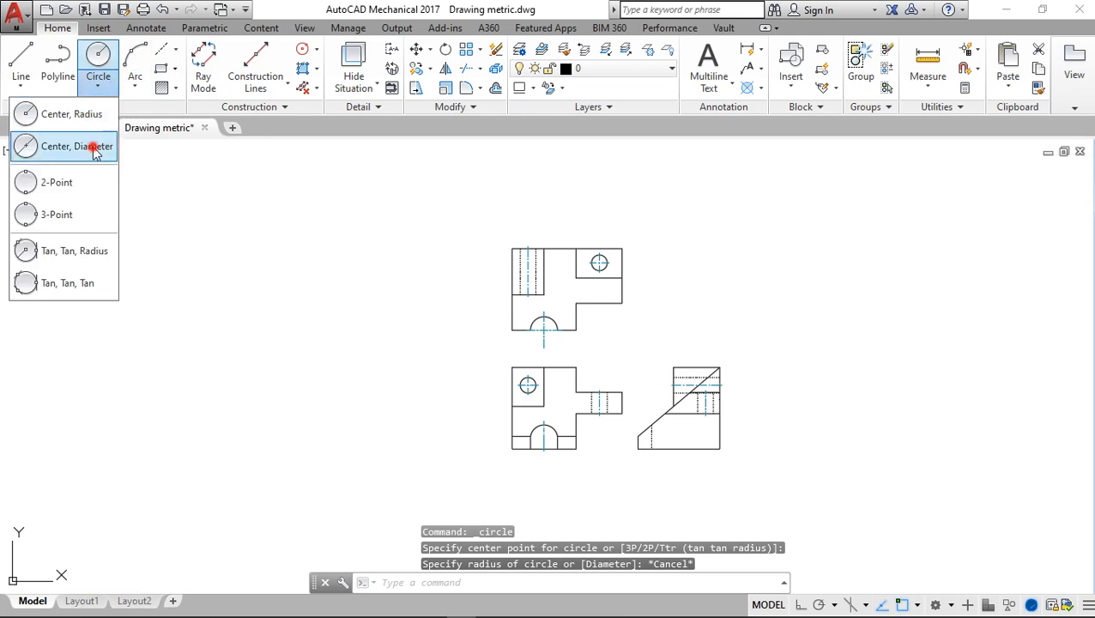
left_click(94, 147)
left_click(176, 335)
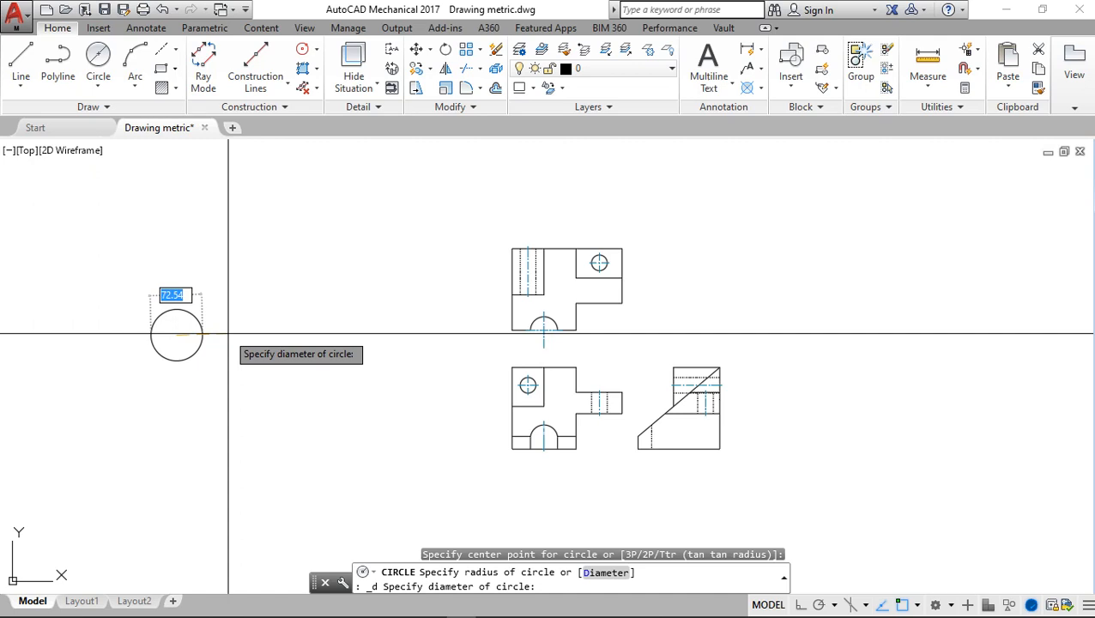
key("Escape")
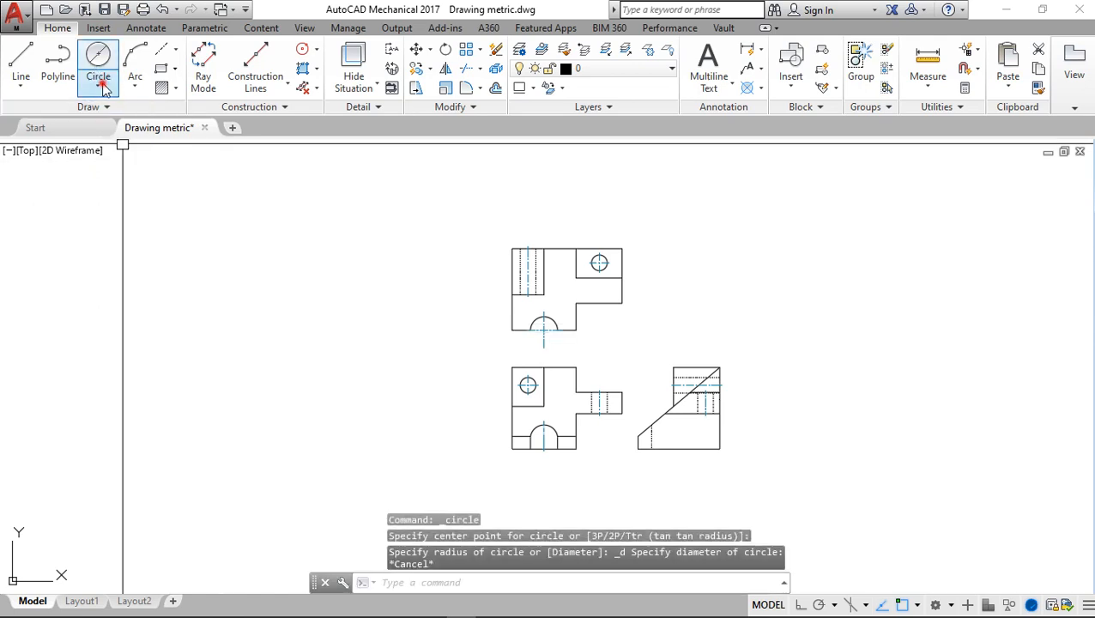
left_click(98, 83)
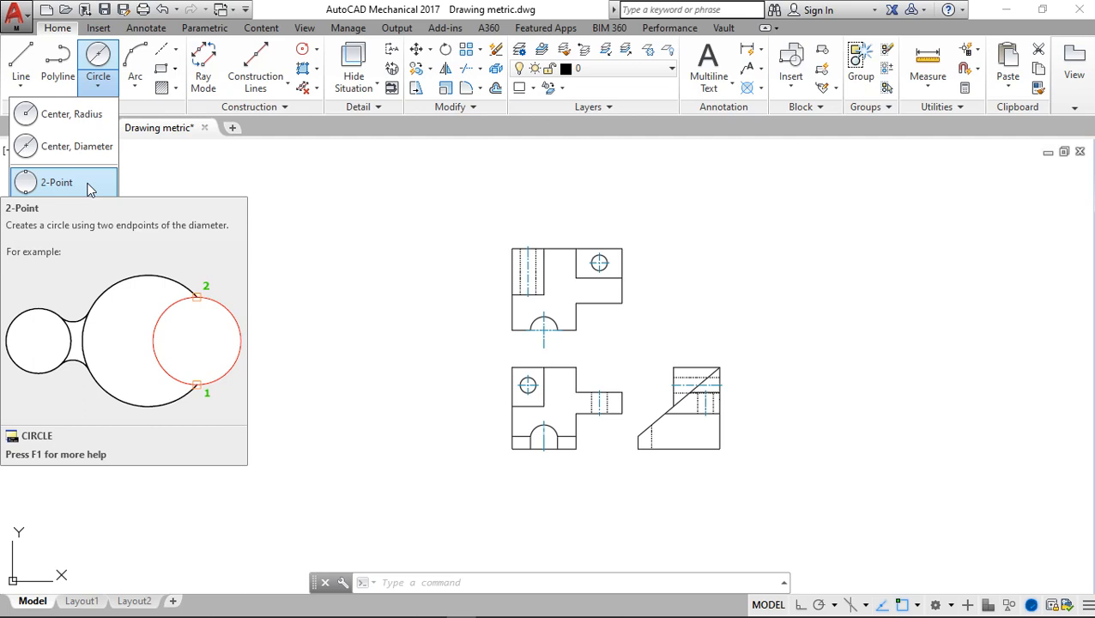
left_click(90, 187)
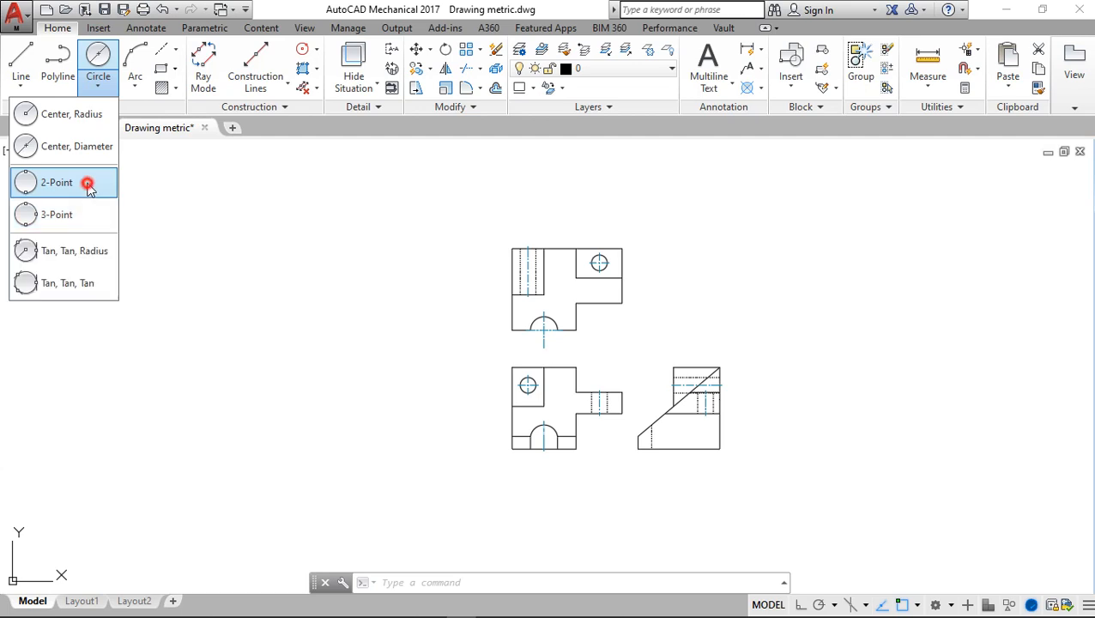
left_click(98, 308)
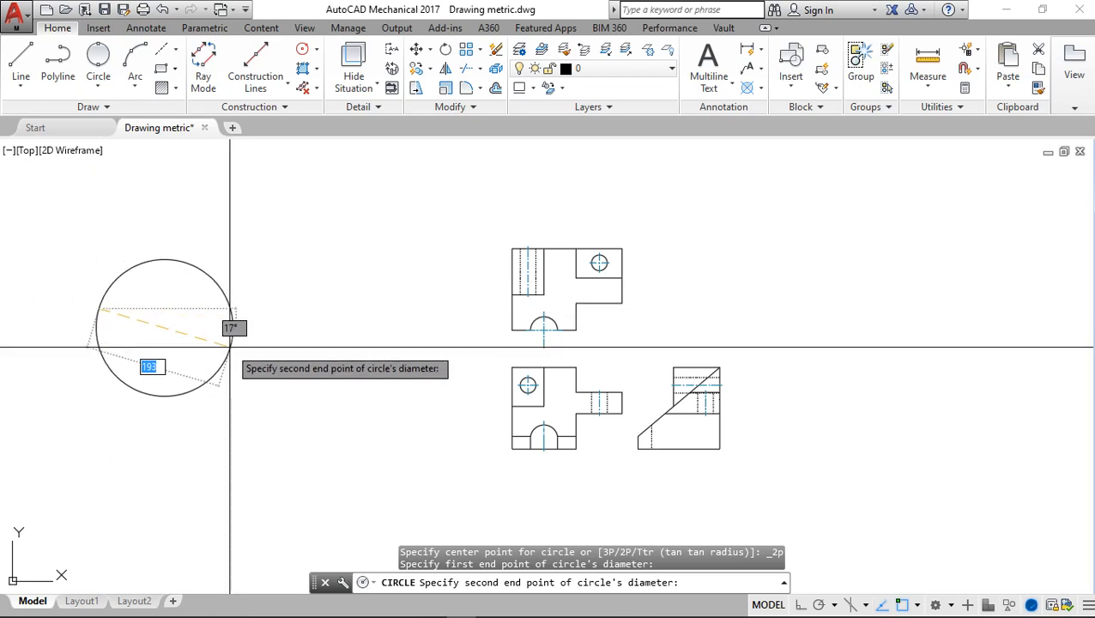
key("Escape")
left_click(99, 81)
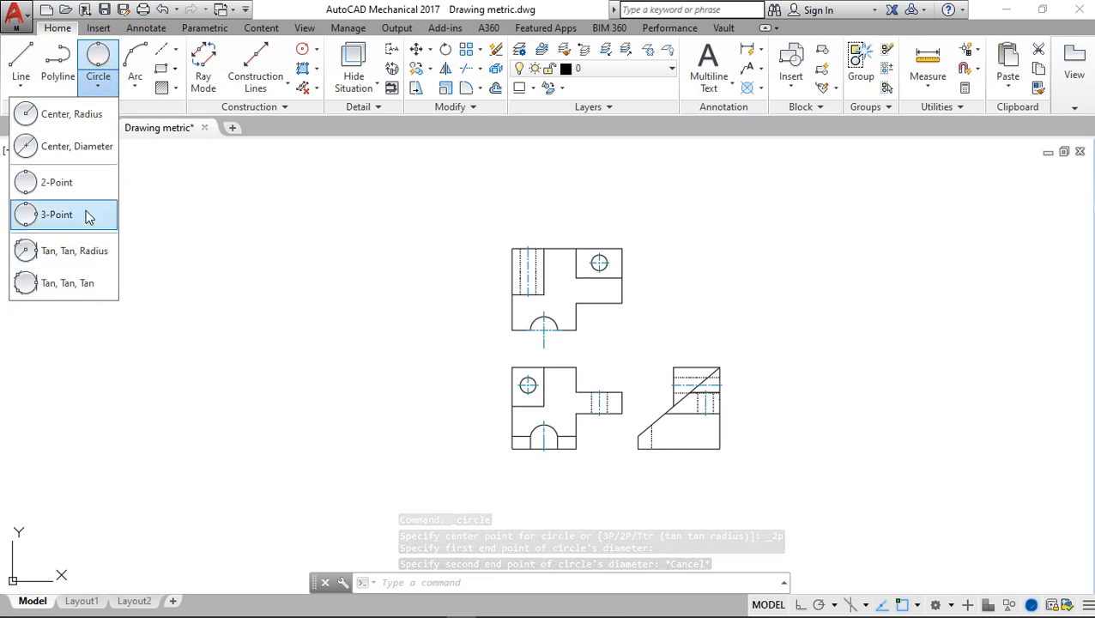
left_click(199, 218)
Draw two separate slanted lines in the empty area left of the part views, the second below the first
left_click(21, 67)
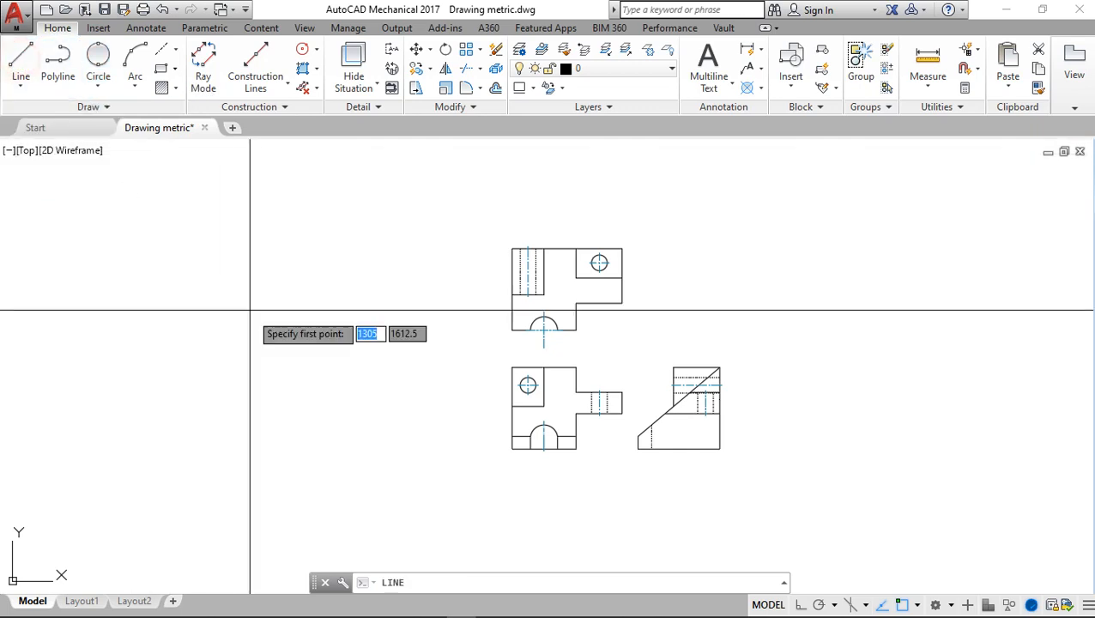
left_click(212, 249)
left_click(237, 315)
key("Escape")
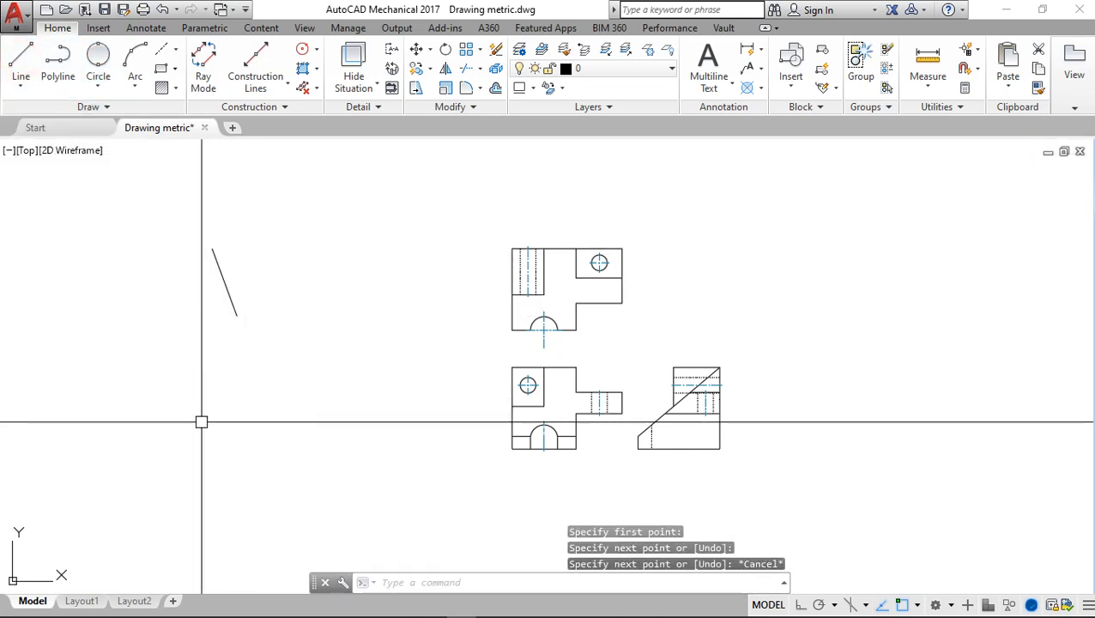
left_click(18, 59)
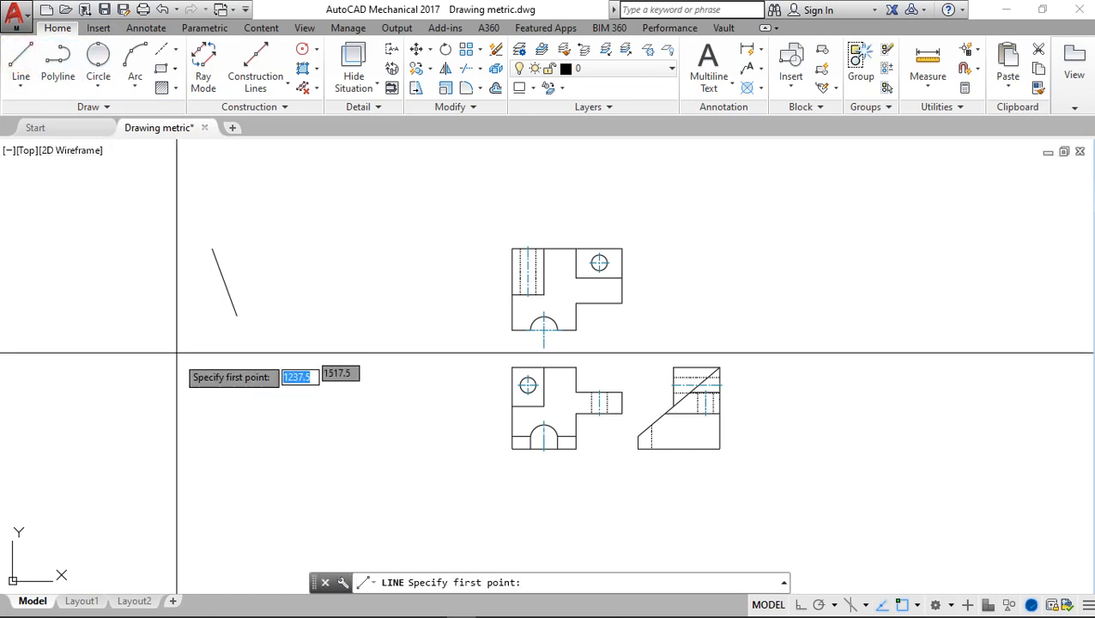
left_click(172, 403)
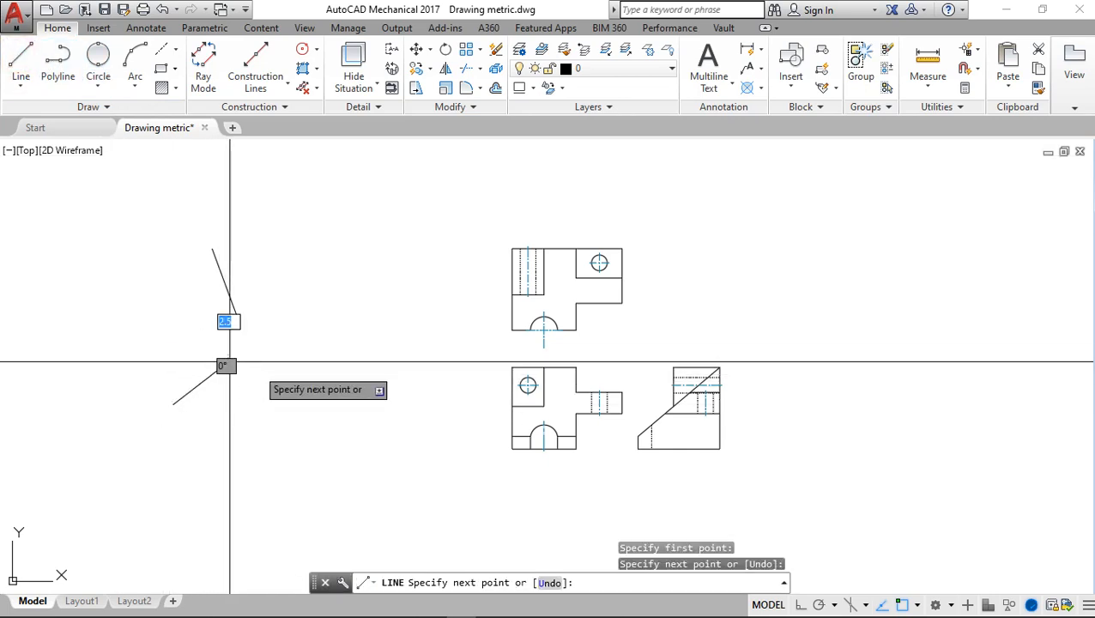
left_click(228, 363)
key("Escape")
Draw a line starting at the upper end of the second slanted line, and erase it again
key("Return")
left_click(228, 363)
left_click(297, 381)
key("Escape")
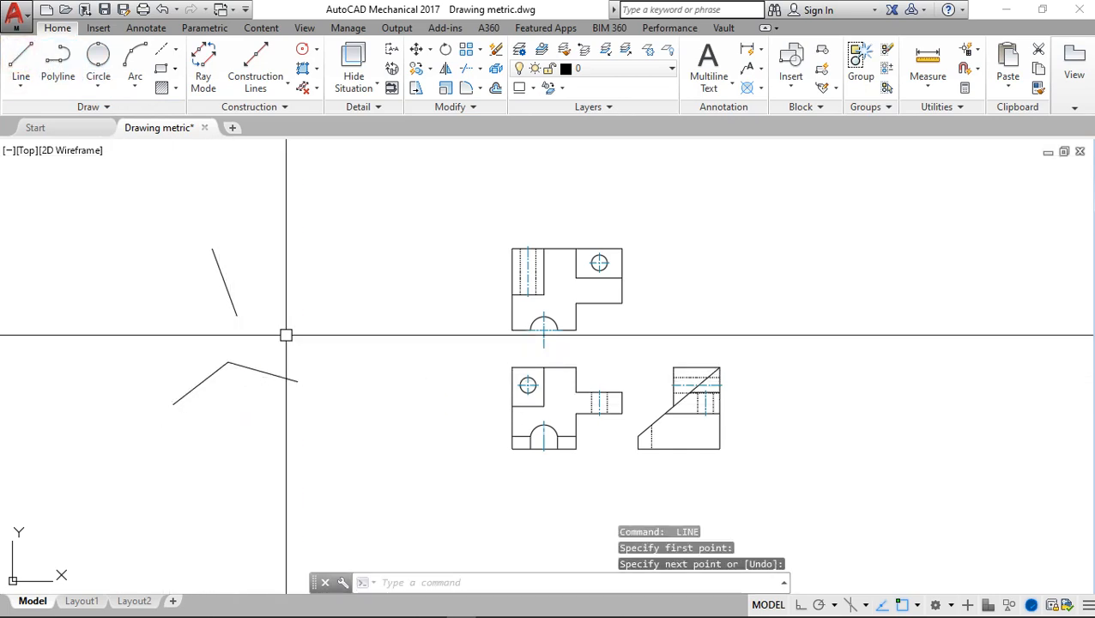
left_click(296, 361)
left_click(256, 405)
key("Delete")
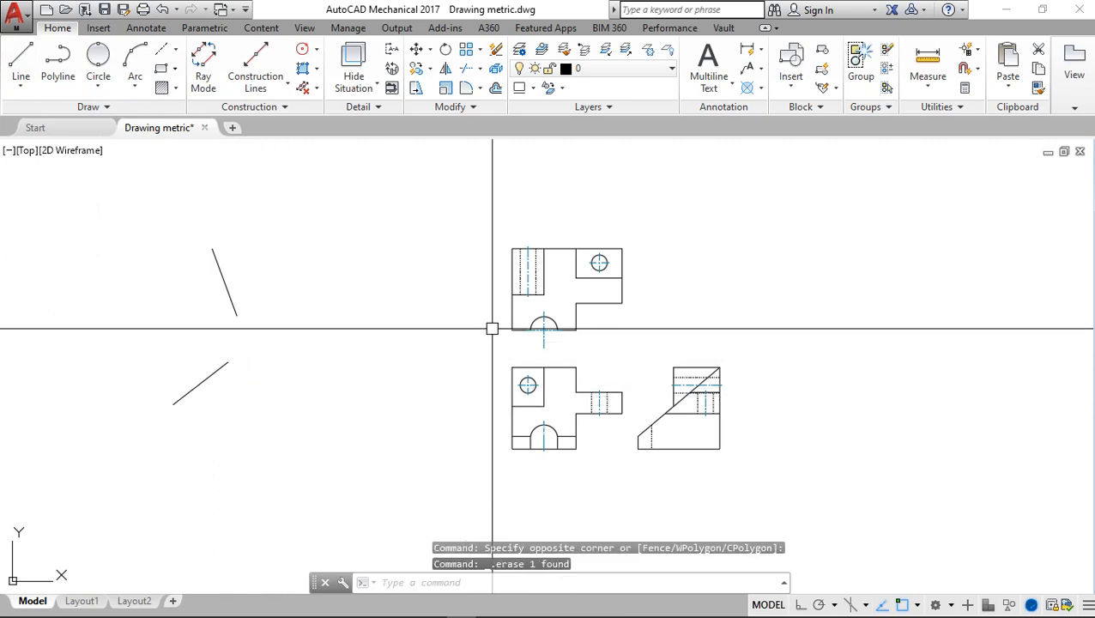
key("Return")
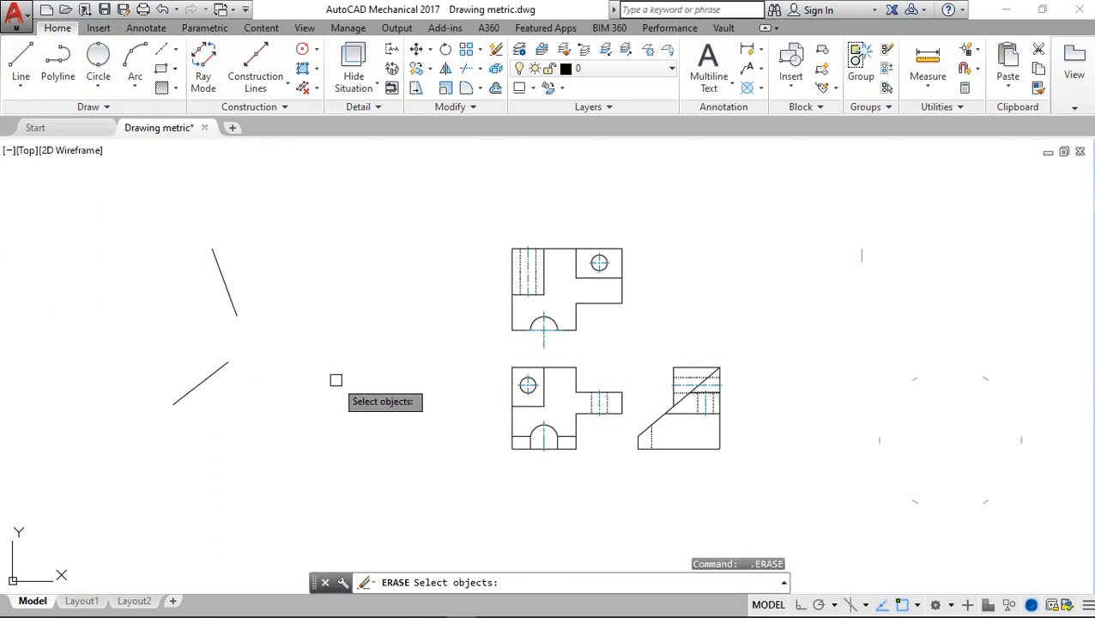
key("Escape")
Draw a detached, nearly horizontal line about 58 units long to the right of the two slanted lines
left_click(16, 57)
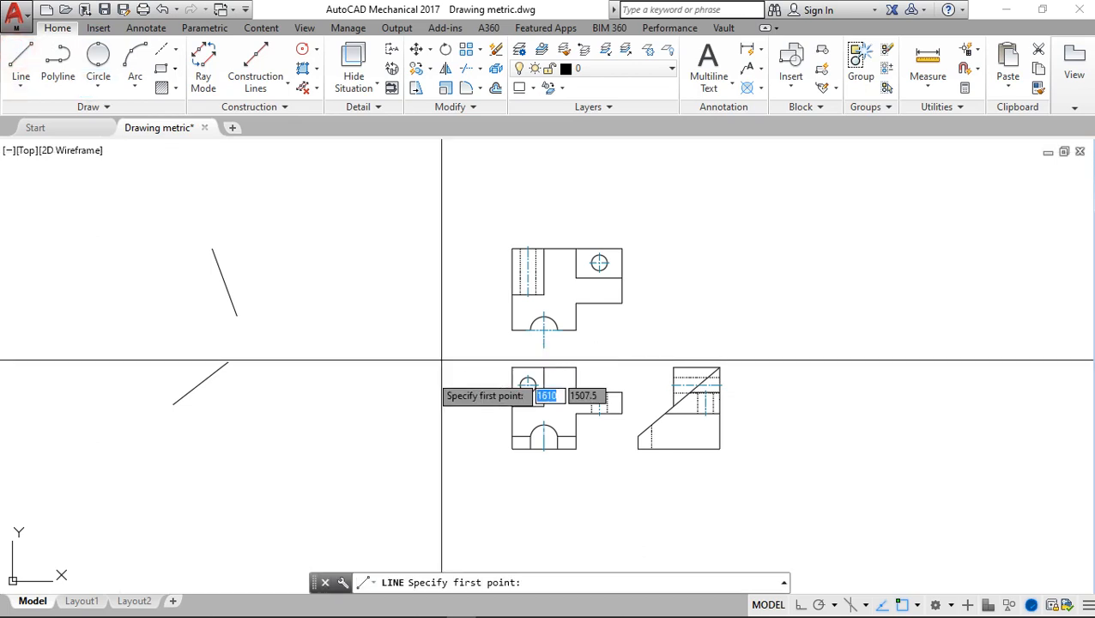
left_click(314, 352)
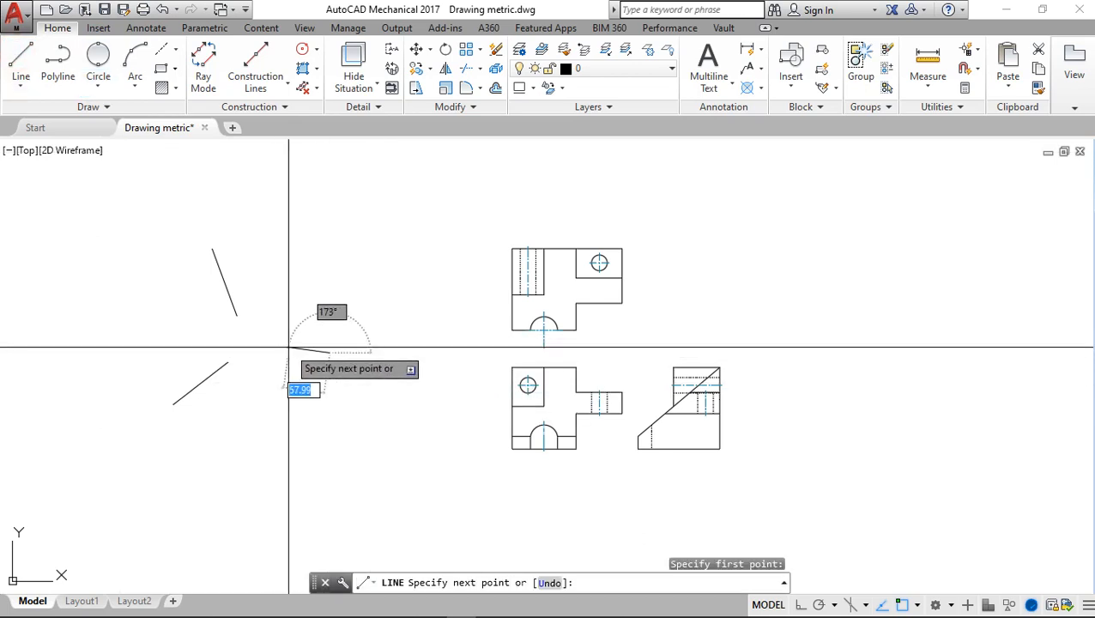
left_click(288, 347)
key("Escape")
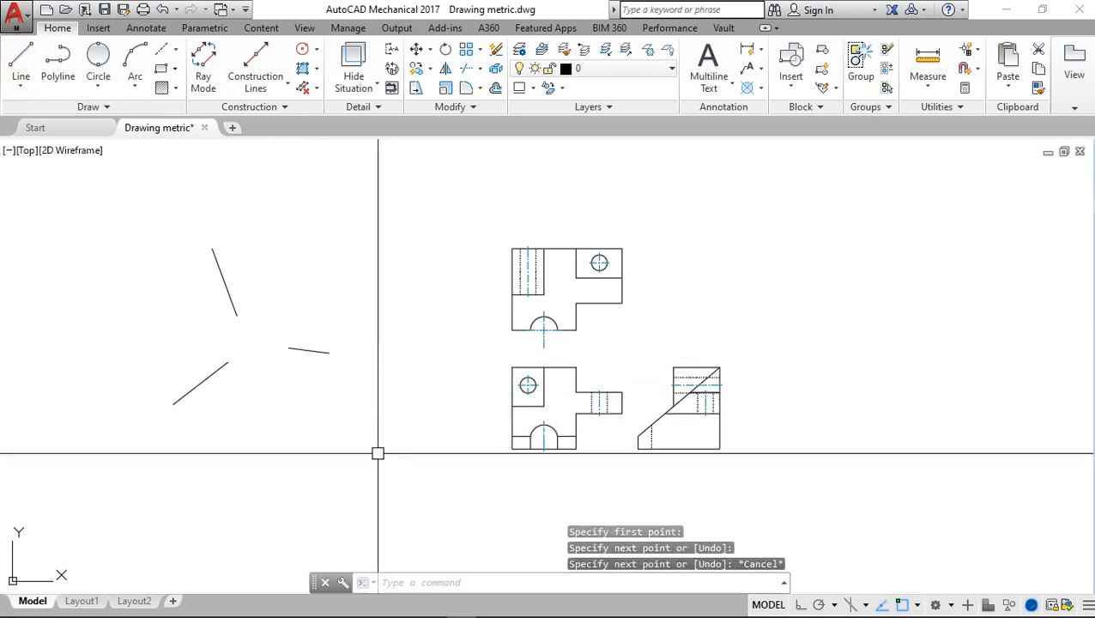
Draw a 3-Point circle through the inner endpoints of the three separate lines
left_click(104, 94)
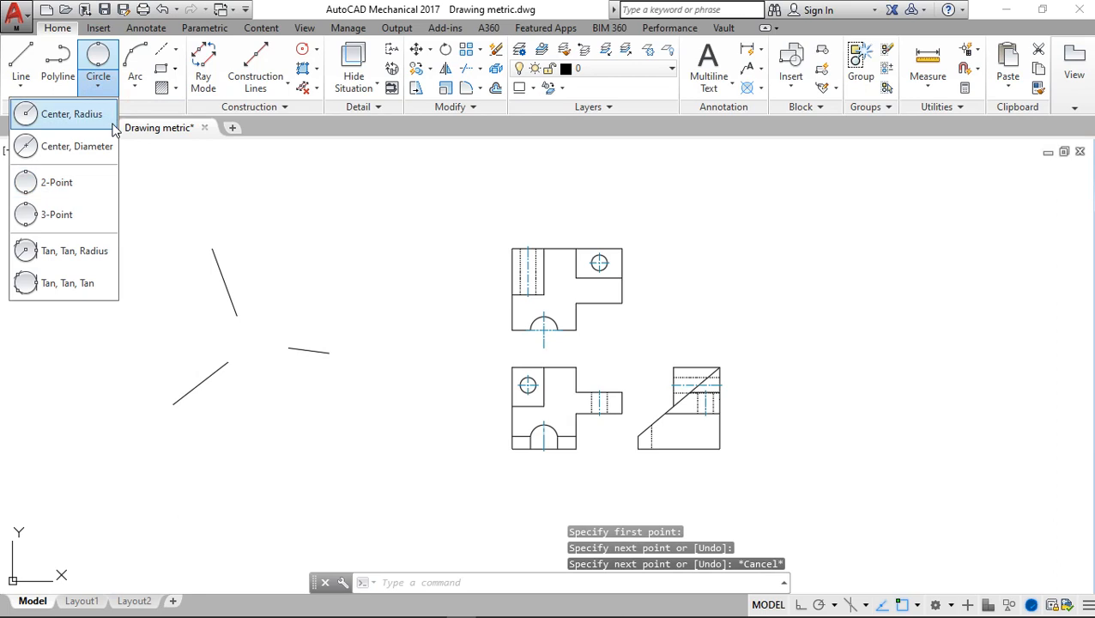
left_click(78, 215)
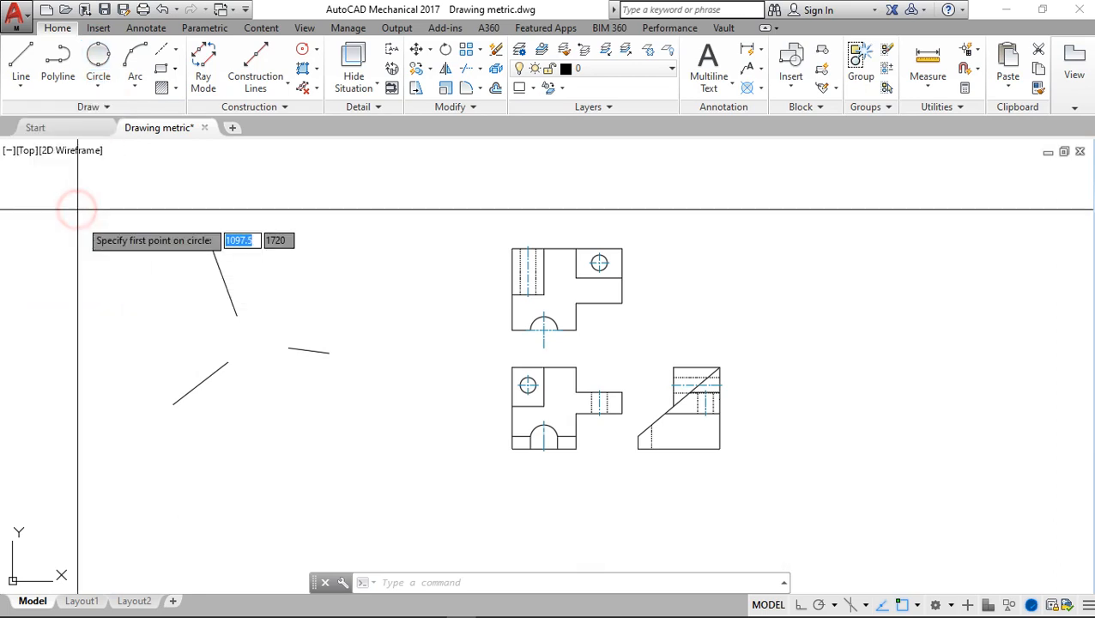
left_click(235, 315)
left_click(227, 361)
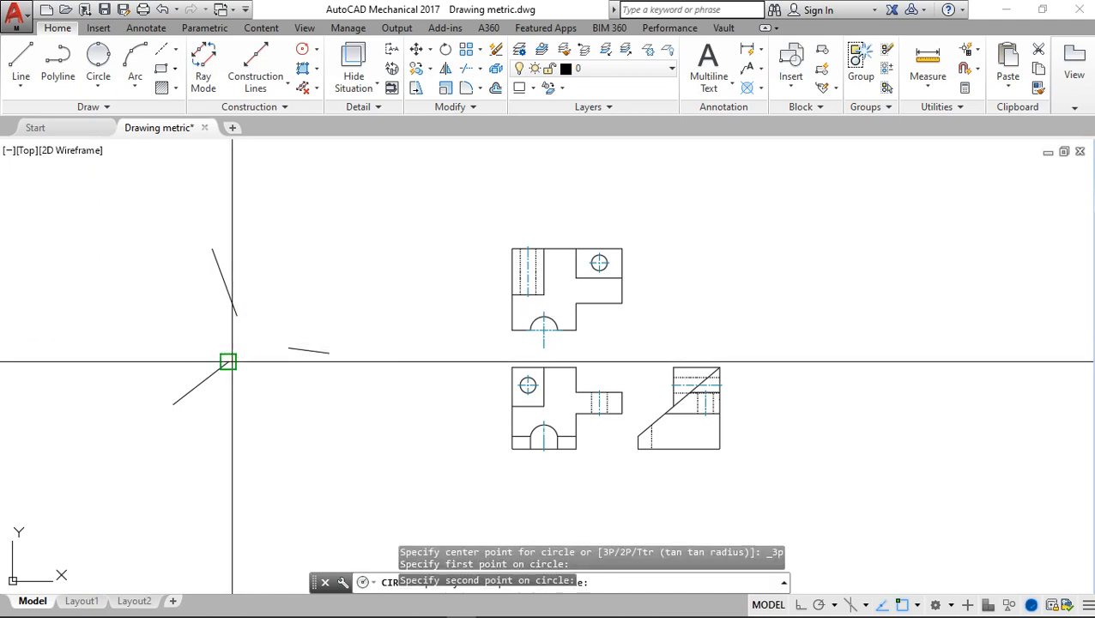
left_click(288, 349)
key("Escape")
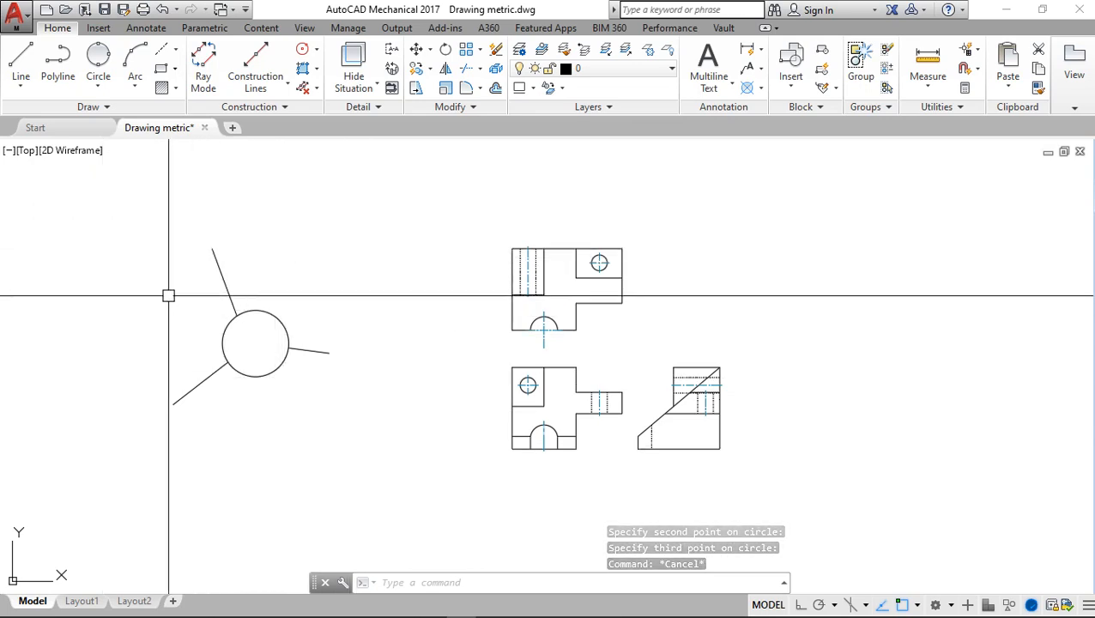
Draw a Tan, Tan, Radius circle of radius 40 touching the horizontal and vertical edges of the upper view's lower-right notch
left_click(98, 82)
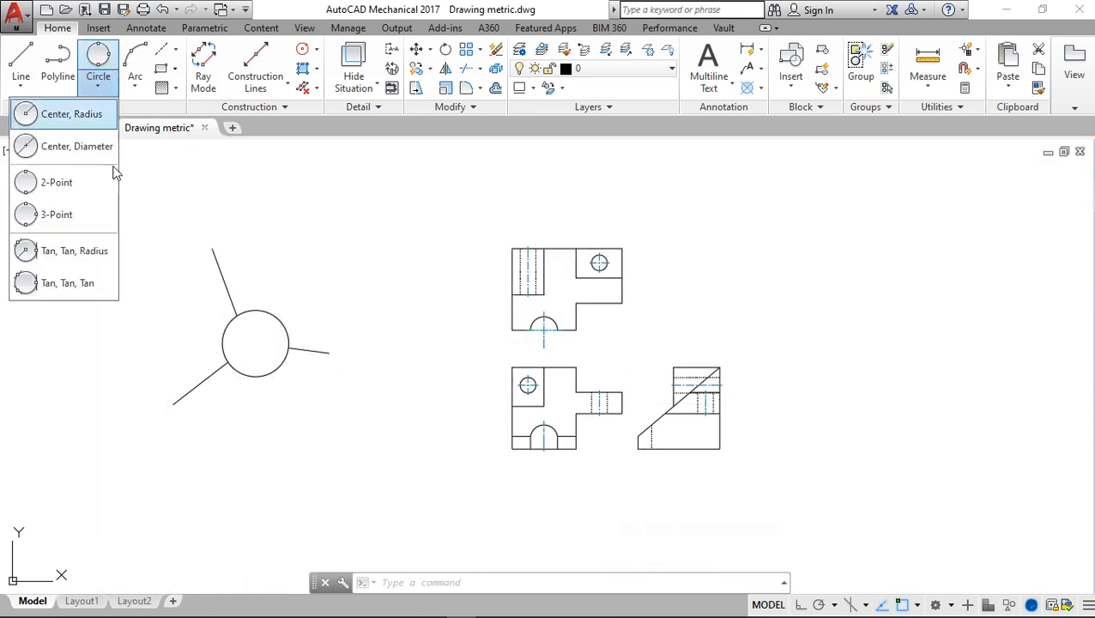
left_click(98, 259)
scroll(600, 343, "down", 3)
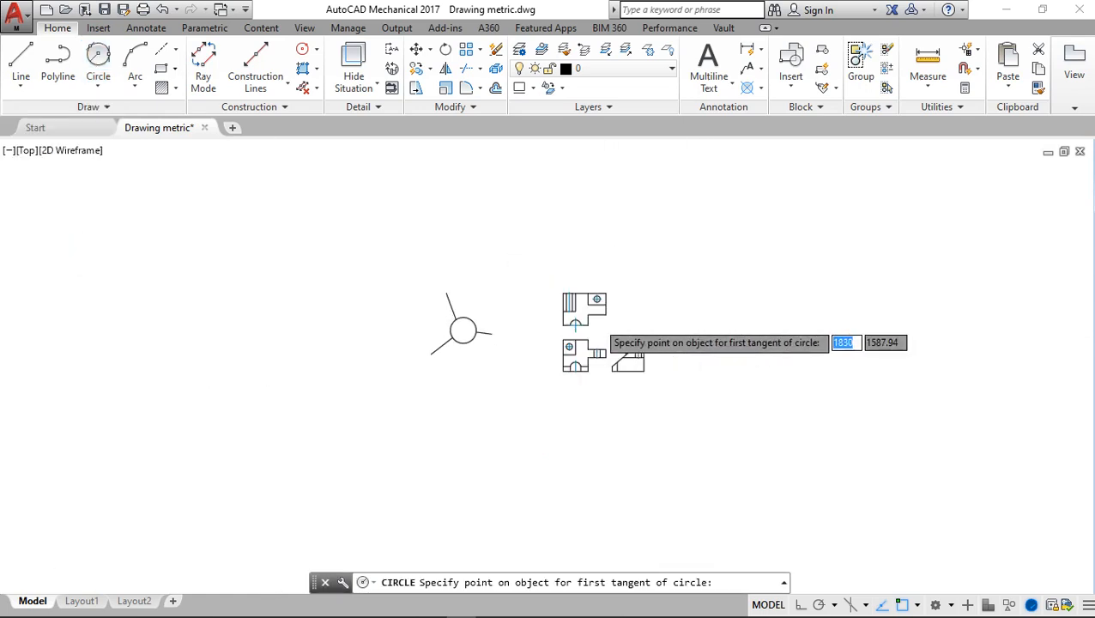
scroll(599, 326, "up", 8)
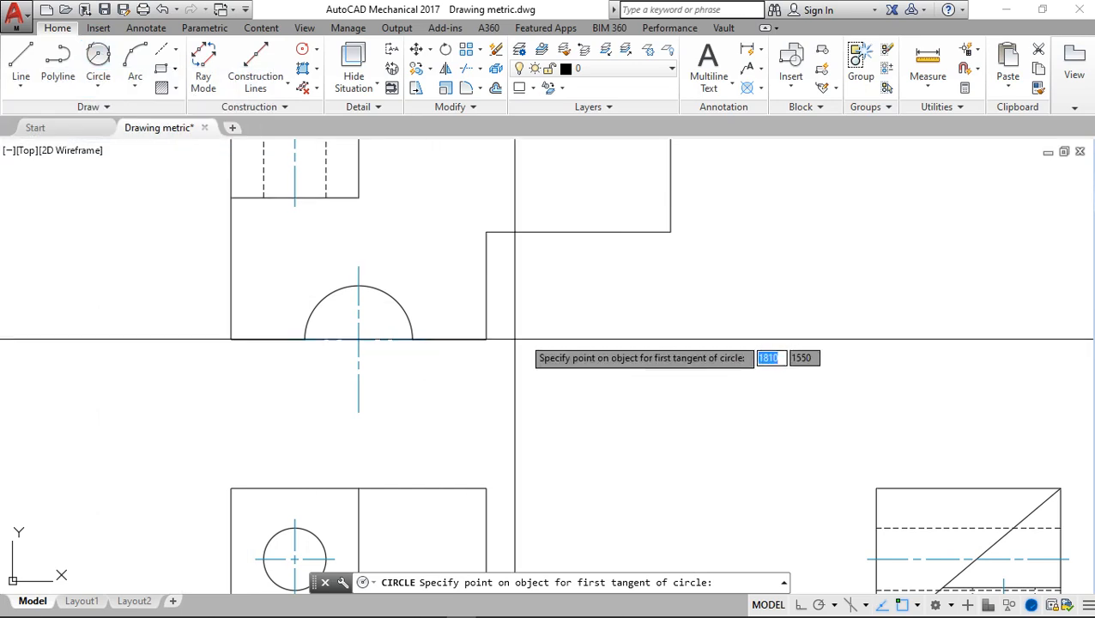
left_click(585, 232)
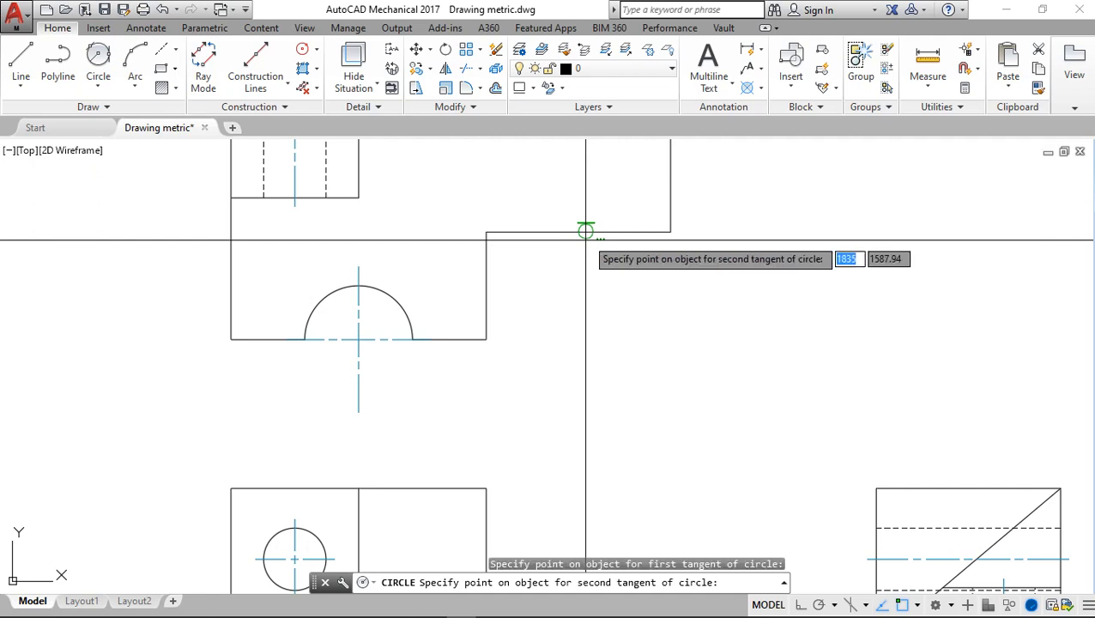
left_click(487, 325)
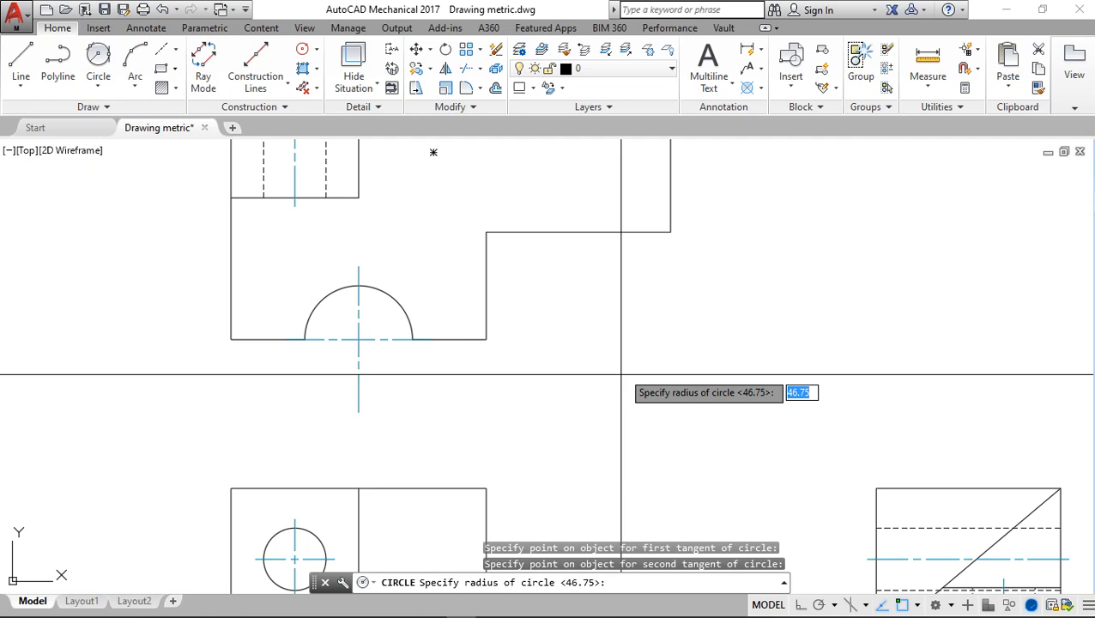
key("Return")
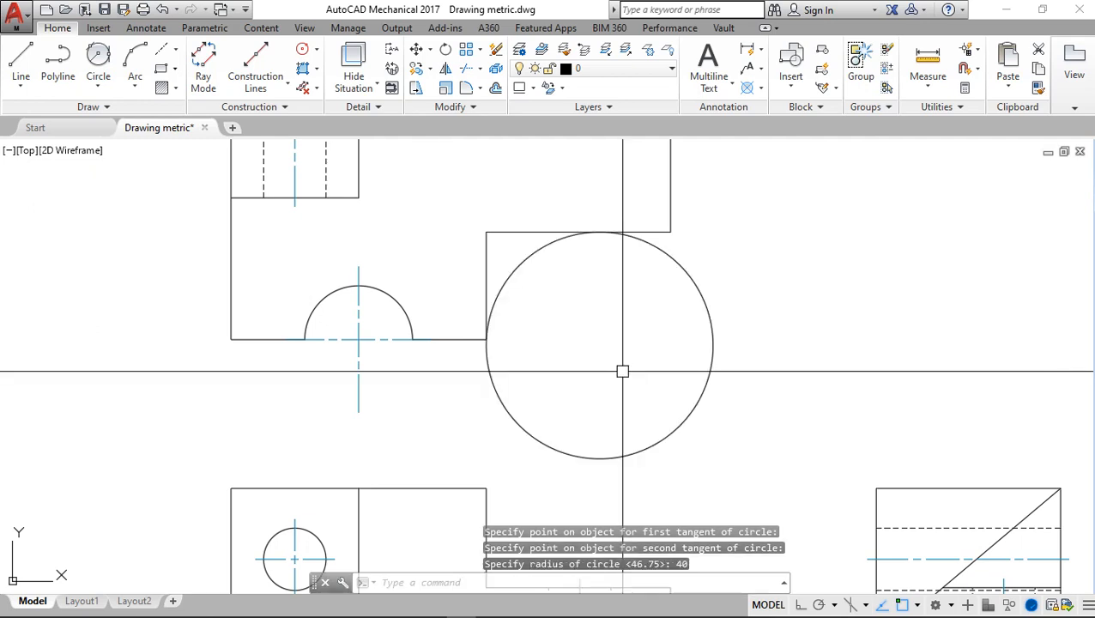
Erase the tangent circle at the notch of the upper view
left_click(739, 268)
left_click(678, 326)
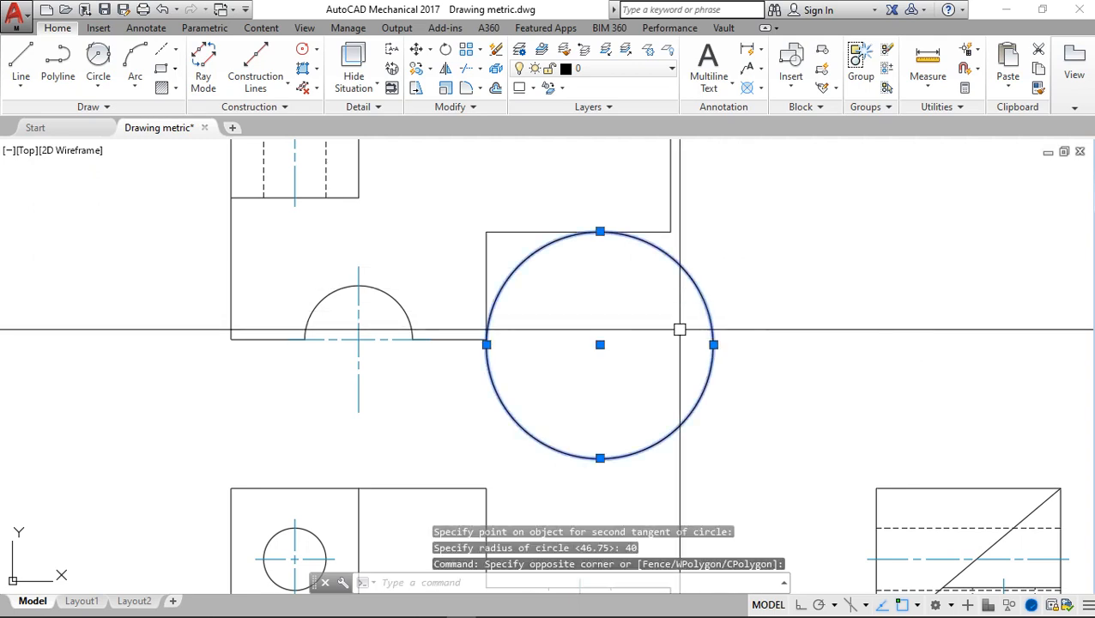
key("Delete")
Draw a Tan, Tan, Tan circle touching both edges of the upper view's lower-right notch and the top edge of the lower view's projecting arm
left_click(98, 79)
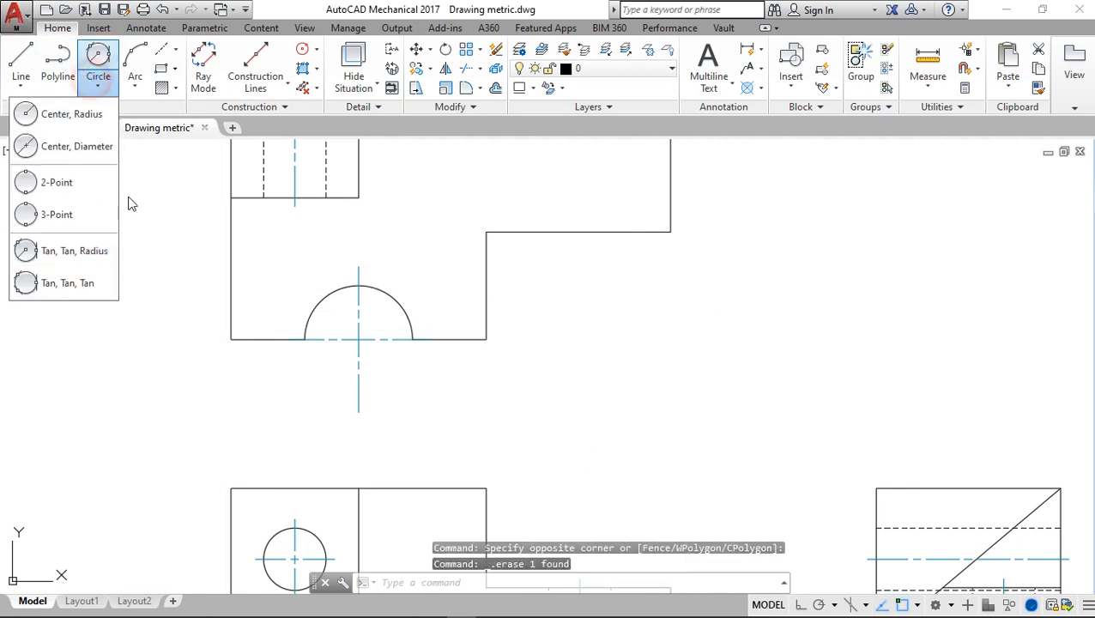
left_click(79, 280)
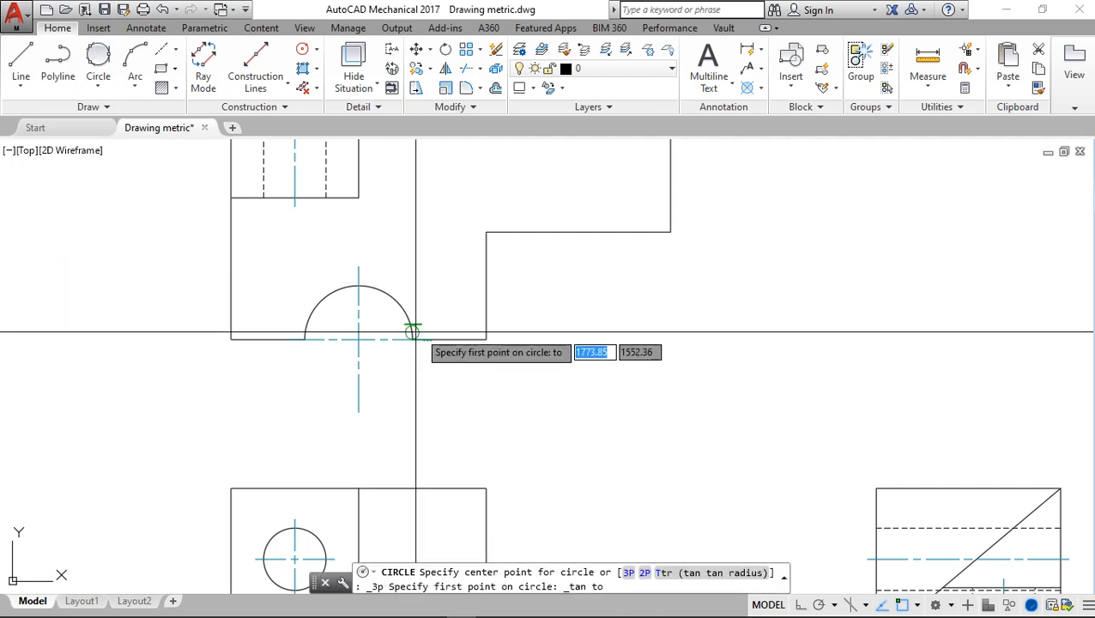
scroll(540, 300, "up", 2)
scroll(601, 338, "down", 4)
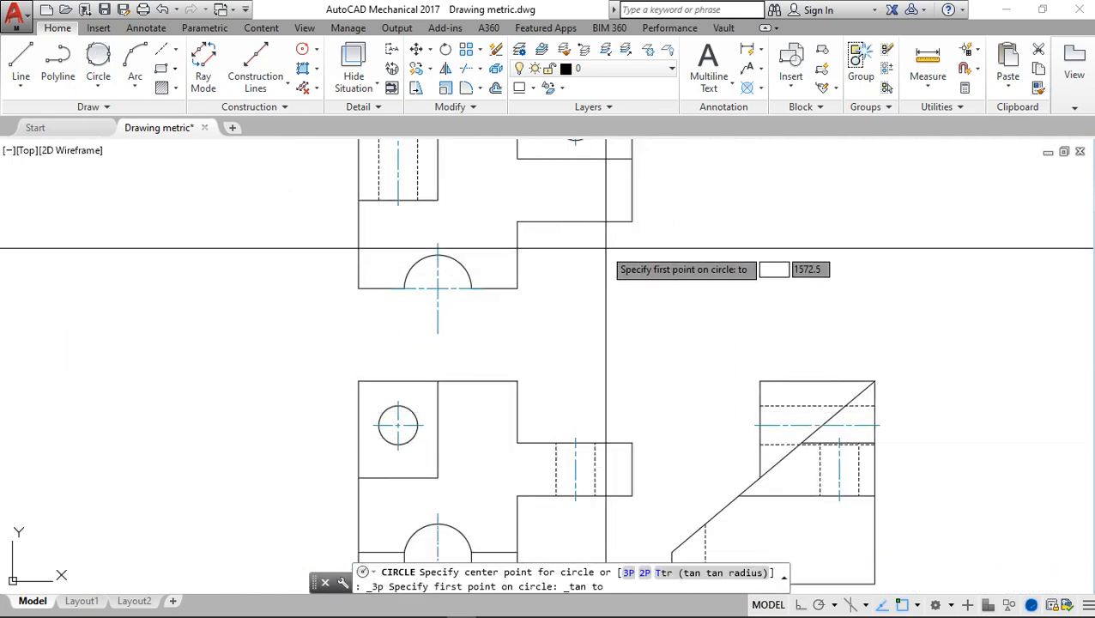
left_click(606, 218)
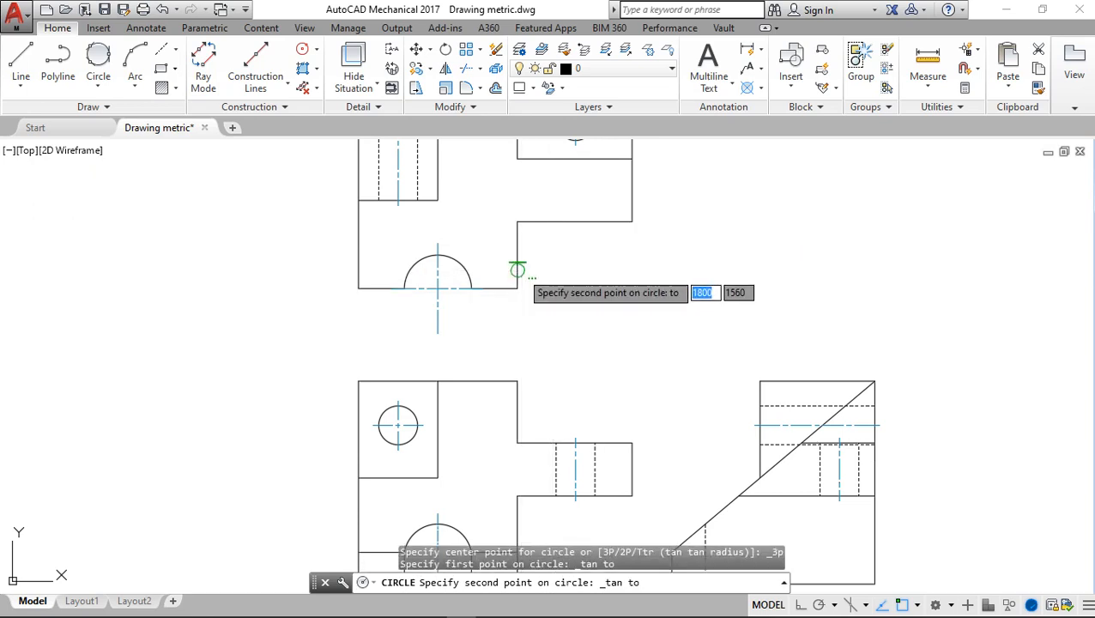
left_click(516, 270)
left_click(606, 442)
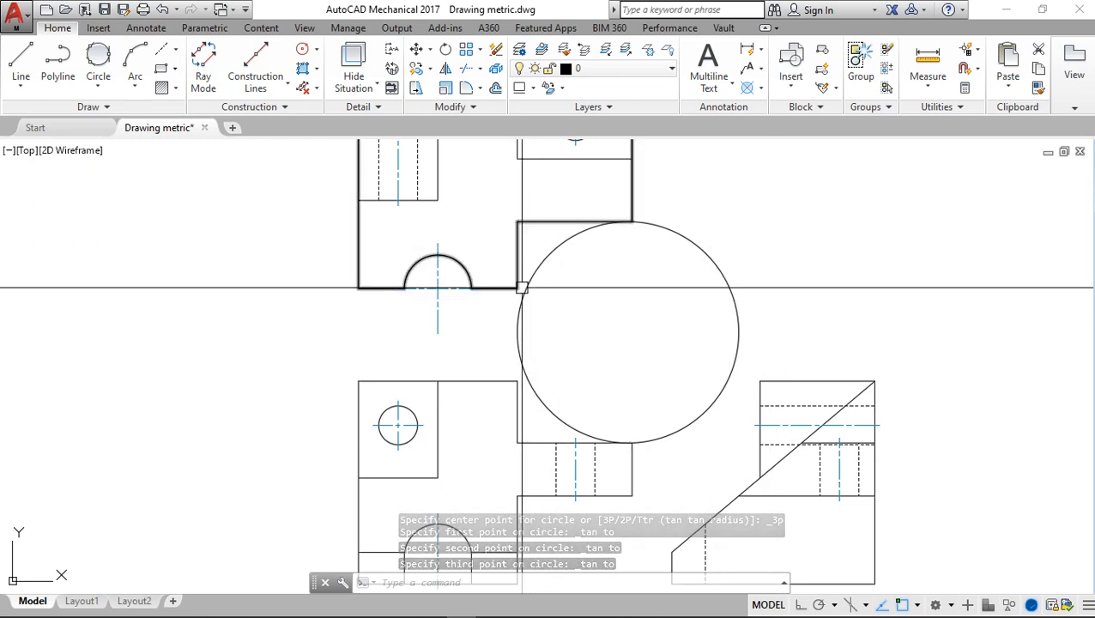
Place a vertical construction line along the vertical edge of the upper view's notch, tangent to the large circle
left_click(33, 74)
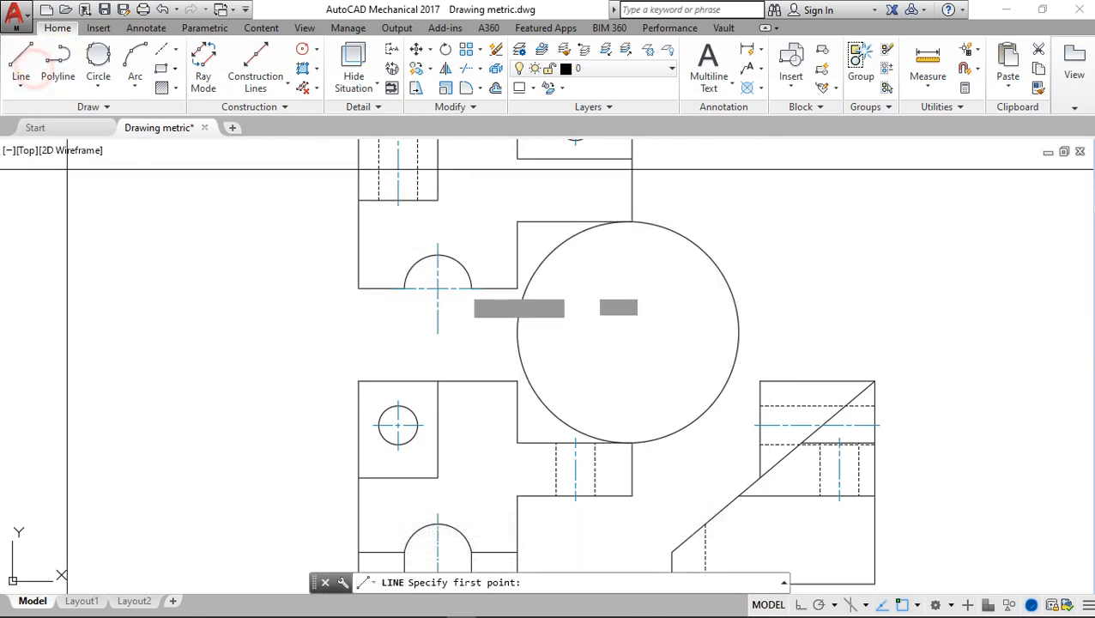
left_click(259, 56)
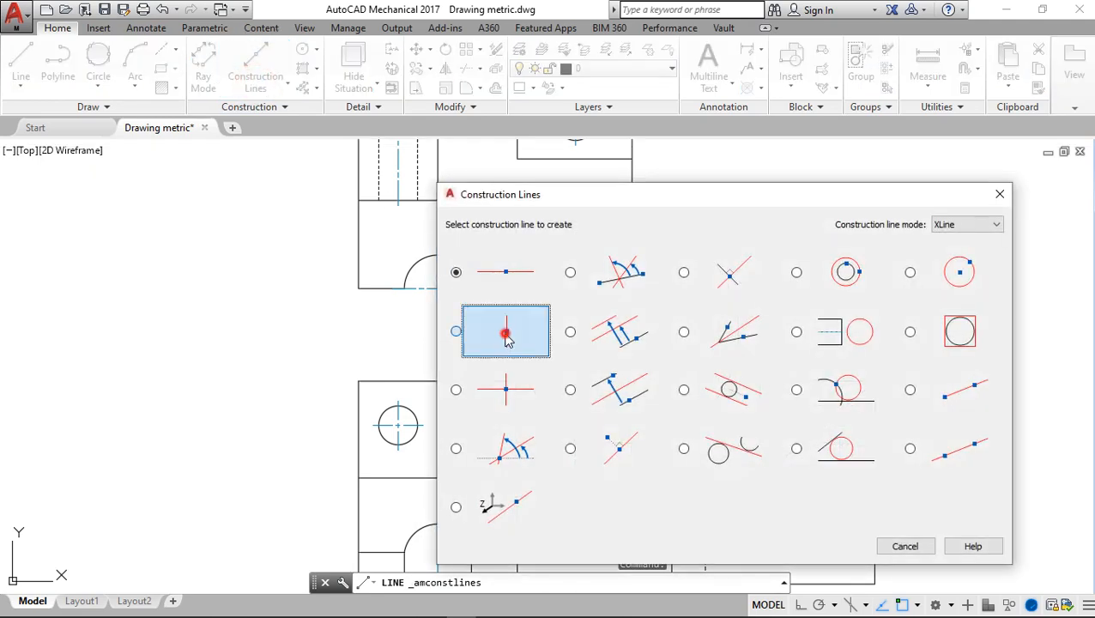
left_click(505, 335)
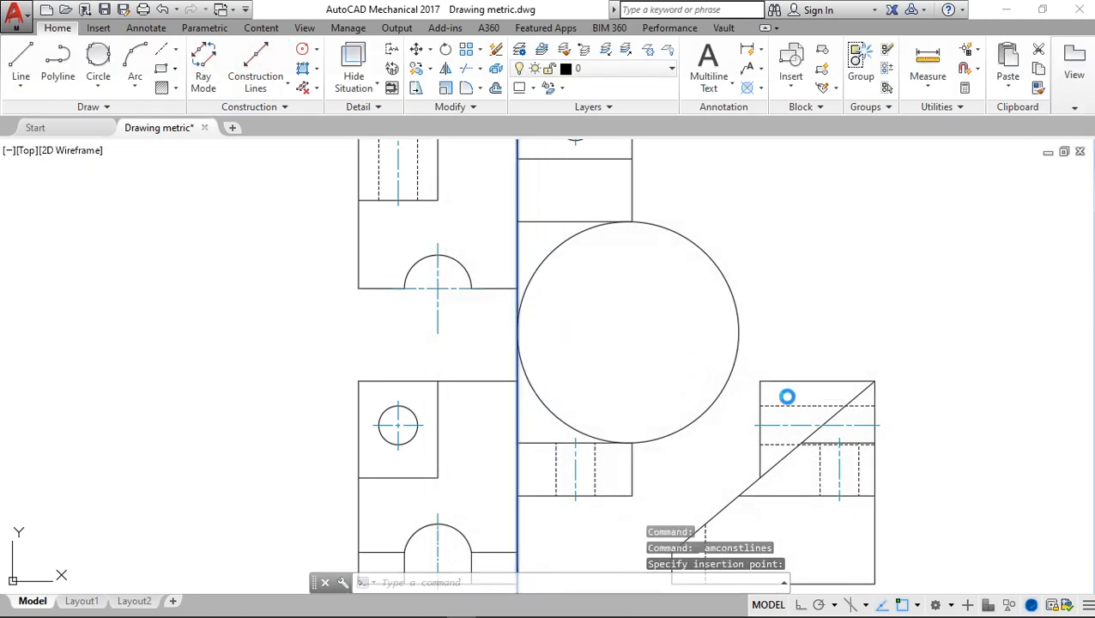
scroll(649, 303, "down", 2)
scroll(650, 317, "up", 4)
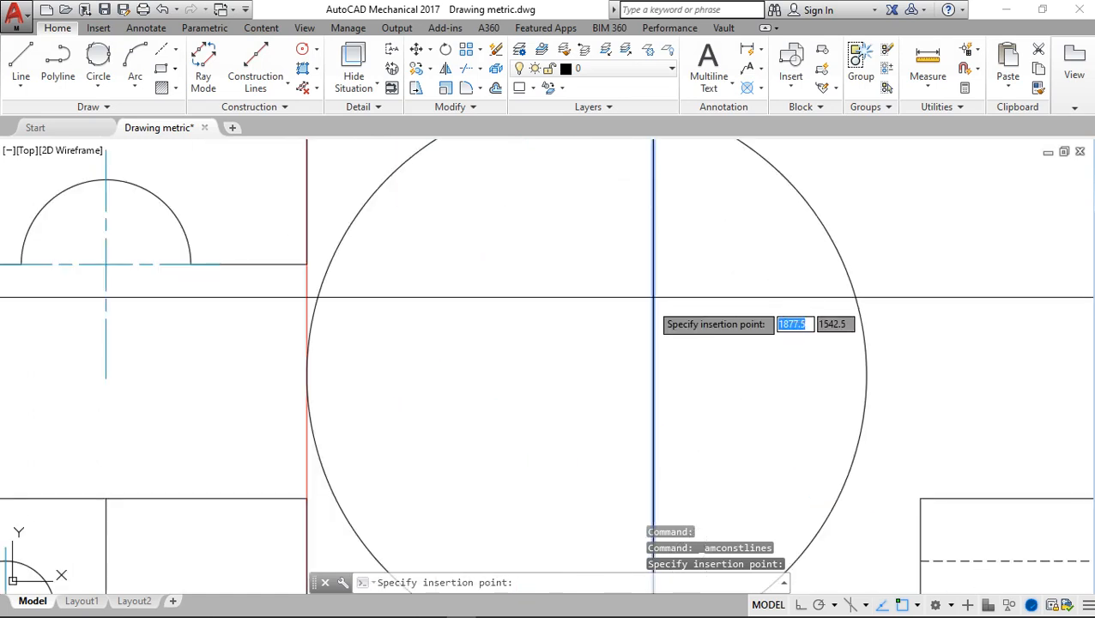
scroll(549, 315, "down", 2)
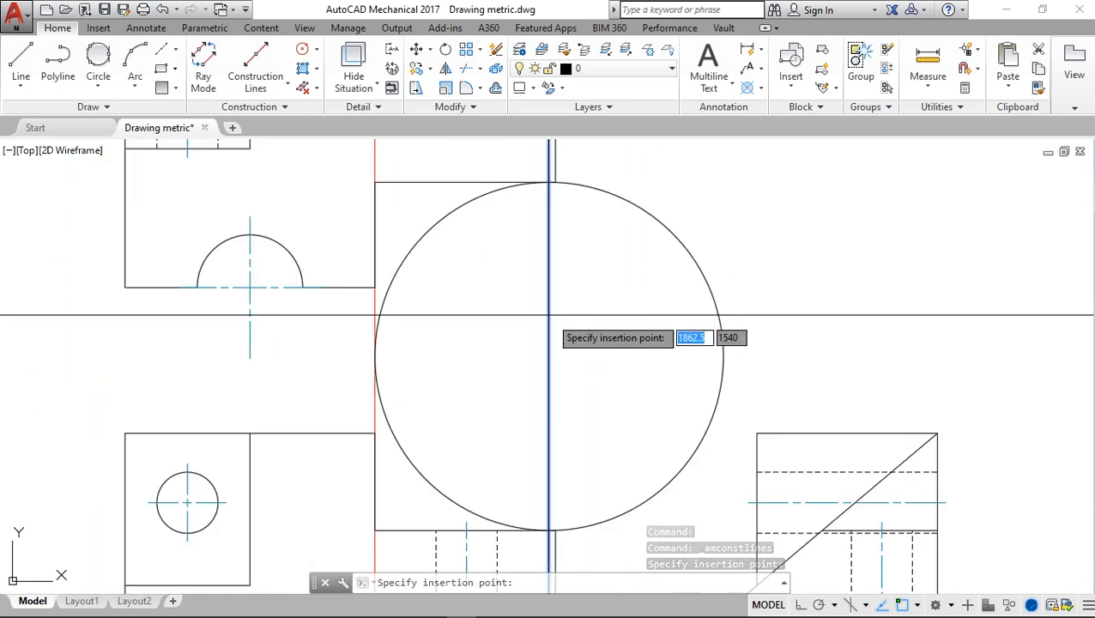
scroll(549, 316, "up", 2)
scroll(549, 316, "down", 4)
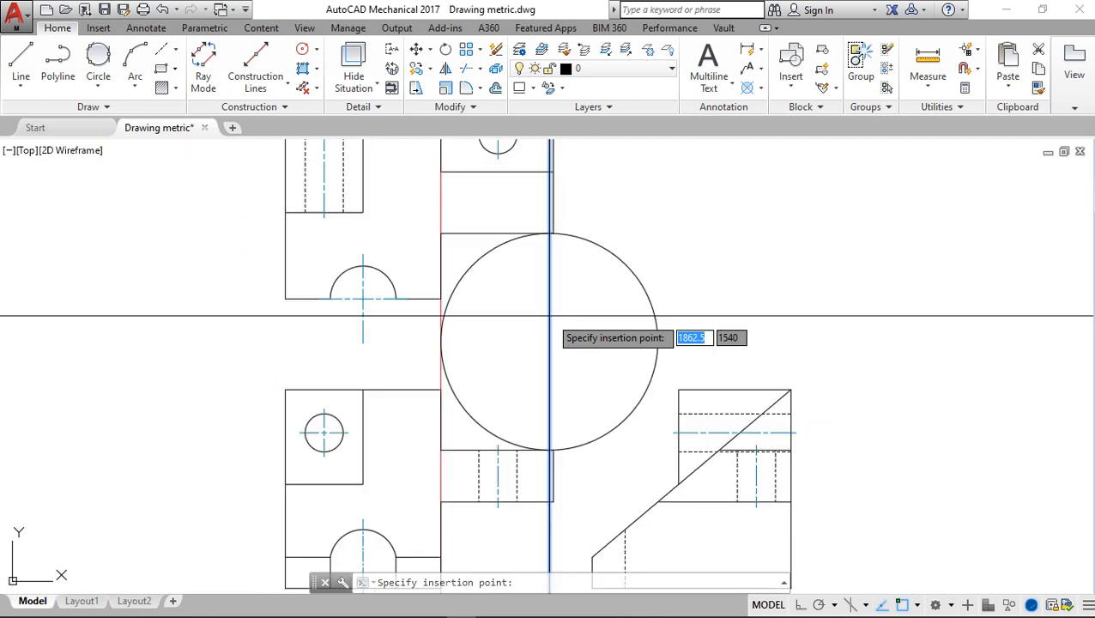
scroll(588, 290, "up", 3)
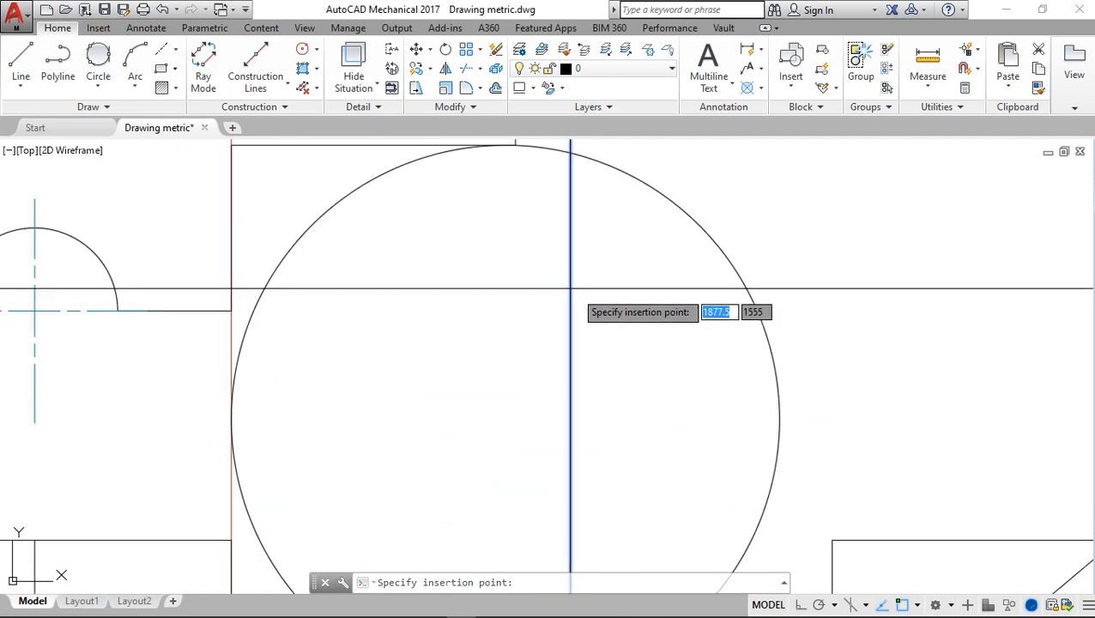
scroll(570, 296, "down", 5)
key("Escape")
Erase the vertical construction line and the large circle tangent to the three edges
left_click(489, 154)
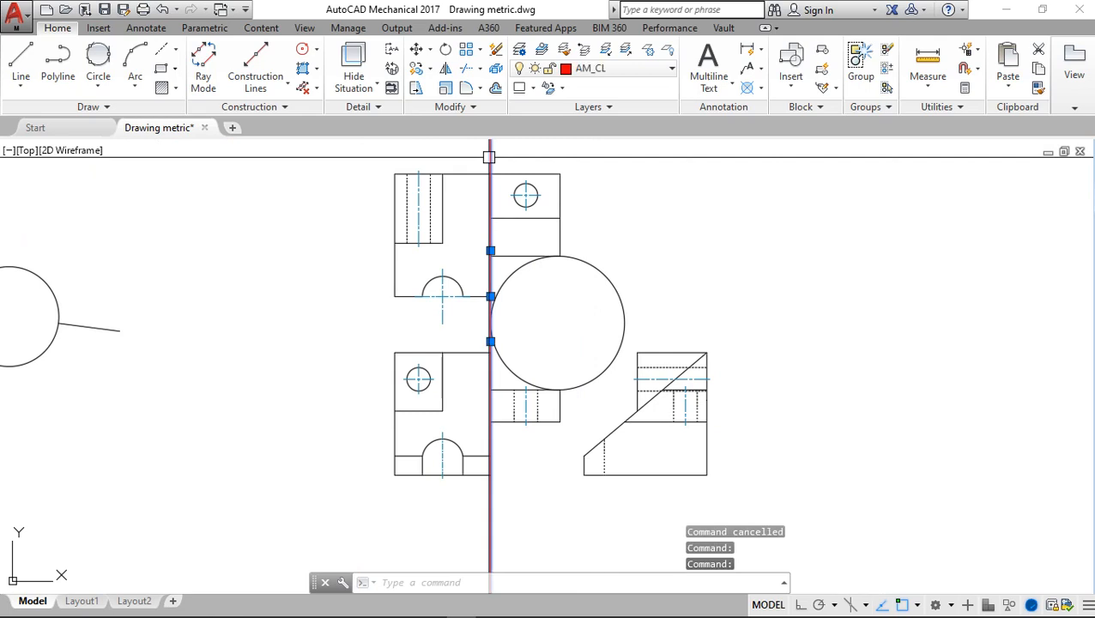
key("Delete")
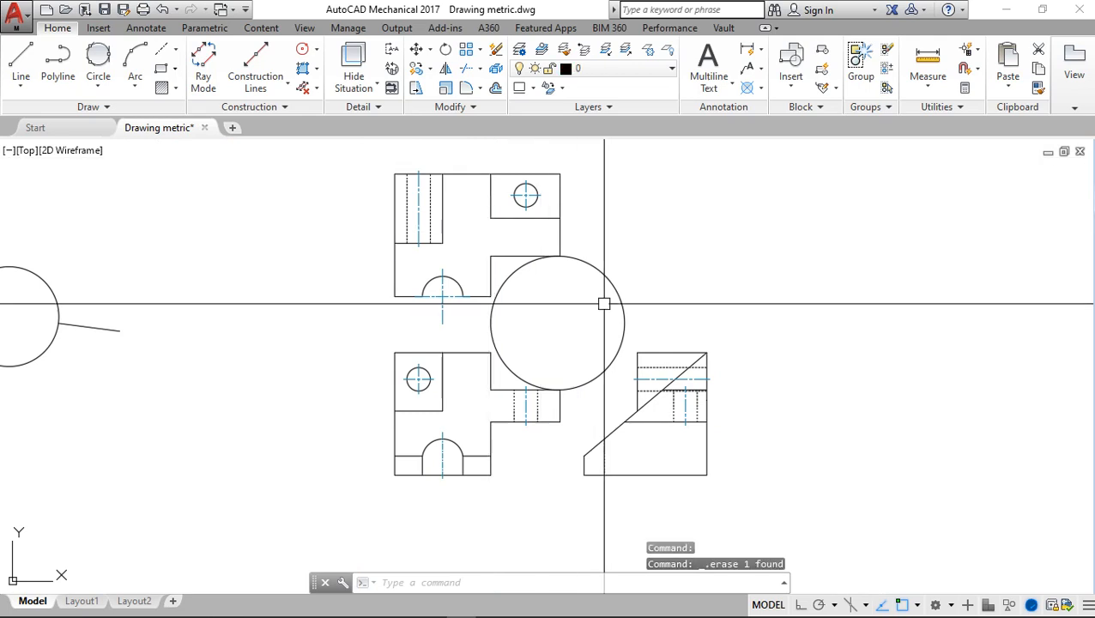
left_click(605, 284)
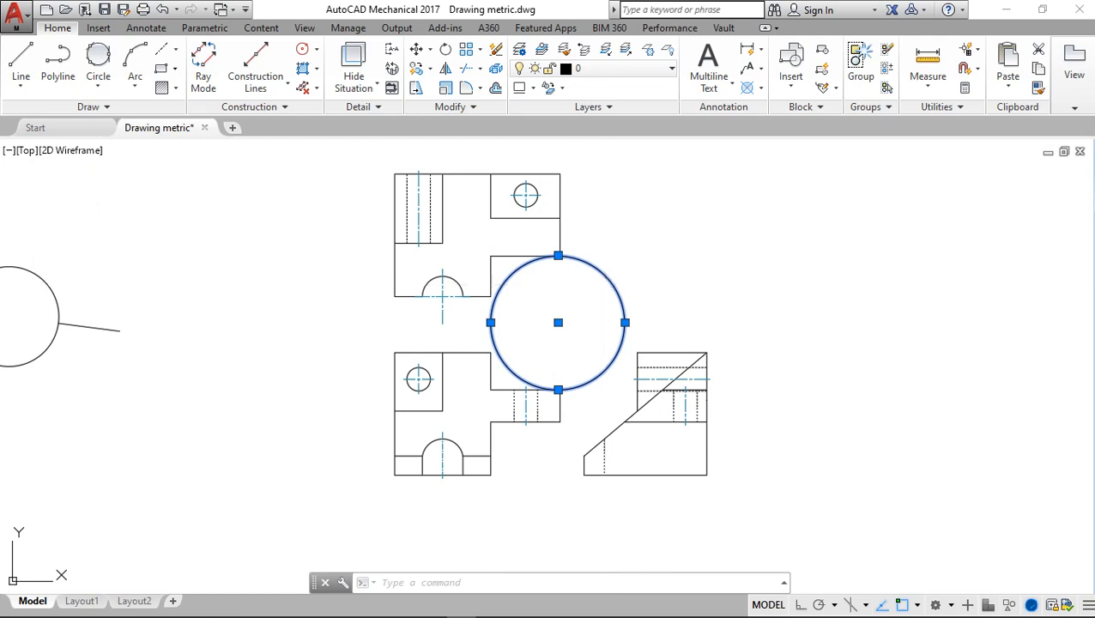
key("Delete")
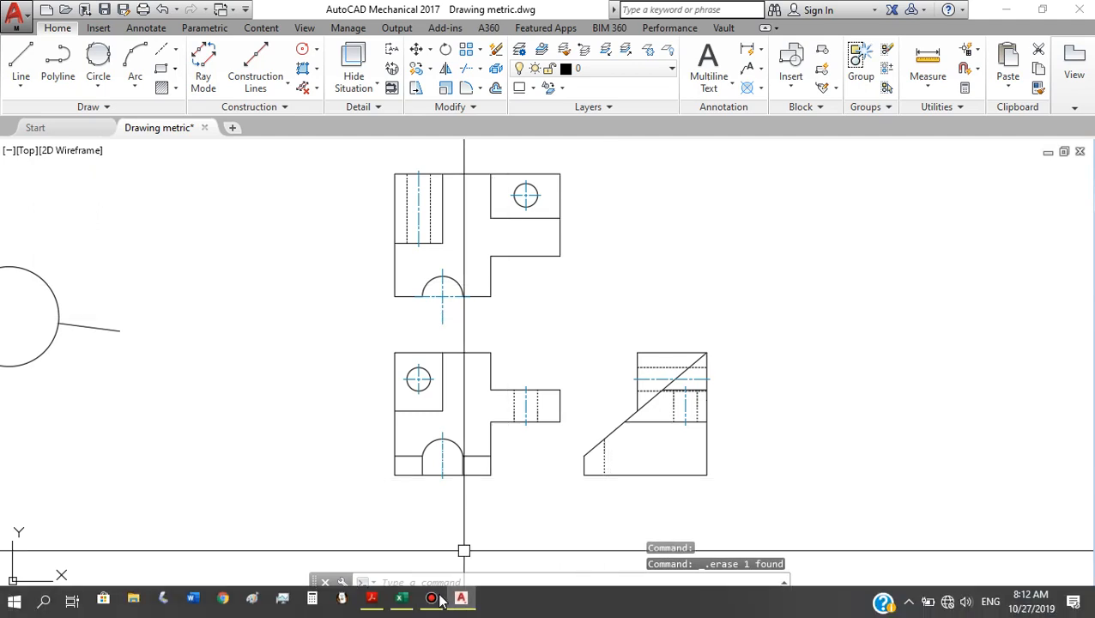
left_click(430, 598)
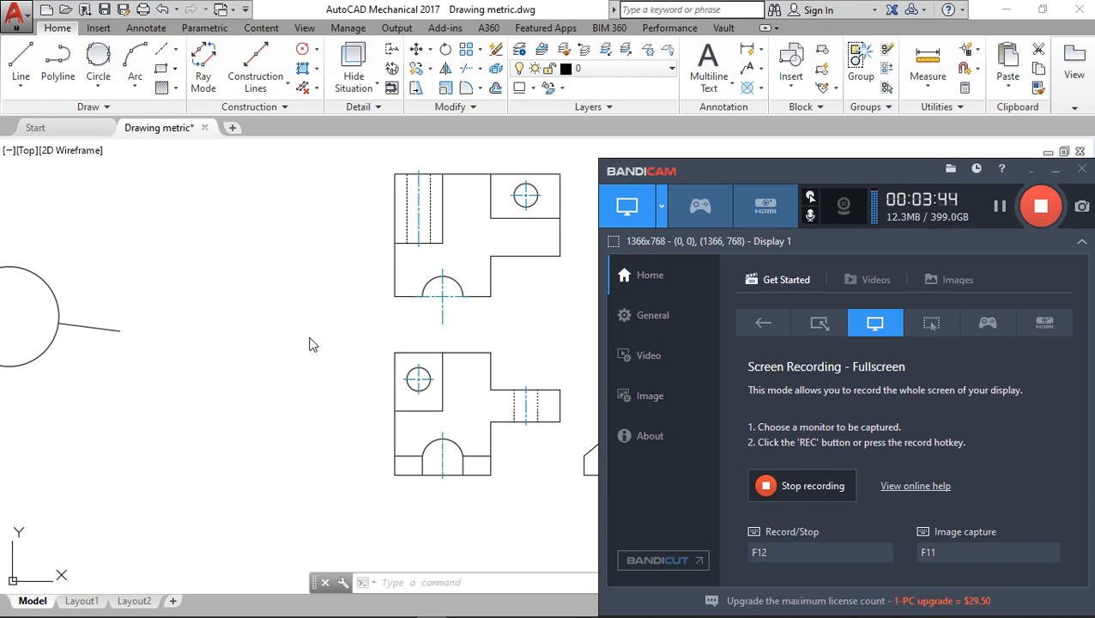
left_click(298, 298)
scroll(366, 259, "down", 1)
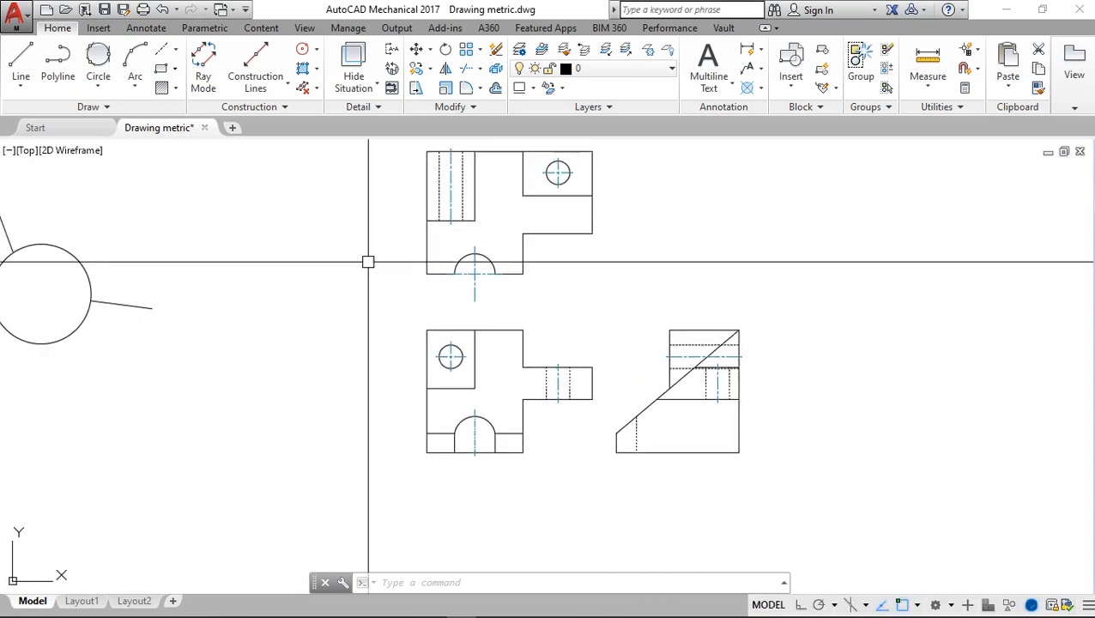
scroll(375, 264, "down", 2)
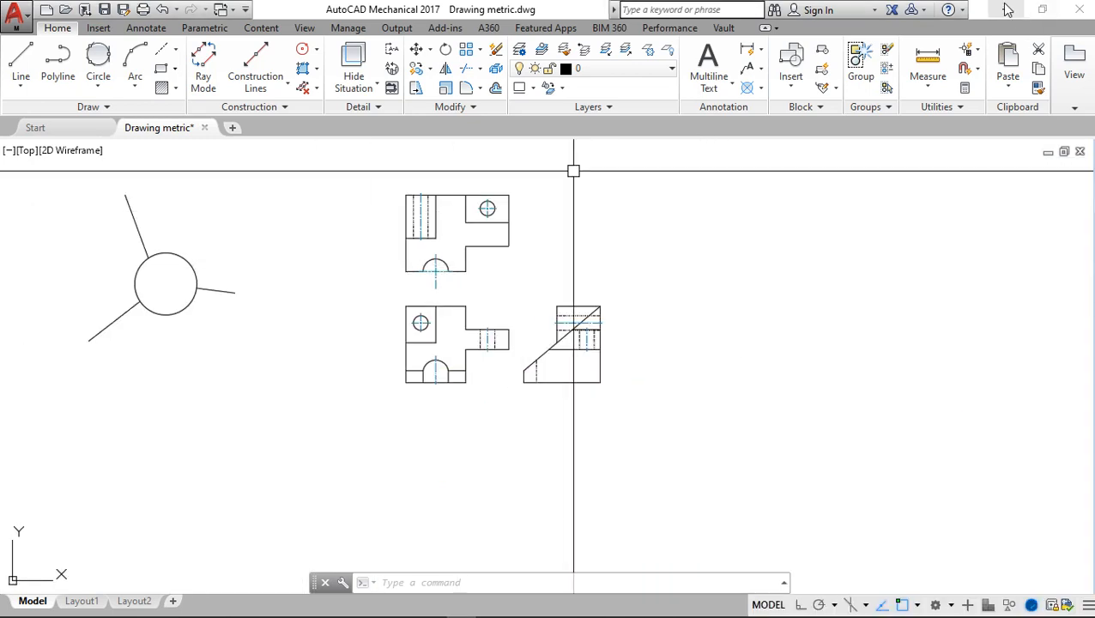
Switch to Silabus Autocad.pdf in Adobe Acrobat Reader, check the list of lesson topics, and return to the drawing in AutoCAD Mechanical
mouse_move(390, 612)
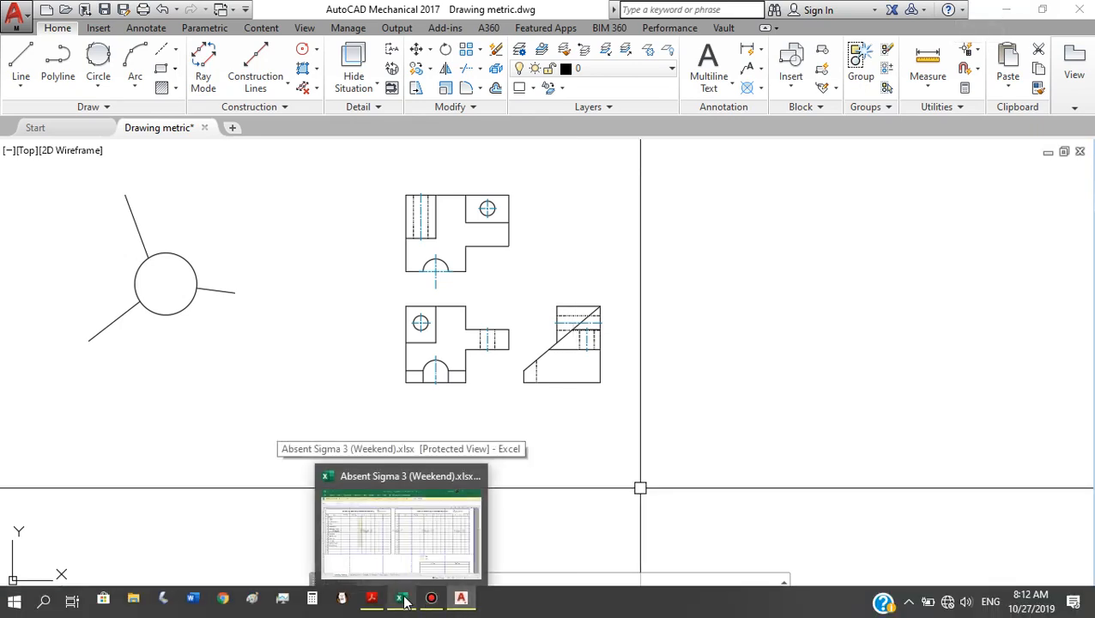
left_click(372, 605)
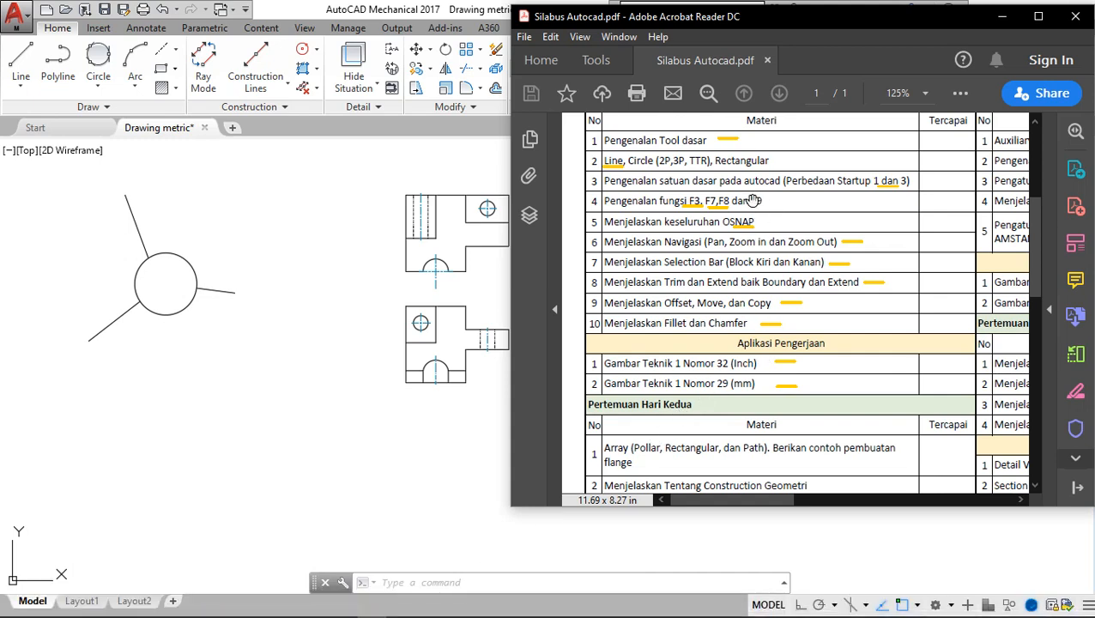
left_click(1004, 19)
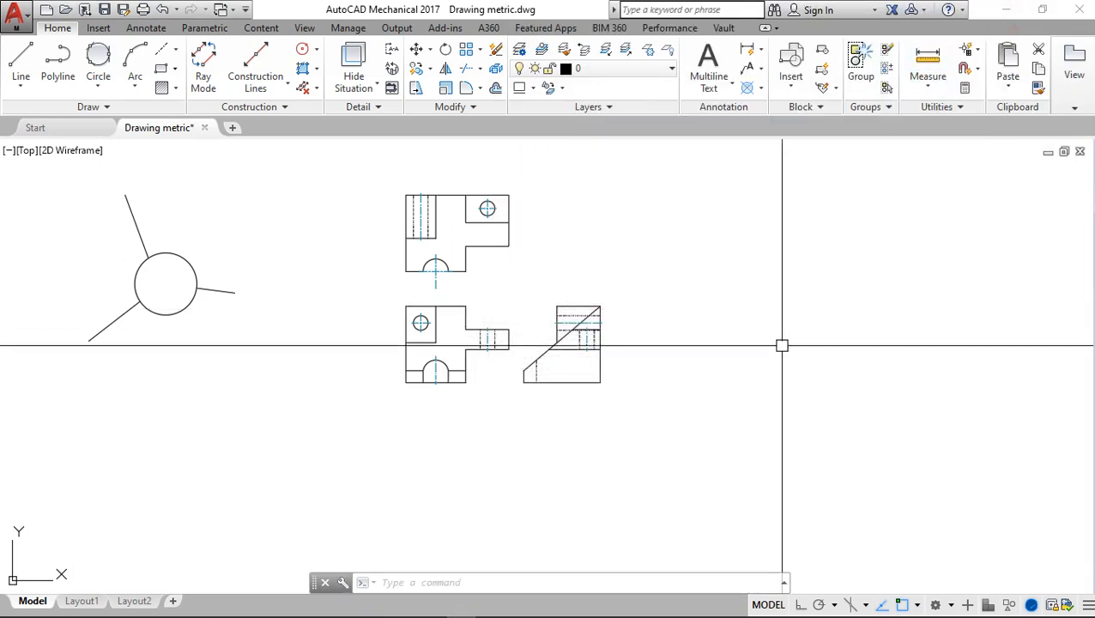
Toggle object snap off and back on, and the drawing grid on and back off
key("F3")
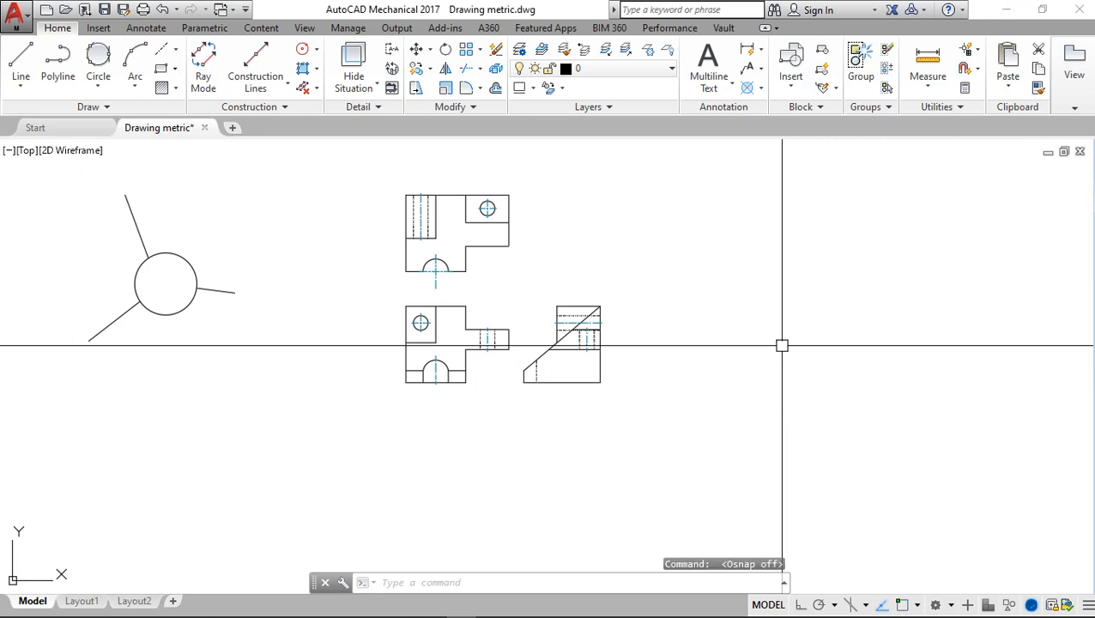
key("F3")
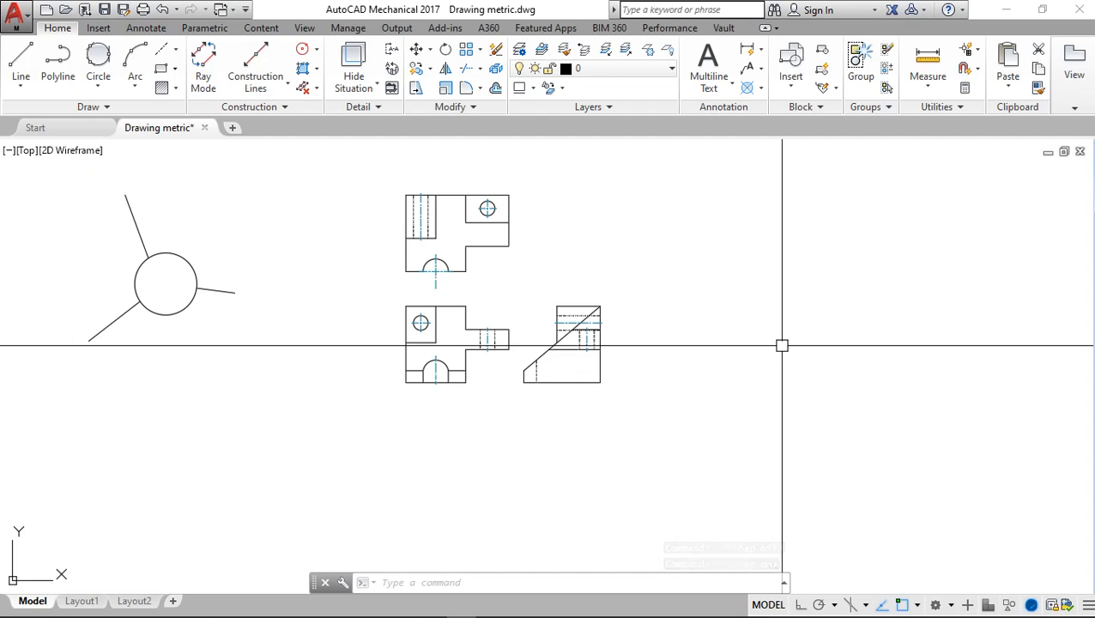
key("F7")
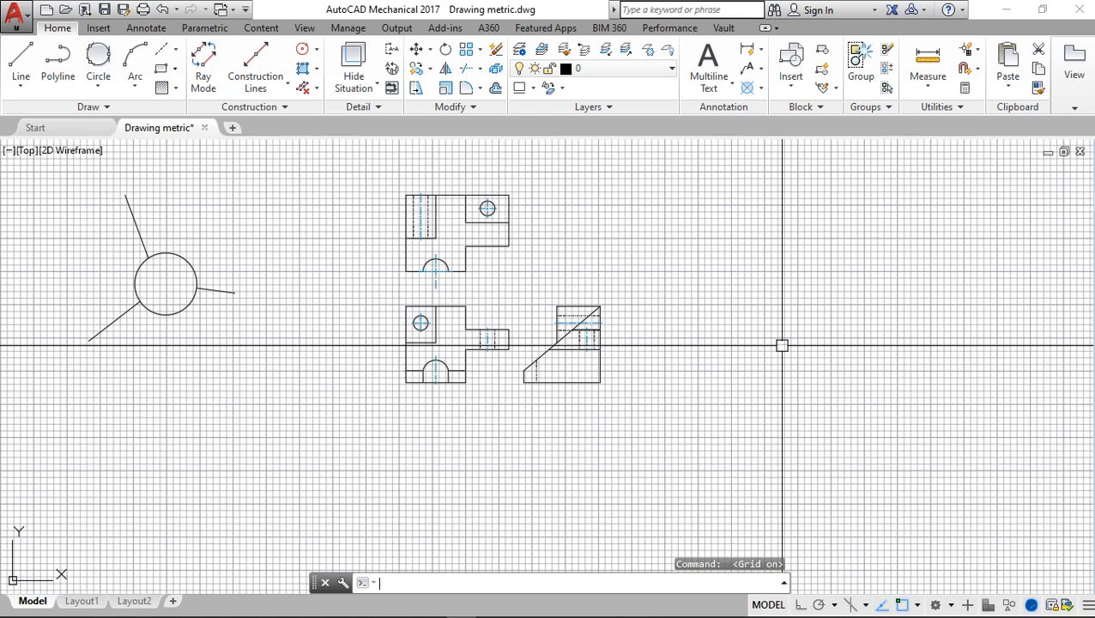
key("F7")
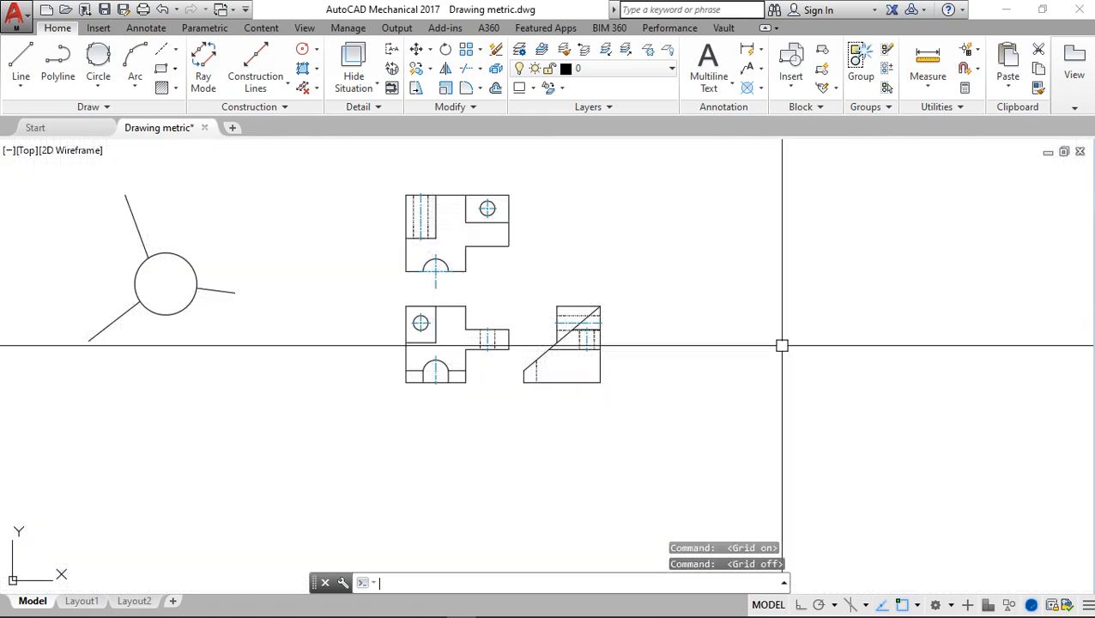
Toggle Ortho mode on and back off, and Snap mode off and back on
key("F8")
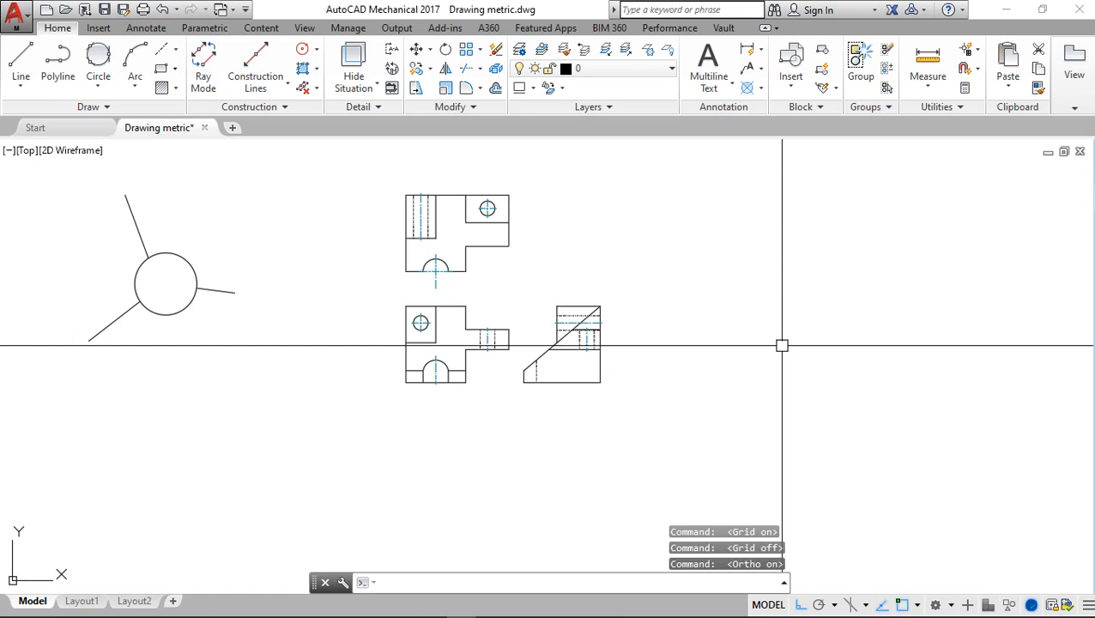
key("F8")
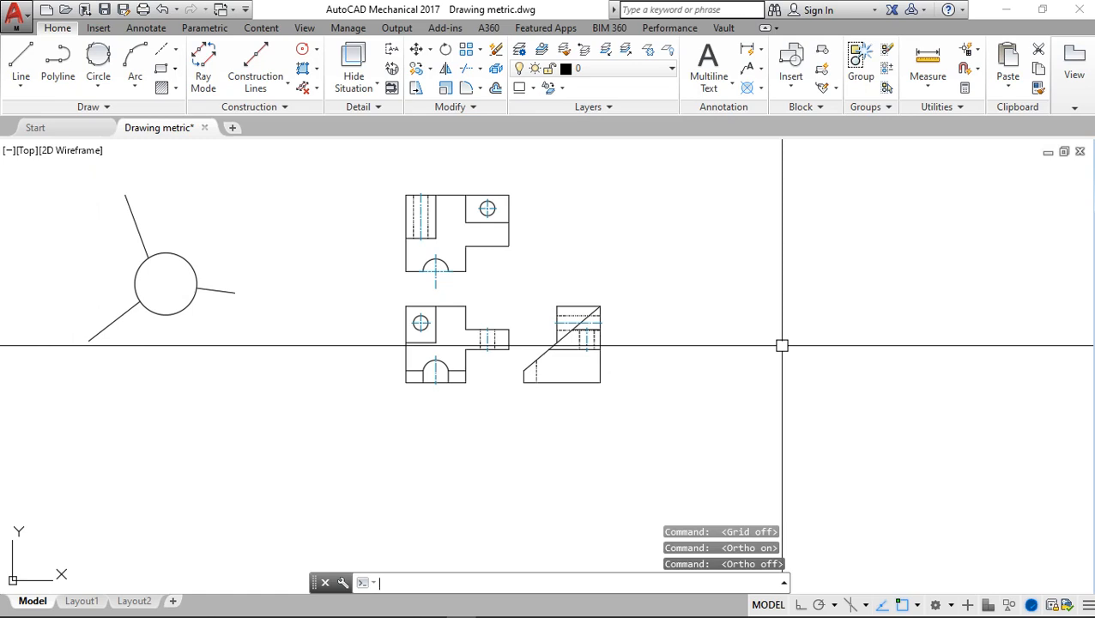
key("F9")
key("F9")
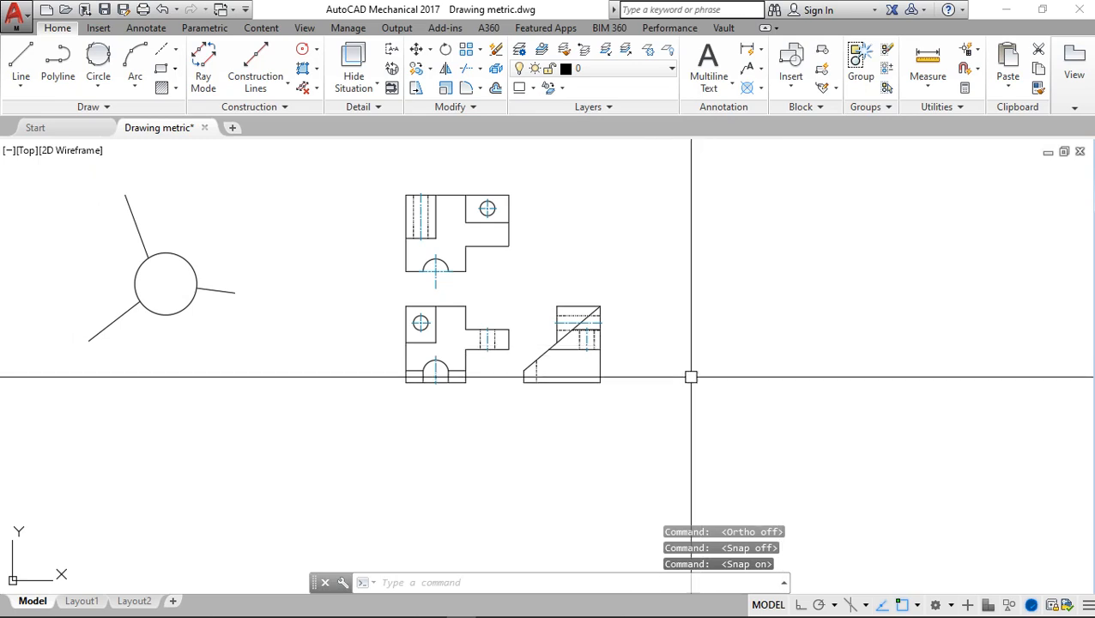
Turn off Snap mode during a trial line above the upper view, abandon the line, and turn on Ortho mode
scroll(629, 335, "up", 2)
scroll(496, 269, "down", 2)
middle_click_drag(507, 251, 557, 334)
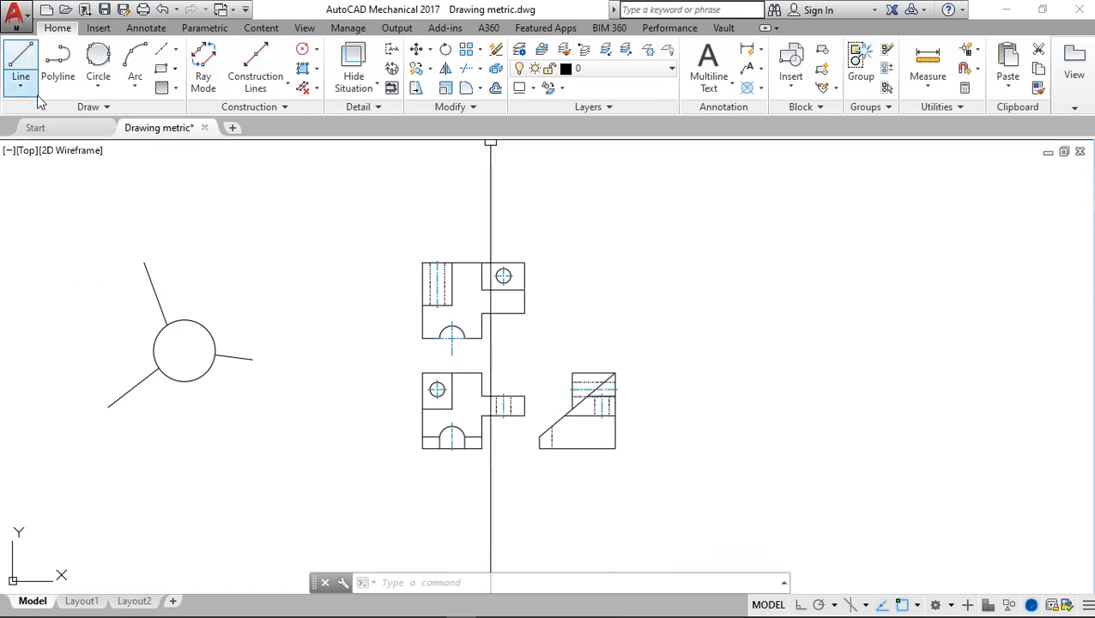
left_click(21, 61)
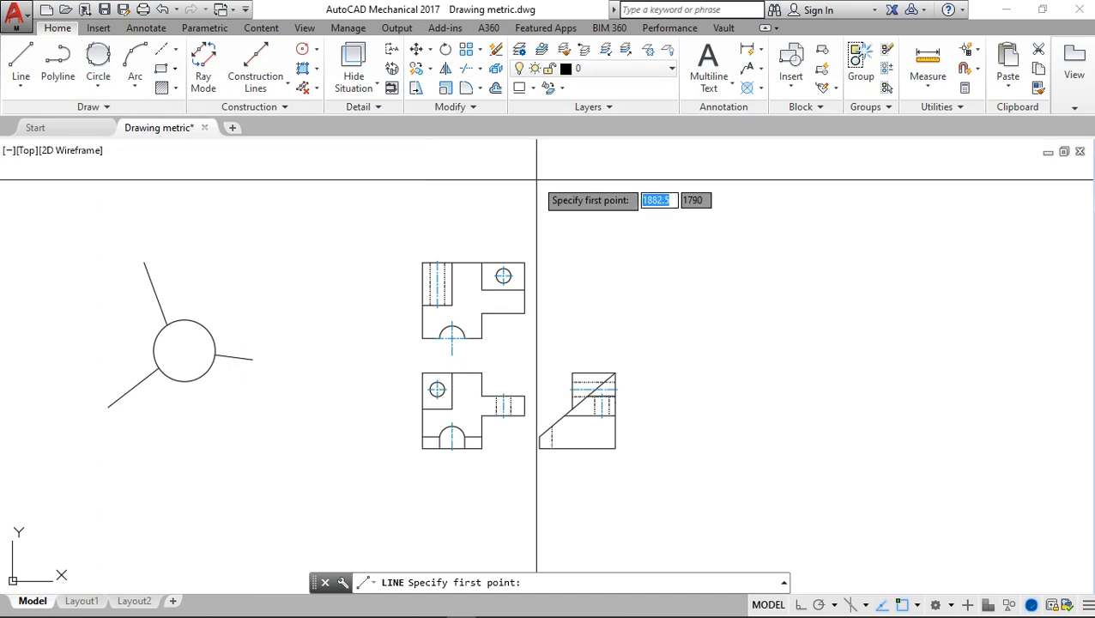
key("F9")
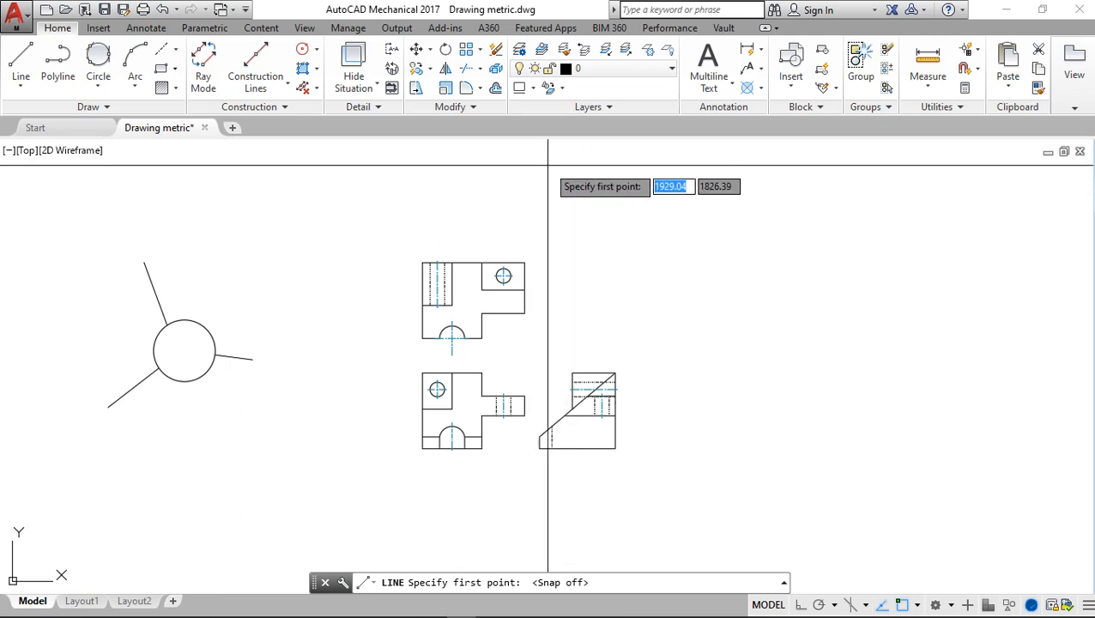
left_click(526, 178)
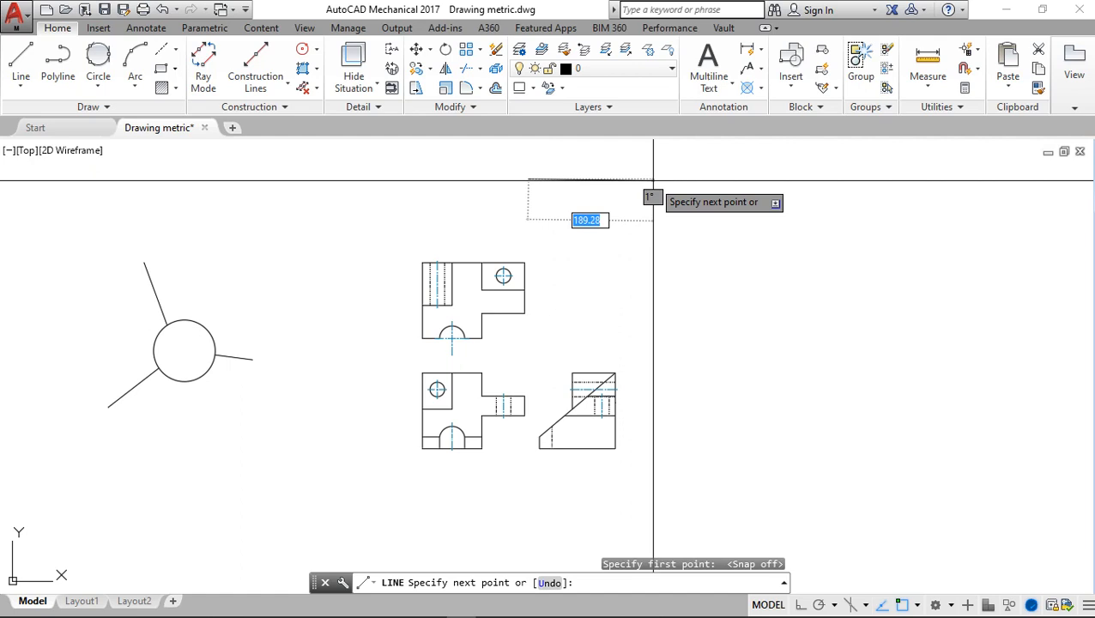
key("Escape")
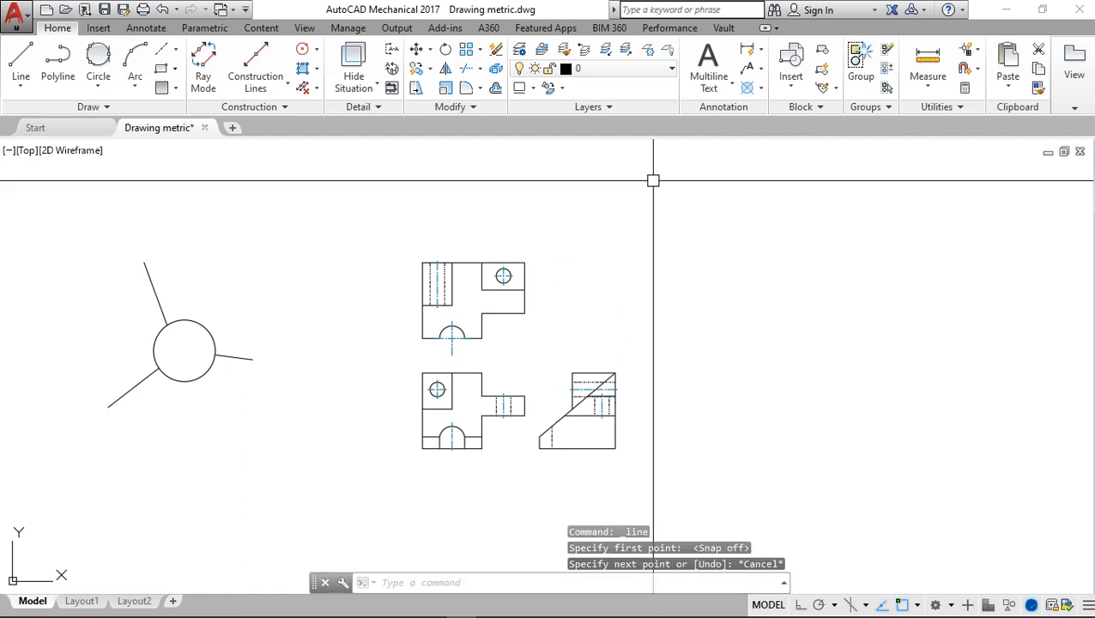
key("F8")
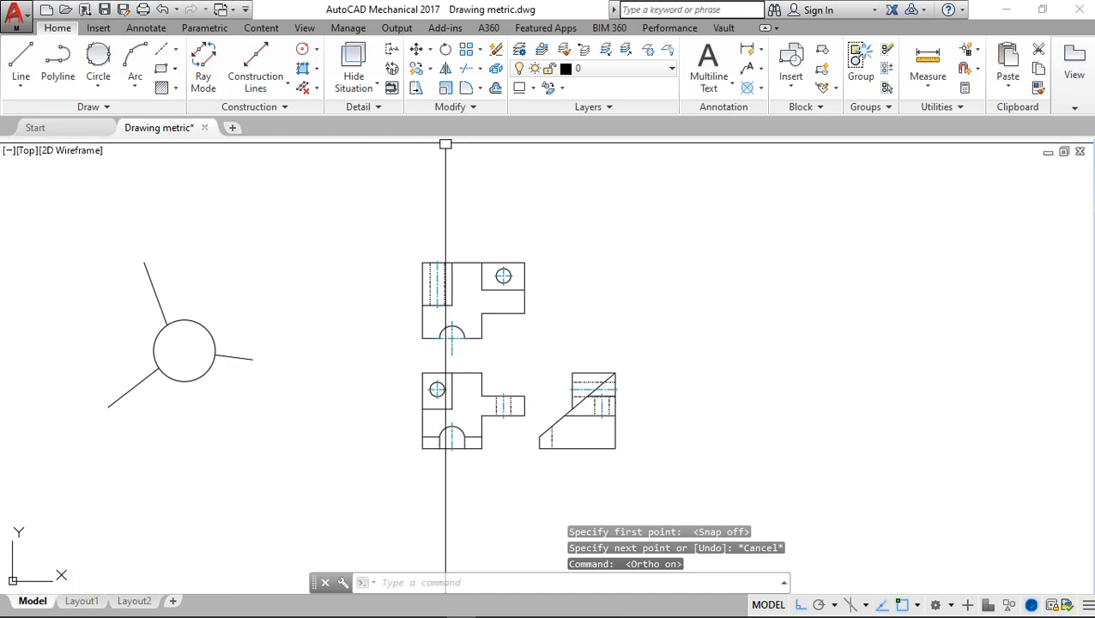
Turn off Ortho mode and turn on Snap mode, start a trial line beside the upper view, and abandon it
key("F8")
key("F9")
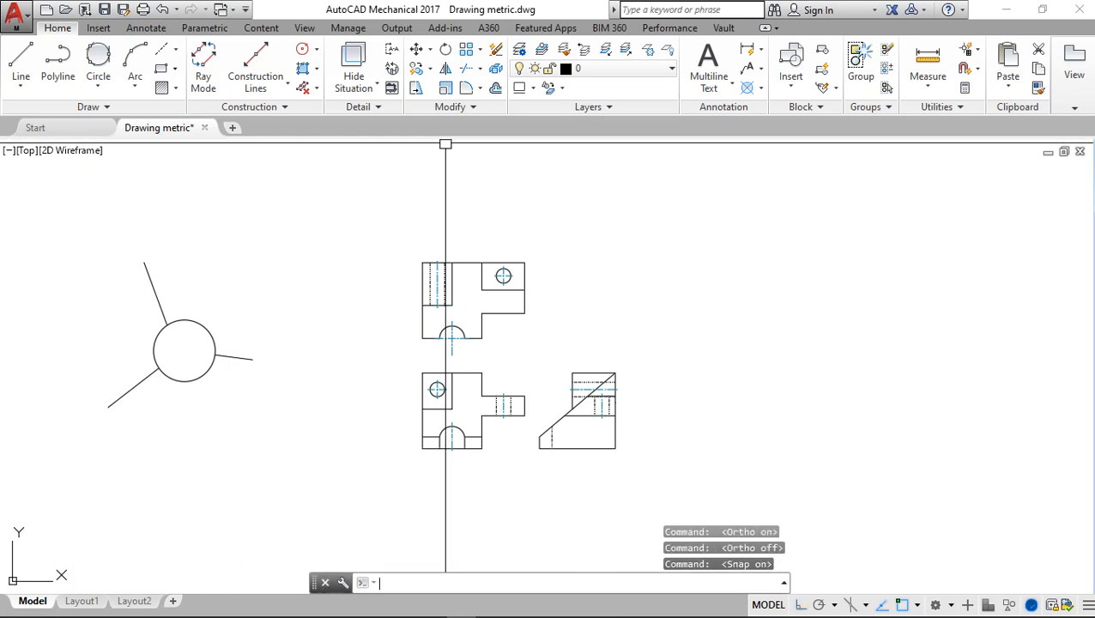
left_click(20, 57)
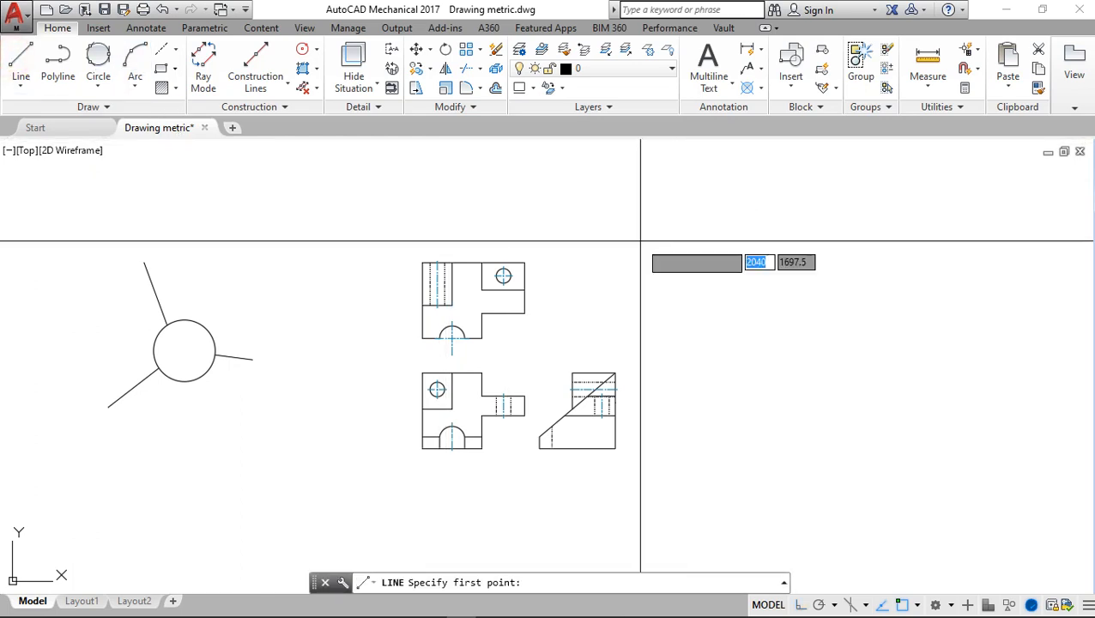
left_click(640, 240)
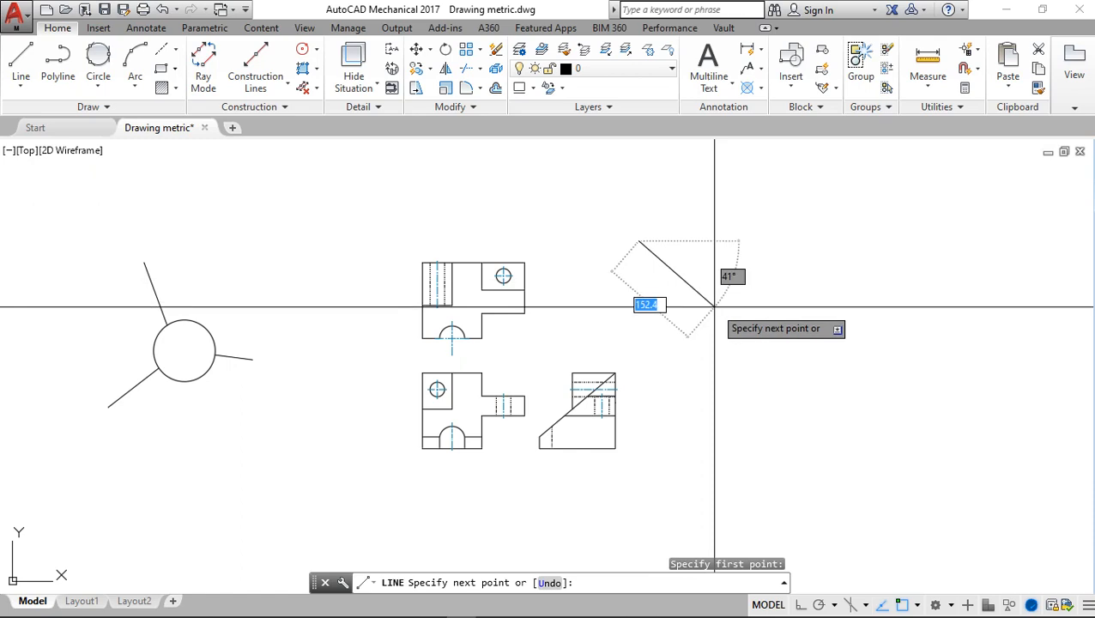
key("Escape")
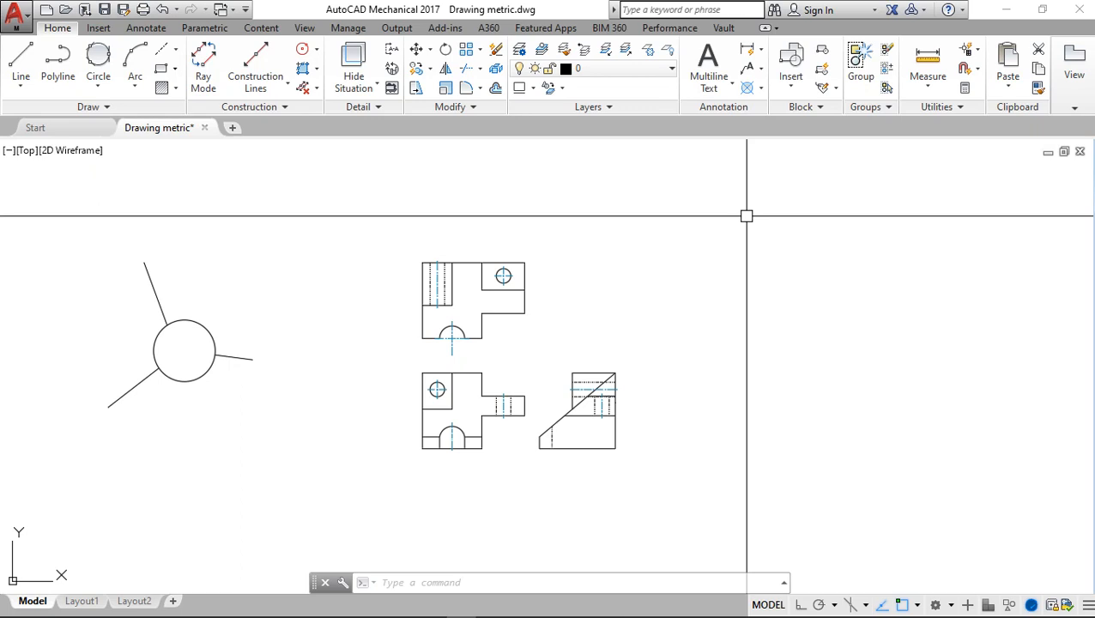
Toggle Ortho mode until it is on, start a trial horizontal line above the views, and abandon it
key("F8")
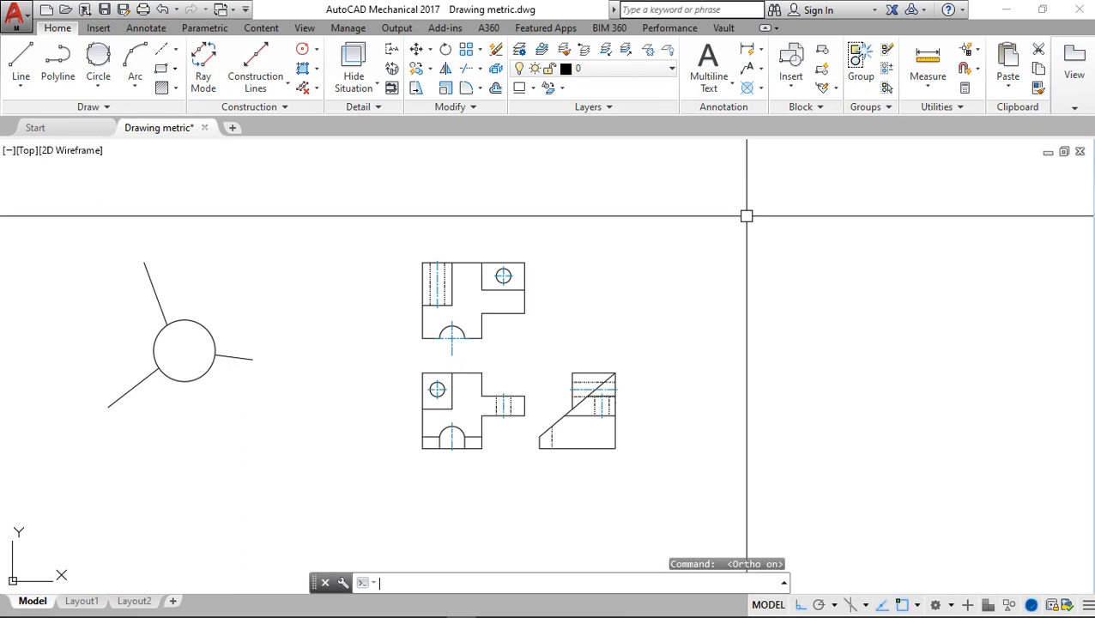
key("F8")
key("F8")
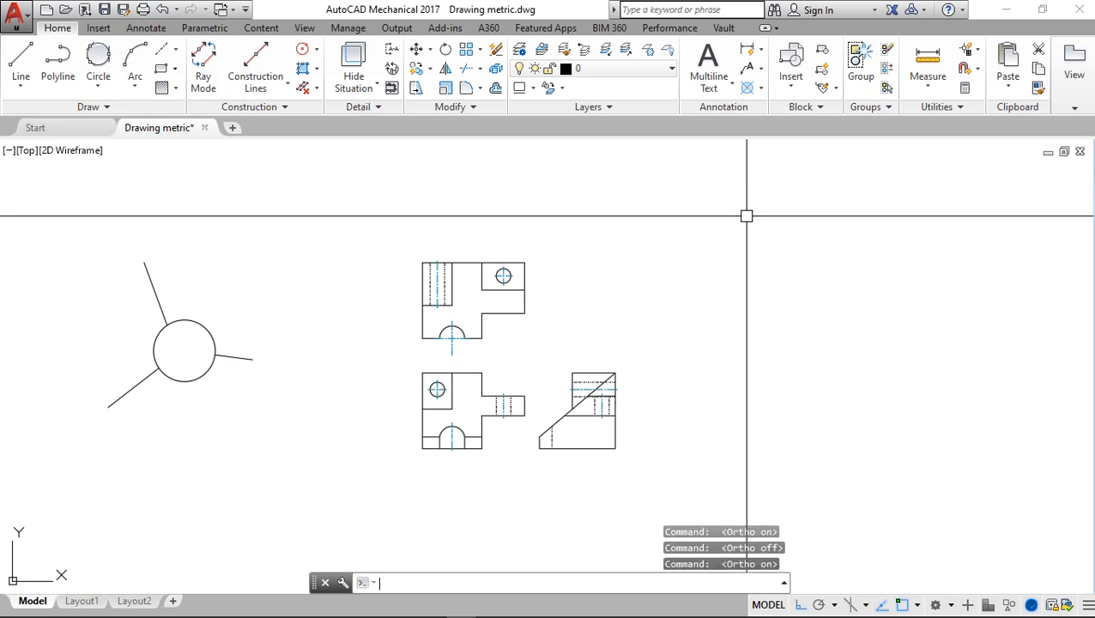
left_click(21, 60)
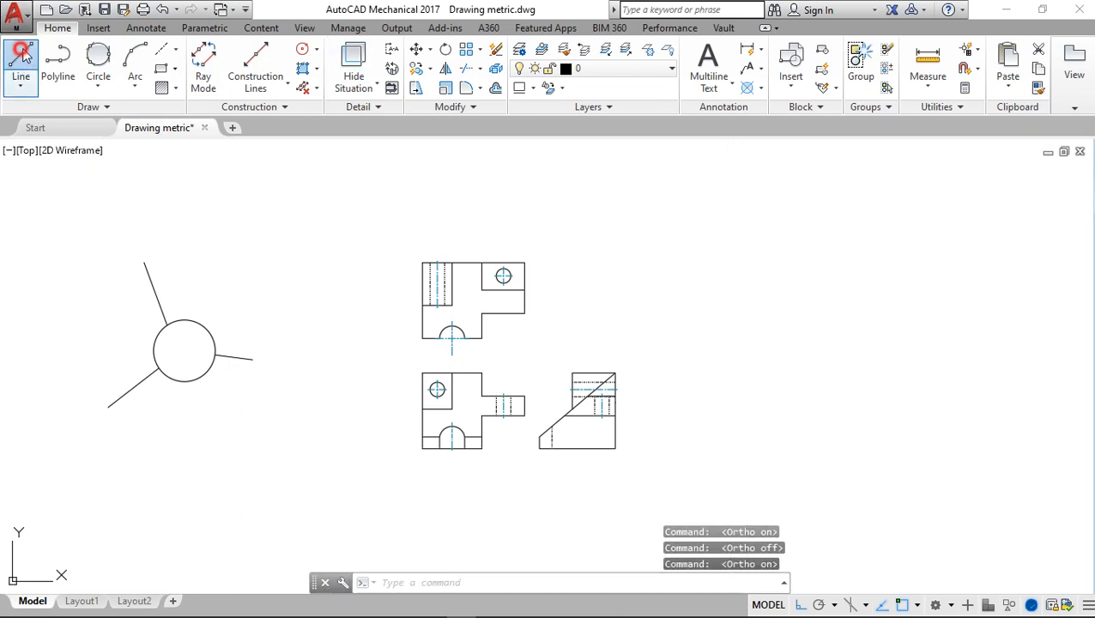
left_click(575, 212)
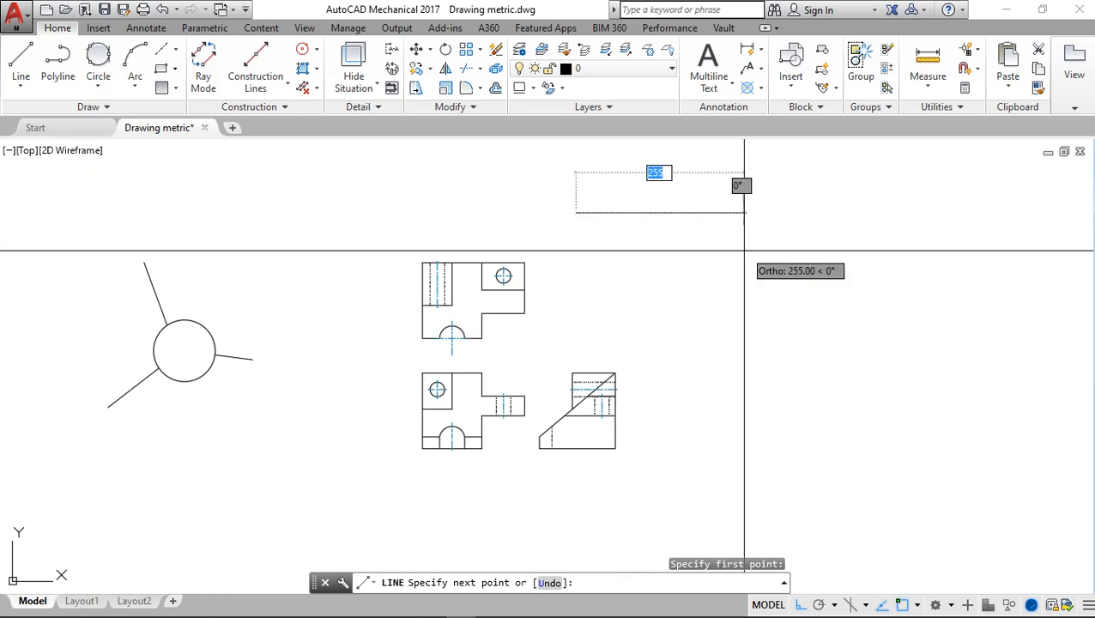
key("Escape")
key("Escape")
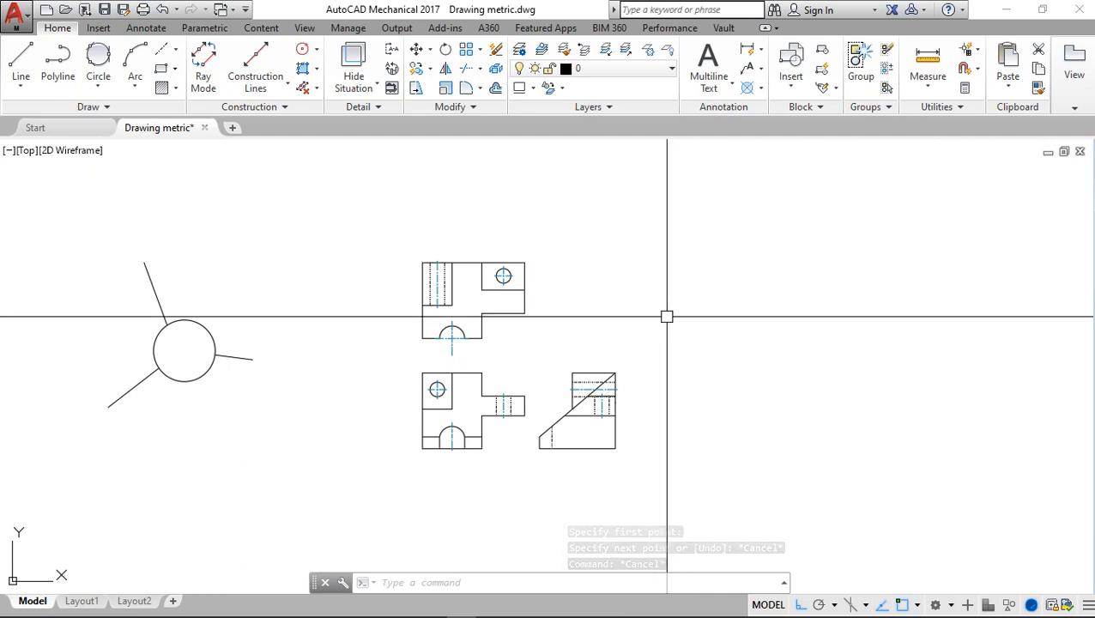
Switch to Silabus Autocad.pdf in Adobe Acrobat Reader, check the second-day lesson topics, and return to the drawing in AutoCAD Mechanical
mouse_move(390, 601)
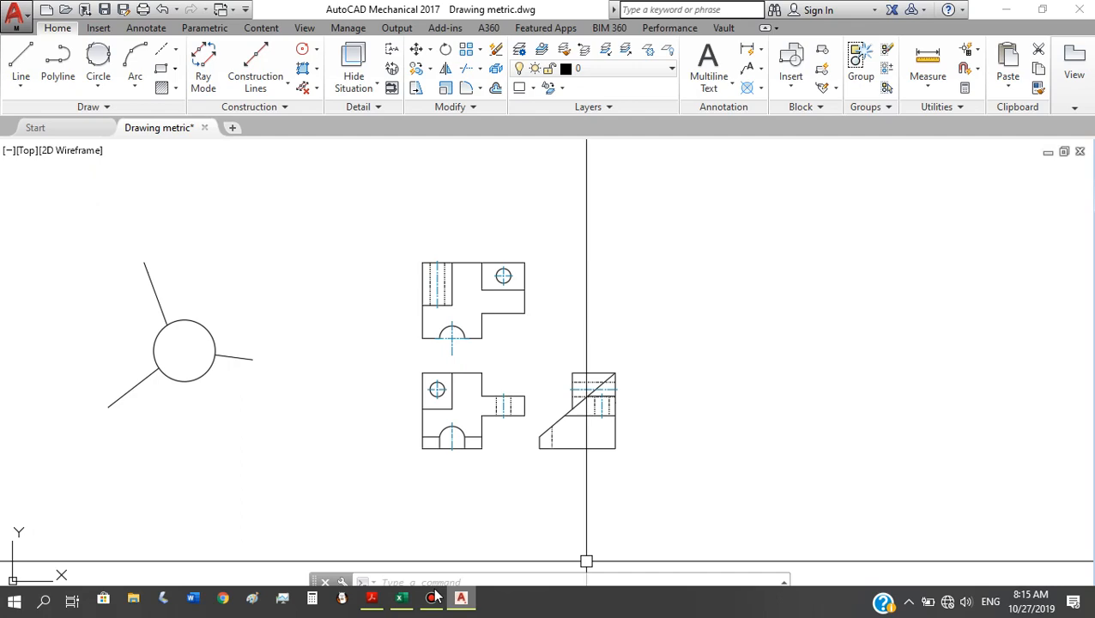
left_click(372, 598)
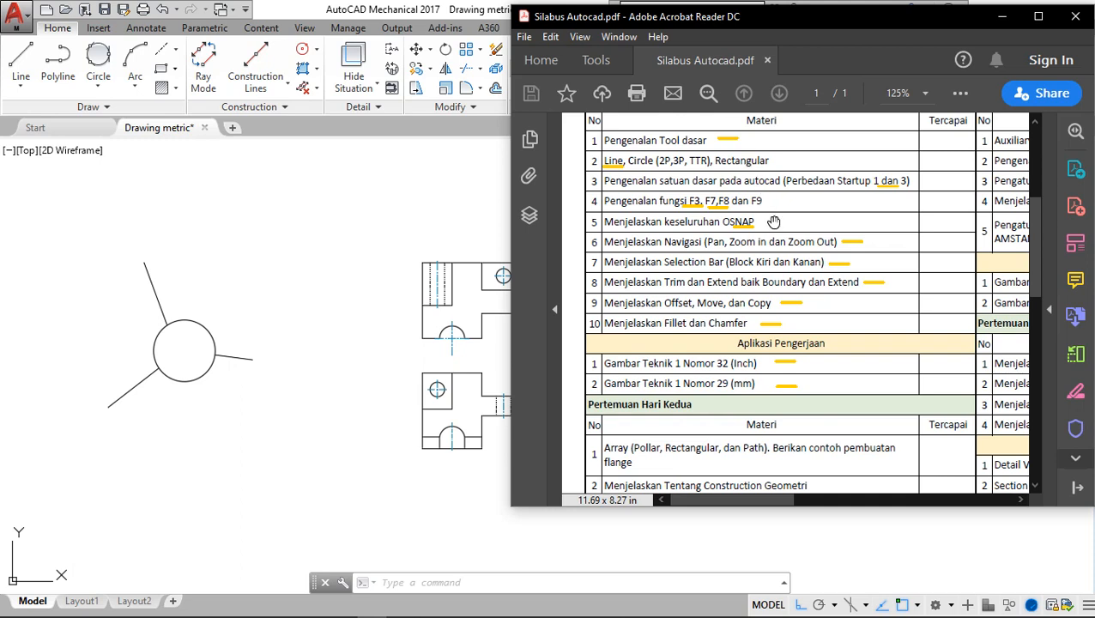
scroll(773, 221, "up", 1)
scroll(773, 221, "down", 5)
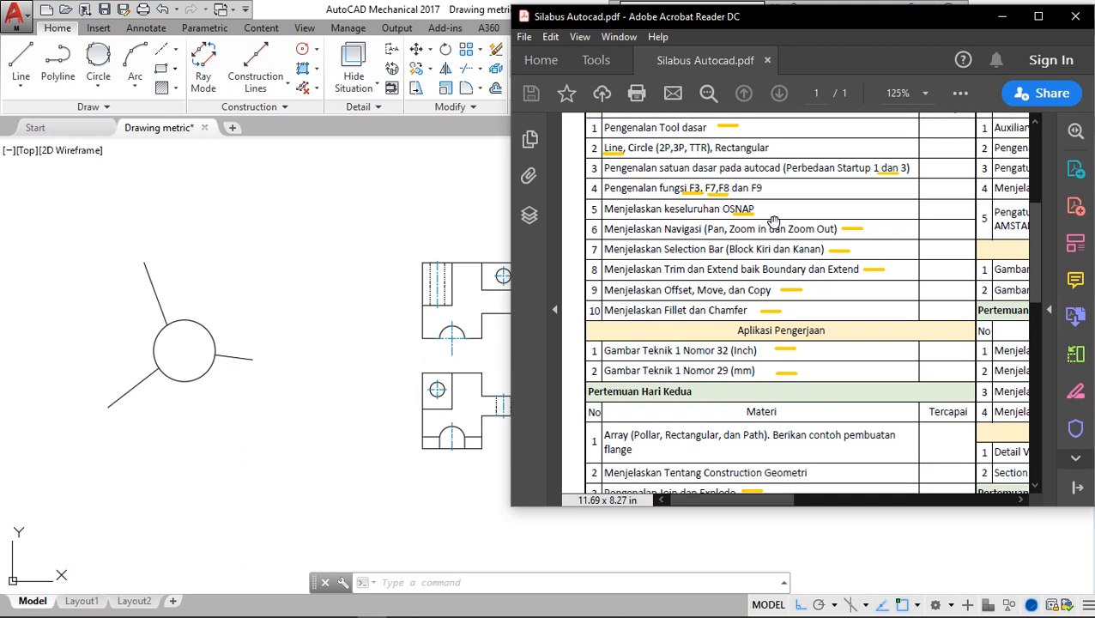
scroll(773, 221, "down", 1)
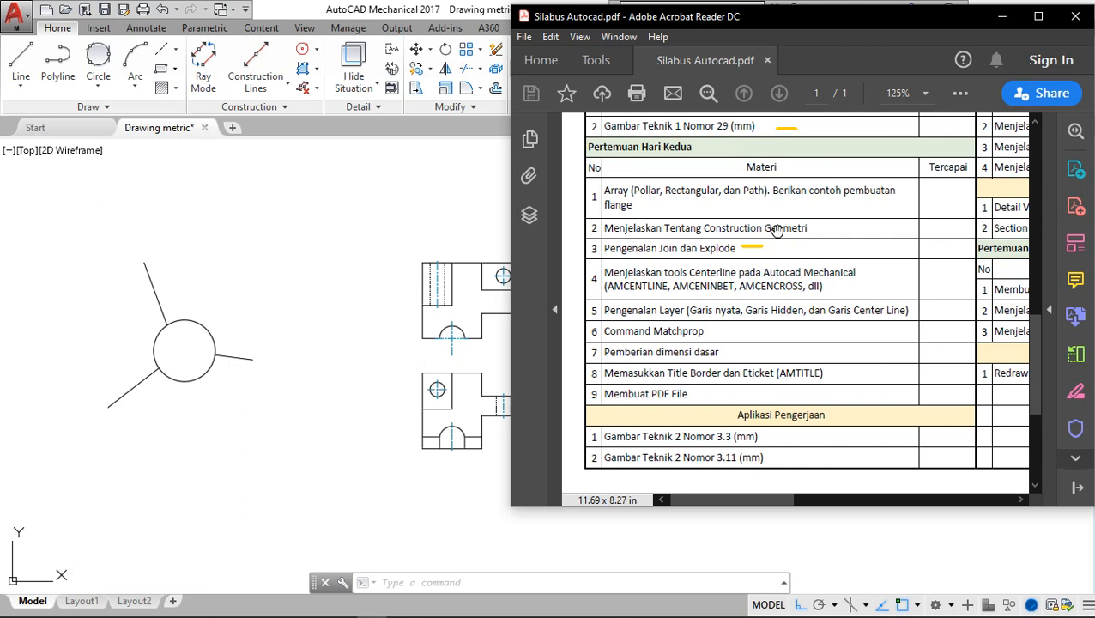
left_click(998, 18)
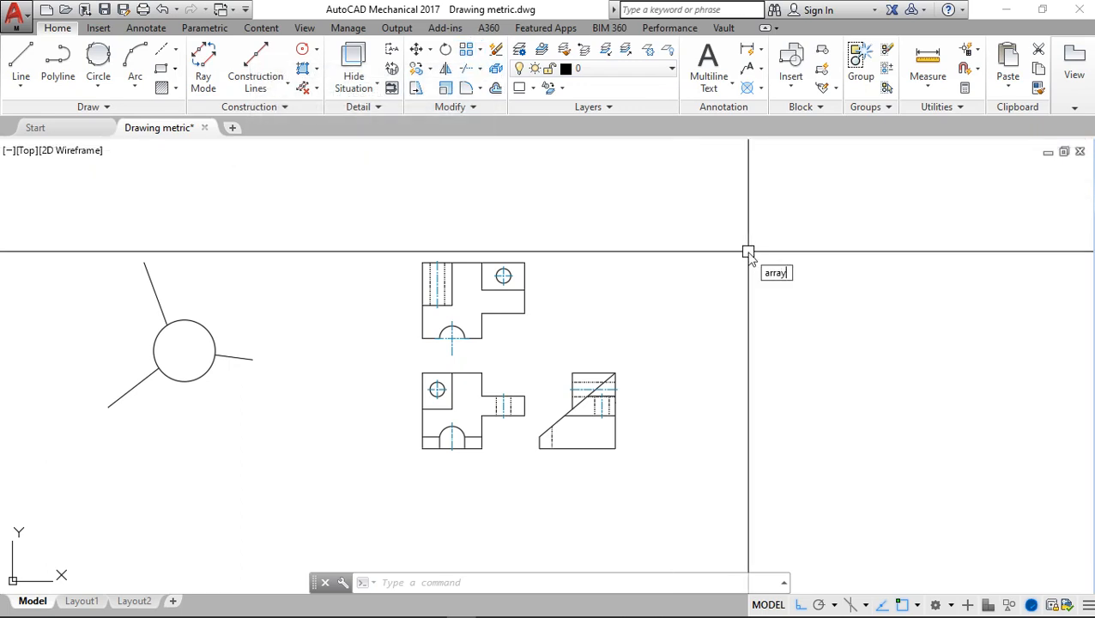
Look through the ARRAY command suggestions and the Rectangular, Path and Polar array types without starting an array
key("Escape")
key("Escape")
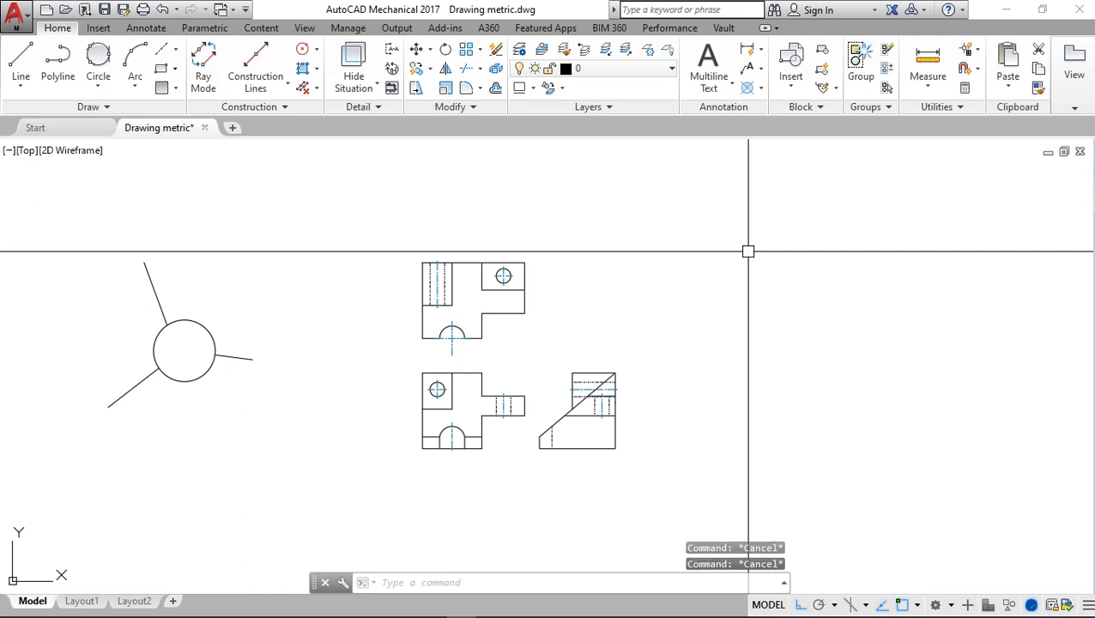
type("array")
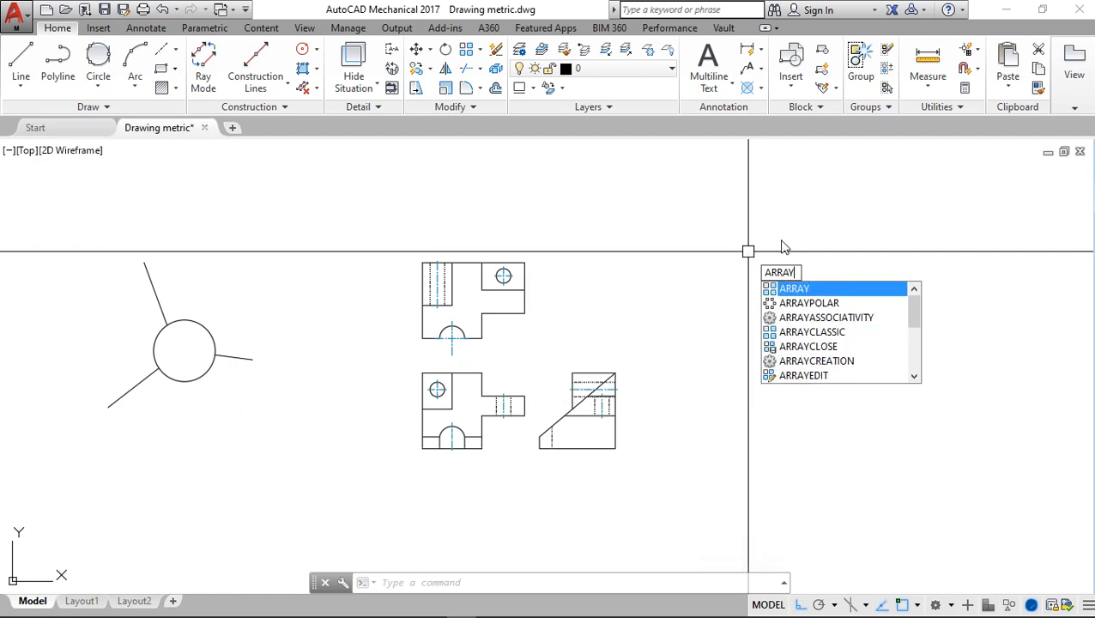
key("Escape")
key("Escape")
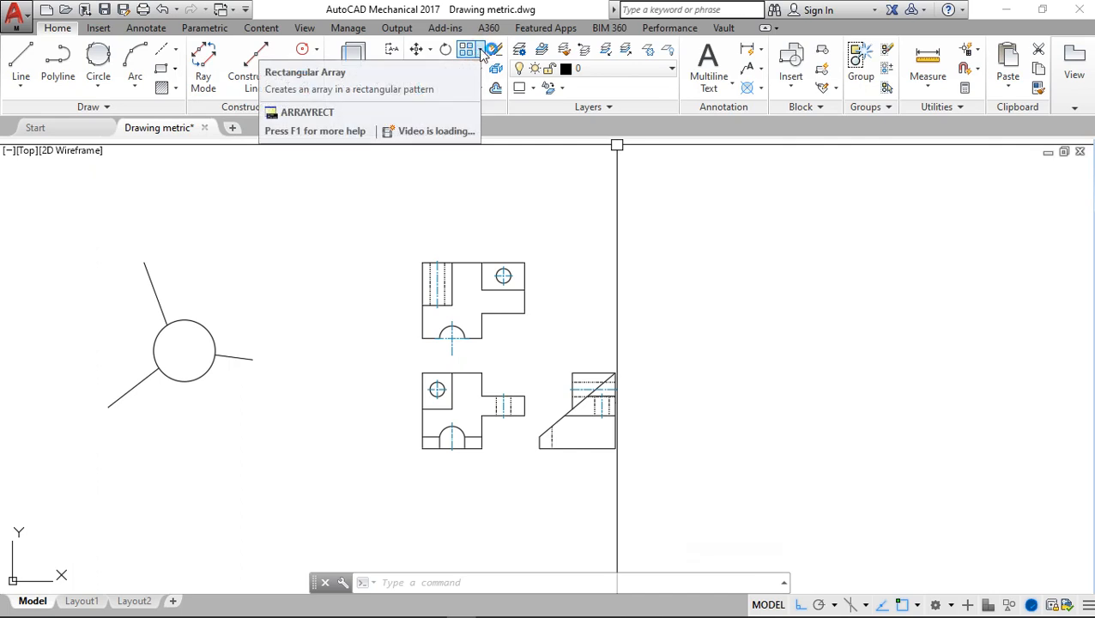
left_click(480, 52)
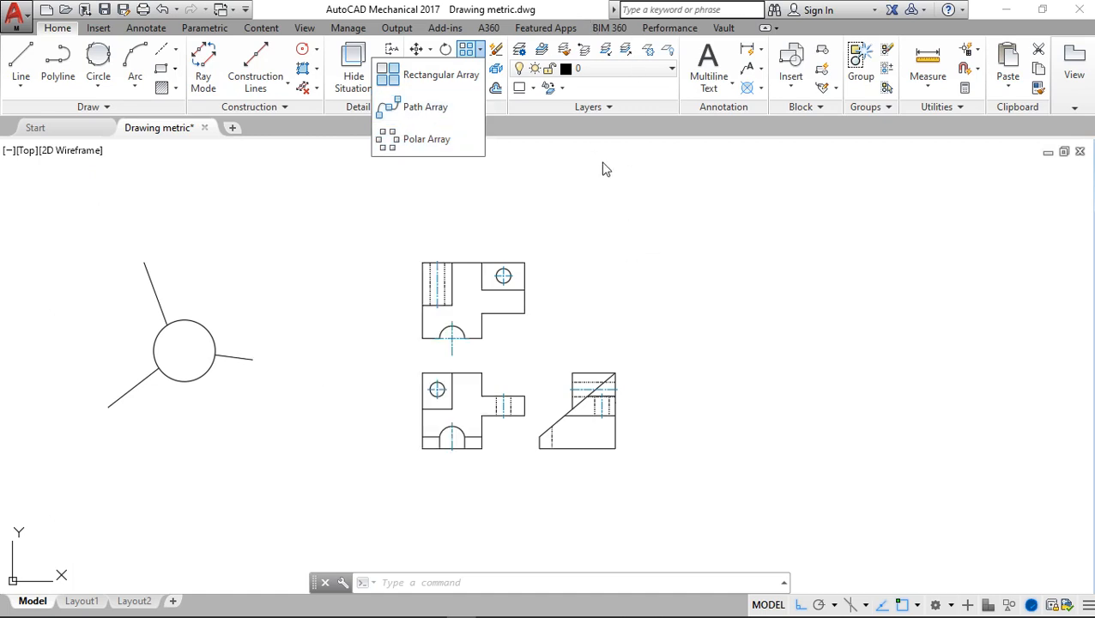
left_click(588, 14)
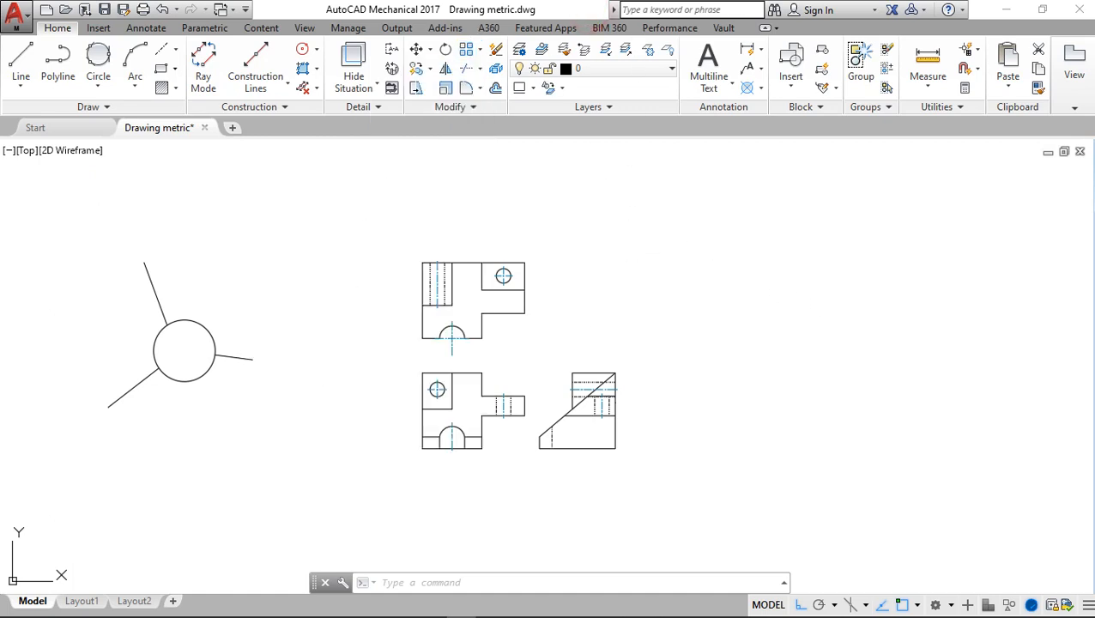
Erase the circle and the three lines touching it beside the part views
left_click(286, 144)
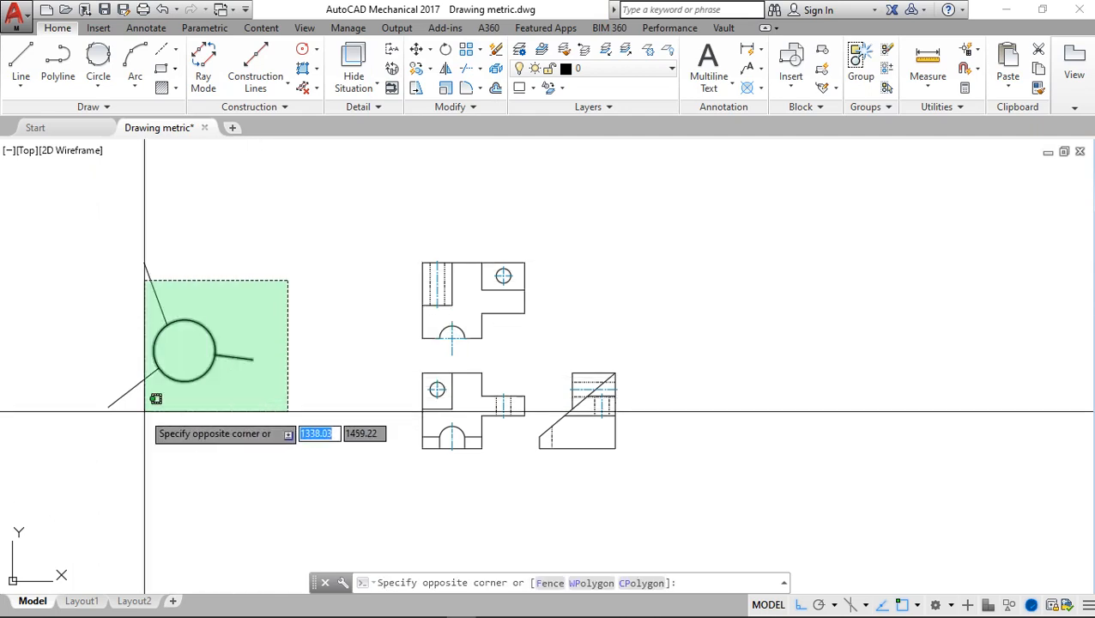
left_click(127, 415)
key("Delete")
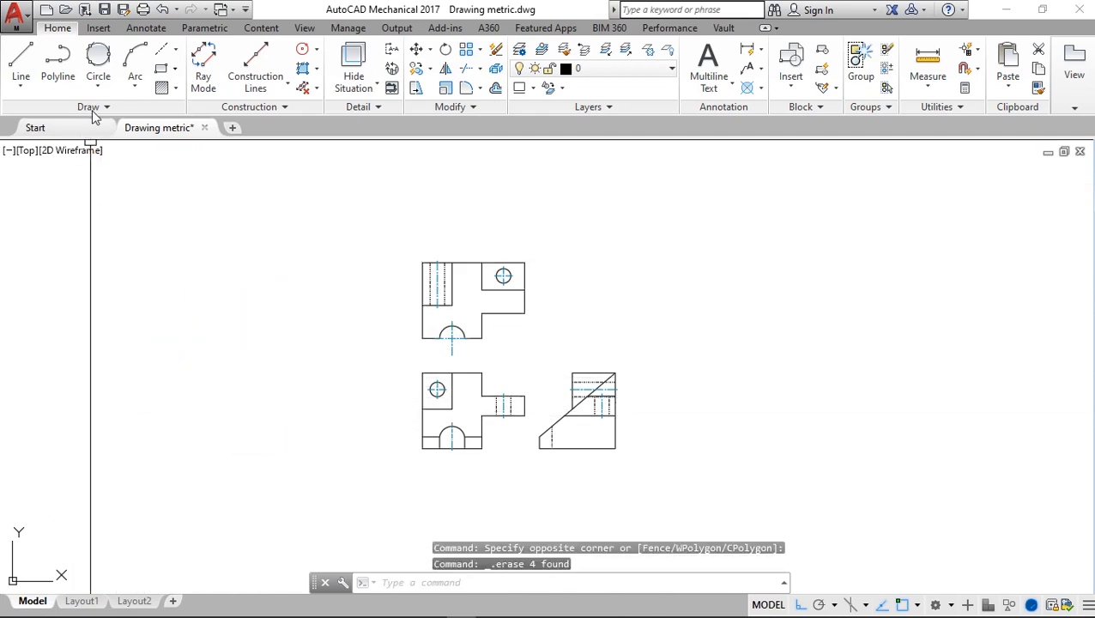
Draw a small Center, Radius circle in the empty area on the far side of the part views
left_click(99, 87)
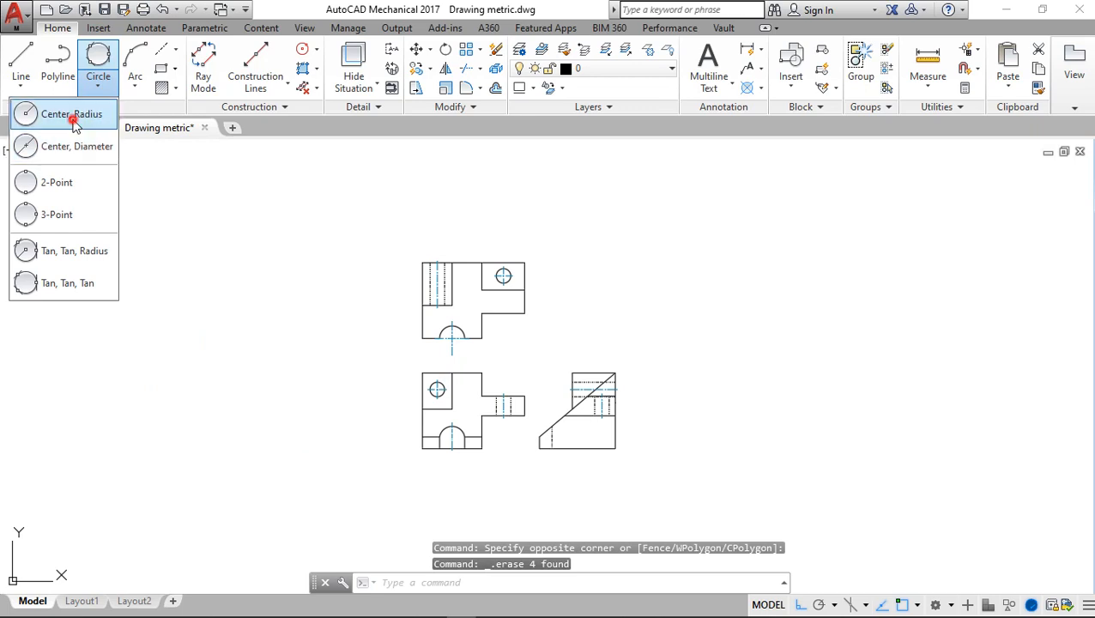
left_click(73, 115)
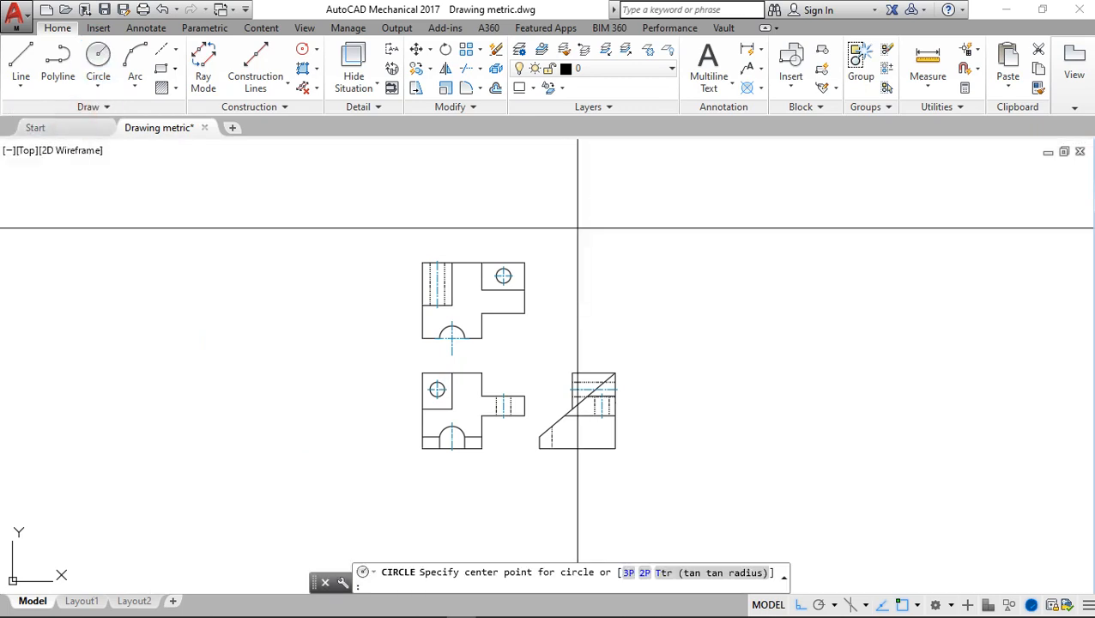
left_click(816, 290)
key("Escape")
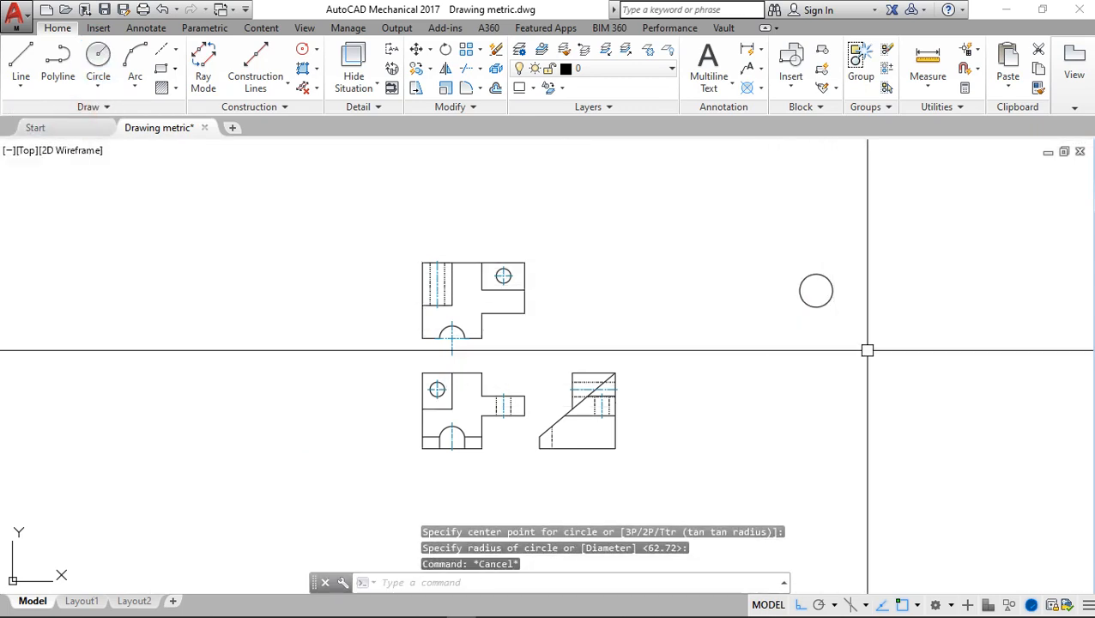
mouse_move(831, 270)
middle_mouse_down()
mouse_move(752, 273)
mouse_move(716, 292)
middle_mouse_up()
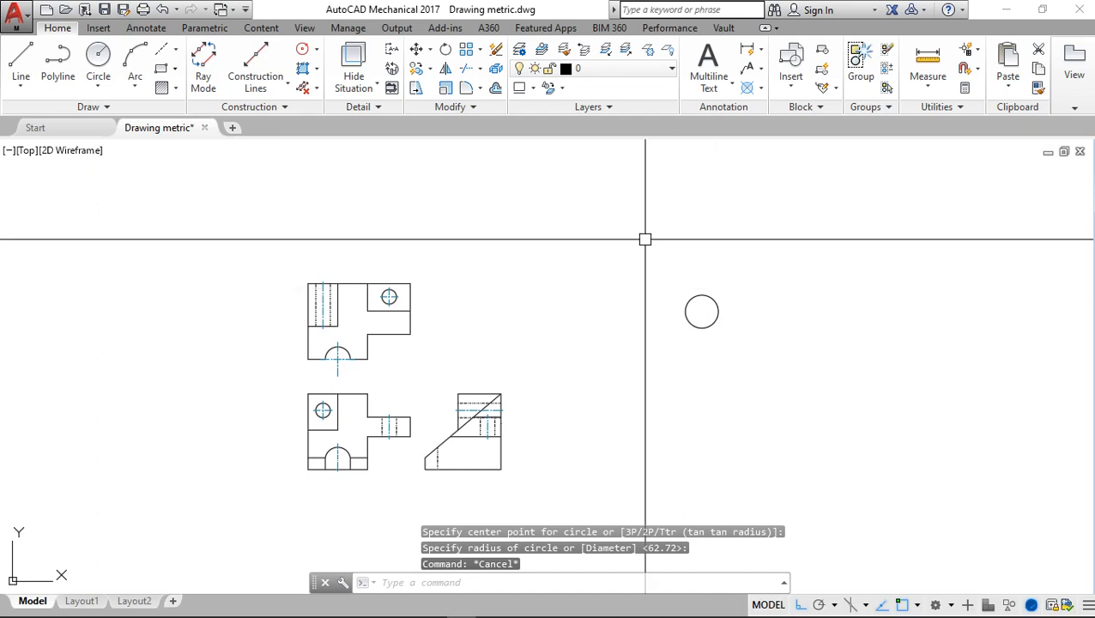
Create a rectangular array of the new circle with 4 columns and 3 rows spaced 75 apart, and undo it
left_click(480, 51)
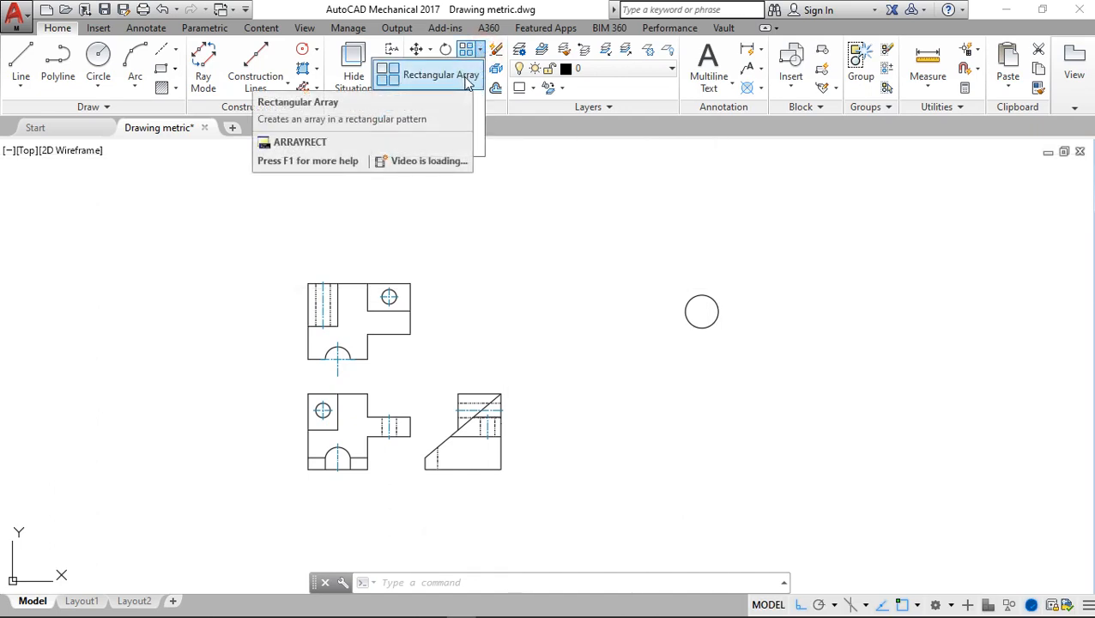
left_click(469, 81)
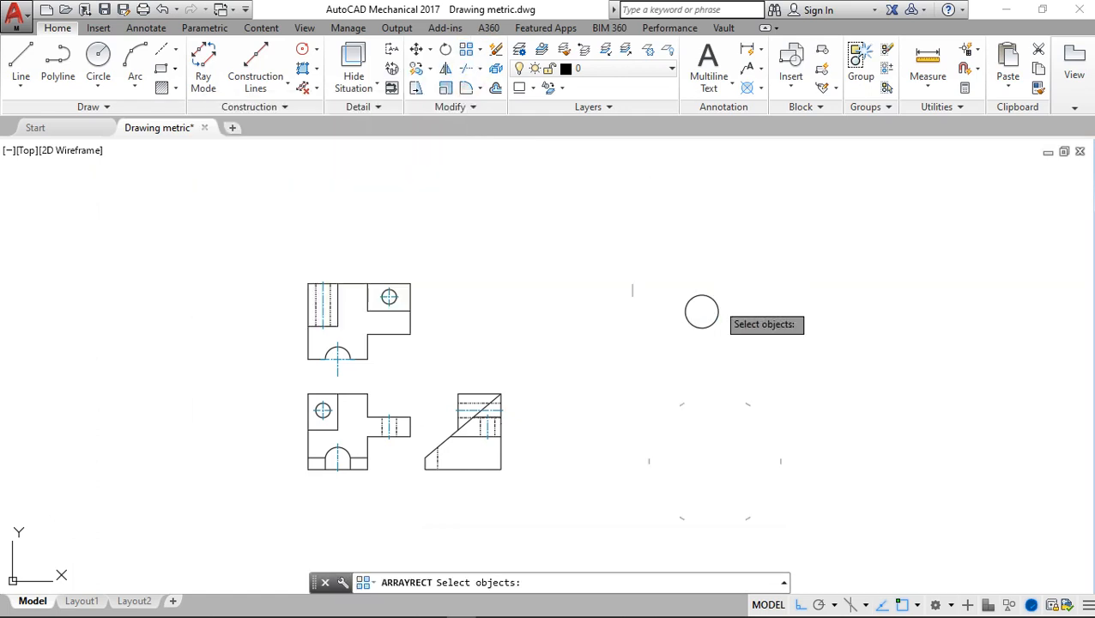
left_click(719, 297)
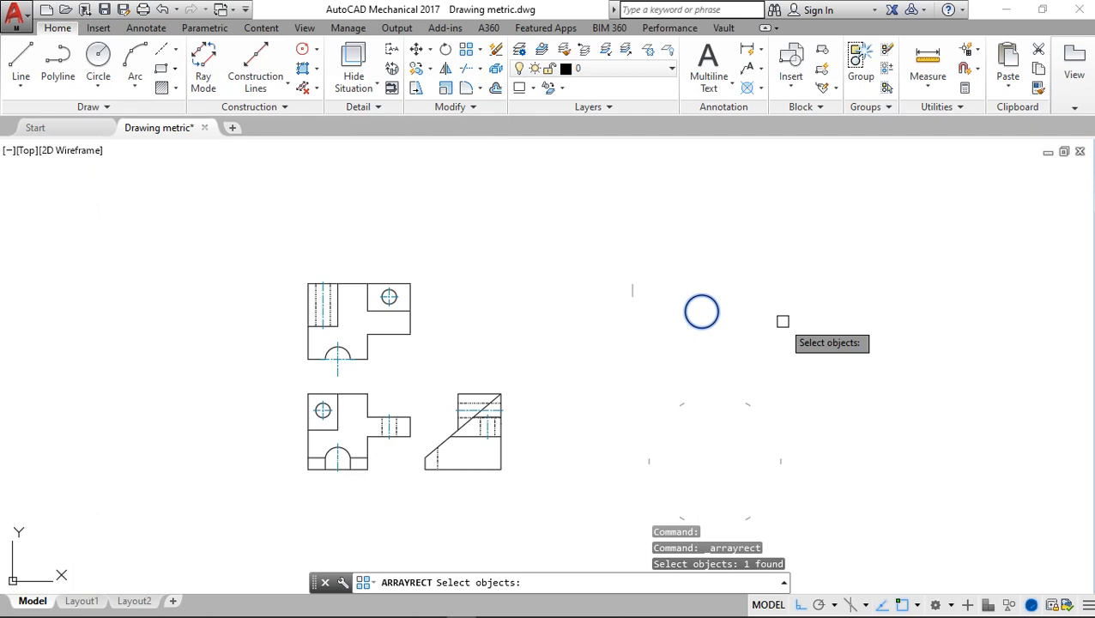
key("Return")
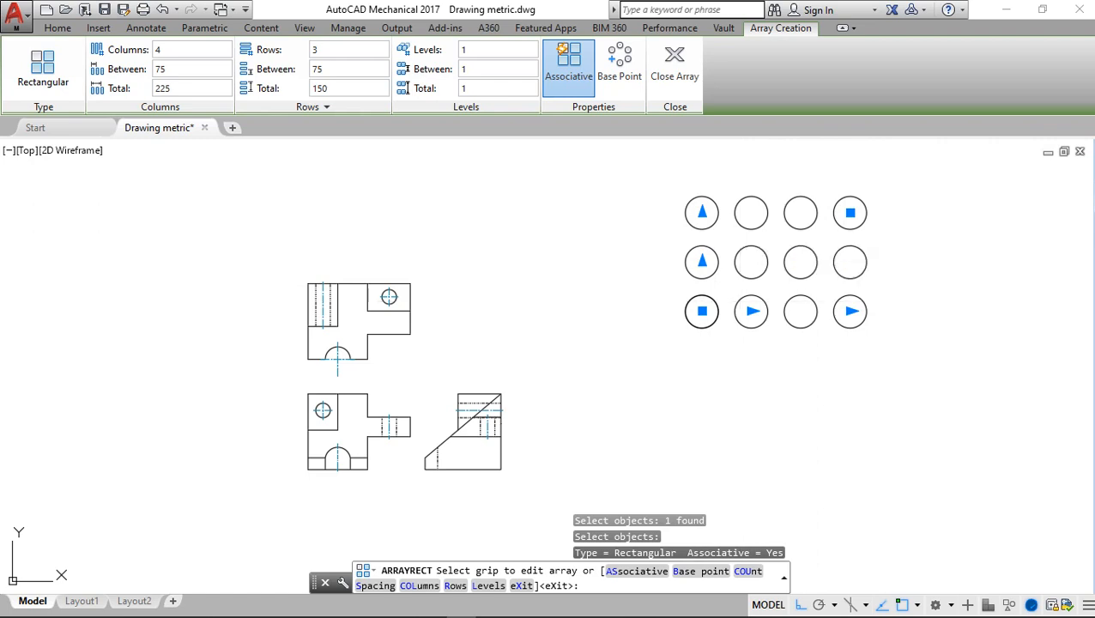
key("Return")
key("ctrl+z")
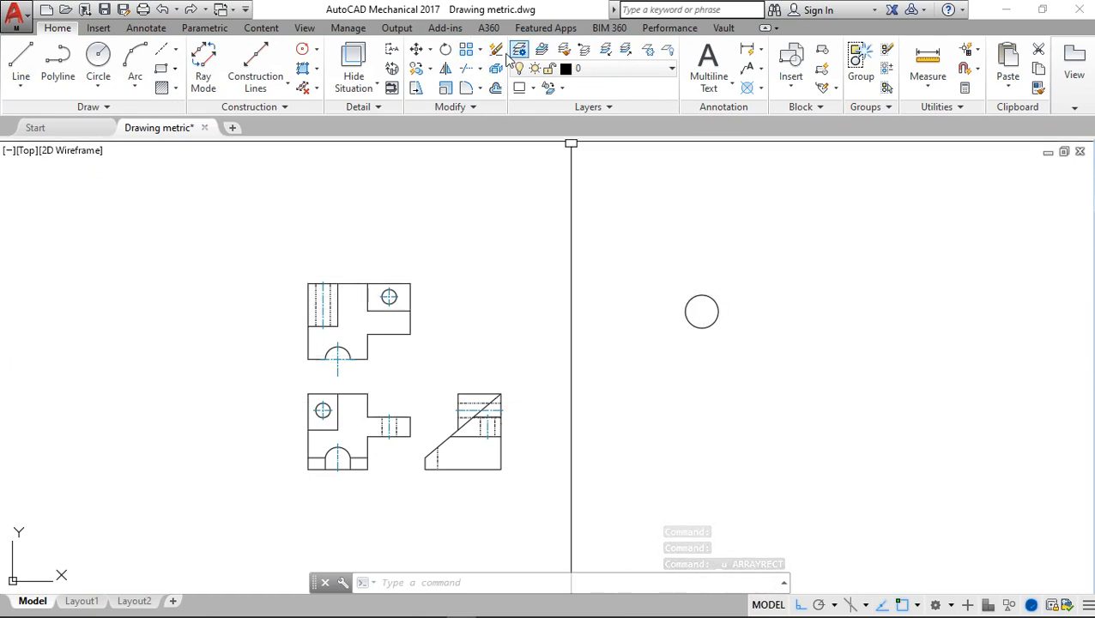
Start an associative rectangular array with the small circle as its source object
left_click(480, 50)
left_click(450, 80)
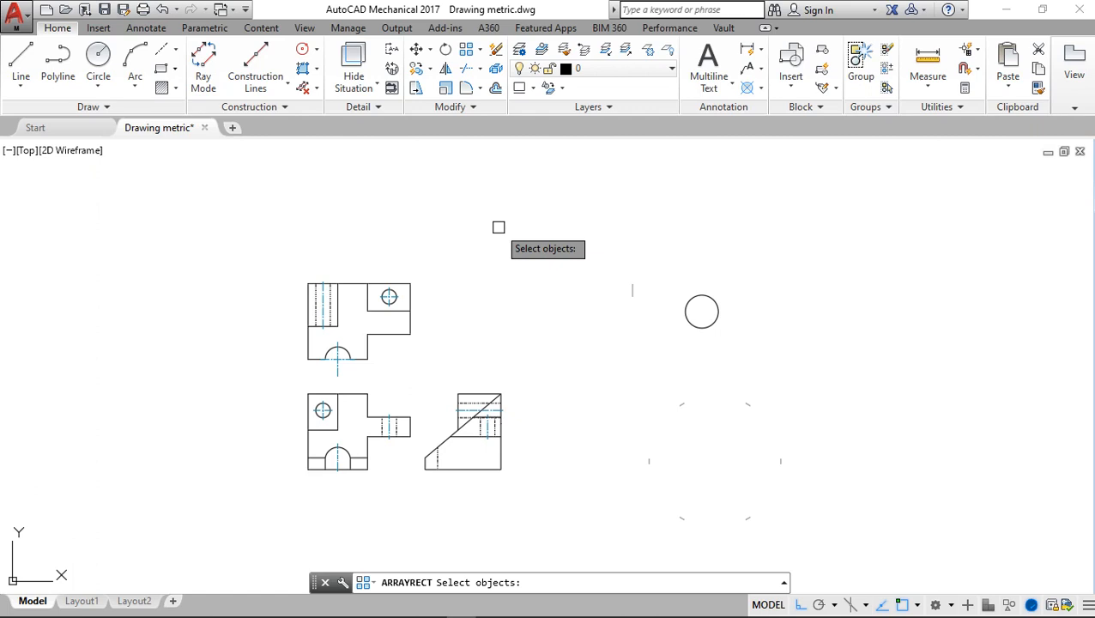
left_click(718, 323)
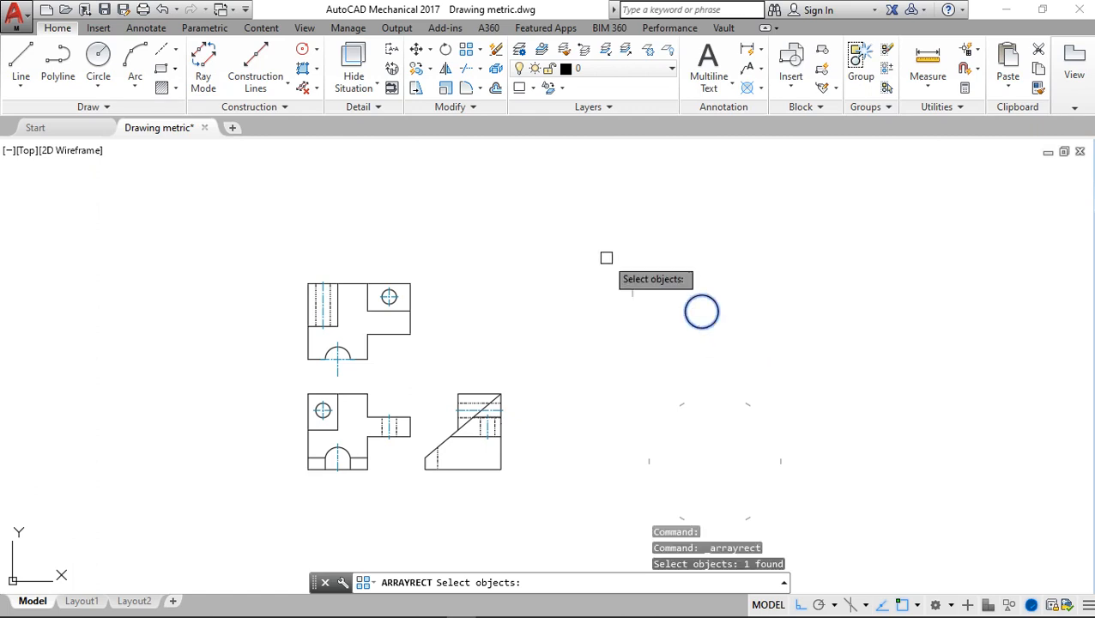
key("Return")
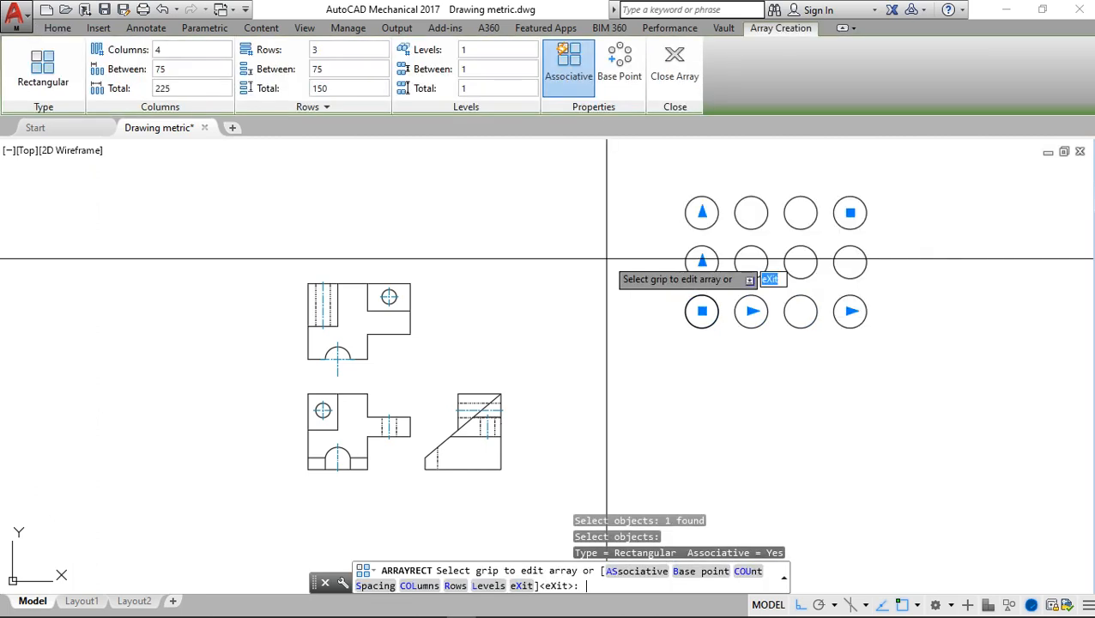
scroll(684, 378, "up", 2)
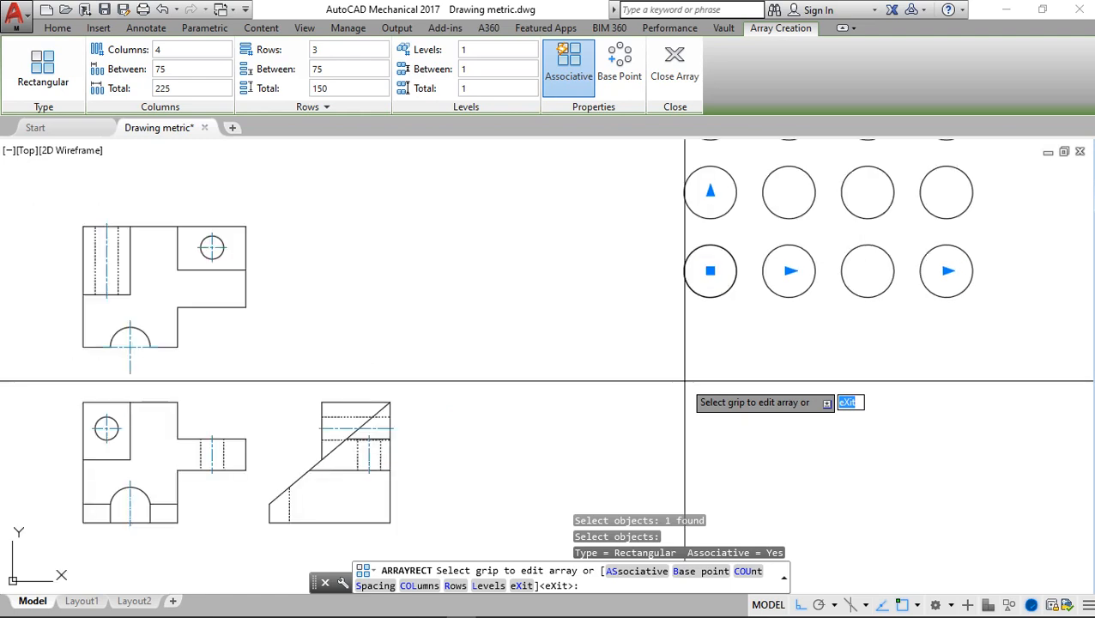
scroll(711, 334, "down", 5)
scroll(814, 268, "up", 1)
scroll(813, 267, "up", 2)
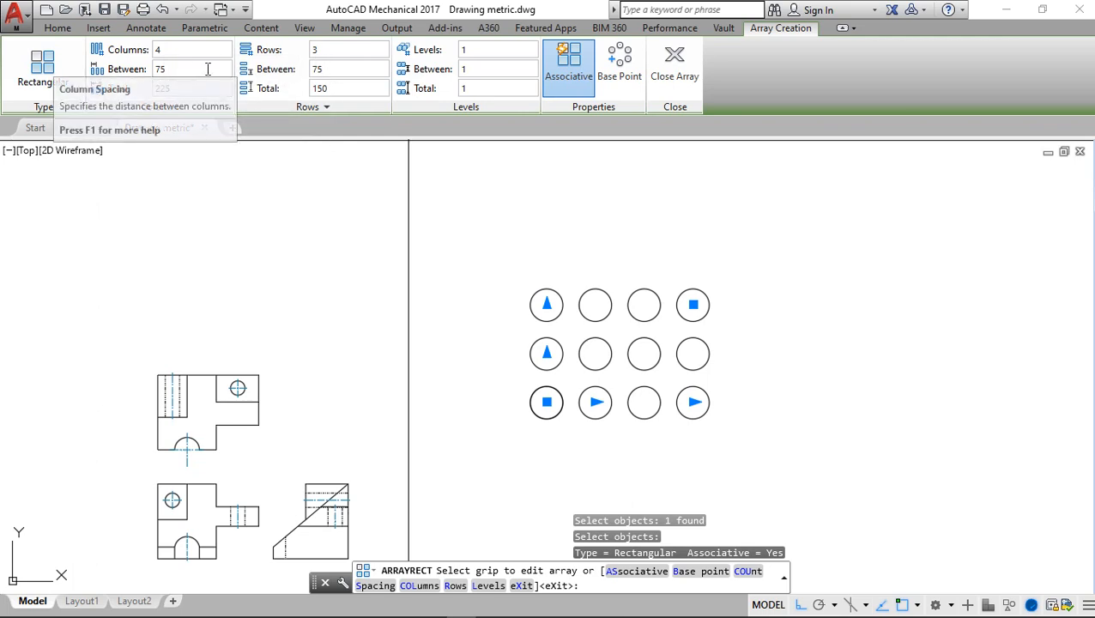
Set the rectangular array to 10 columns and 8 rows
left_click(176, 49)
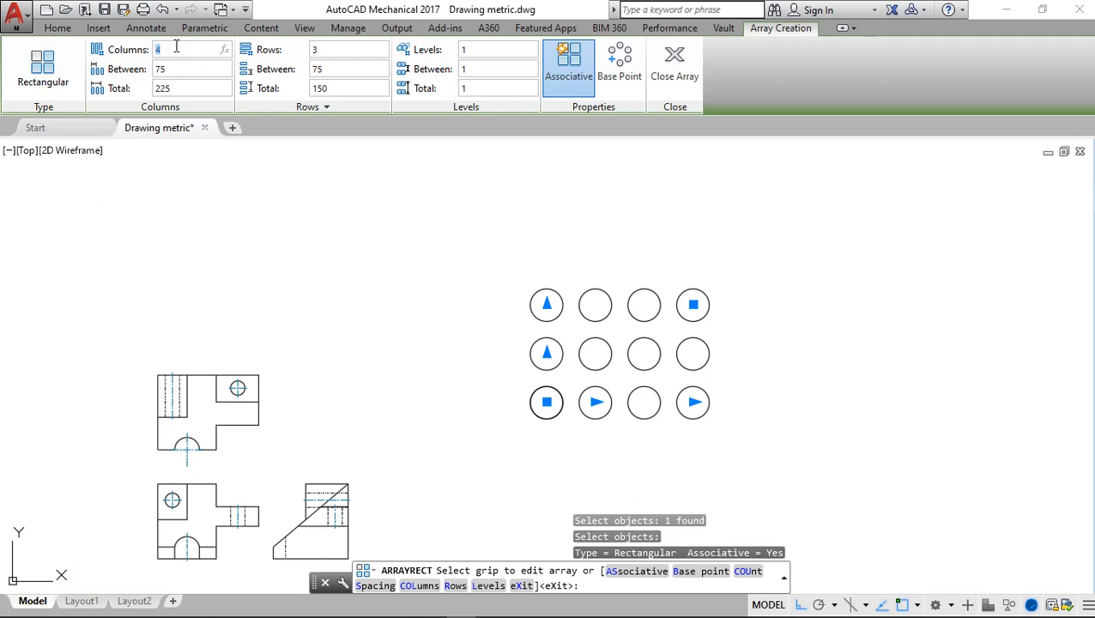
key("Return")
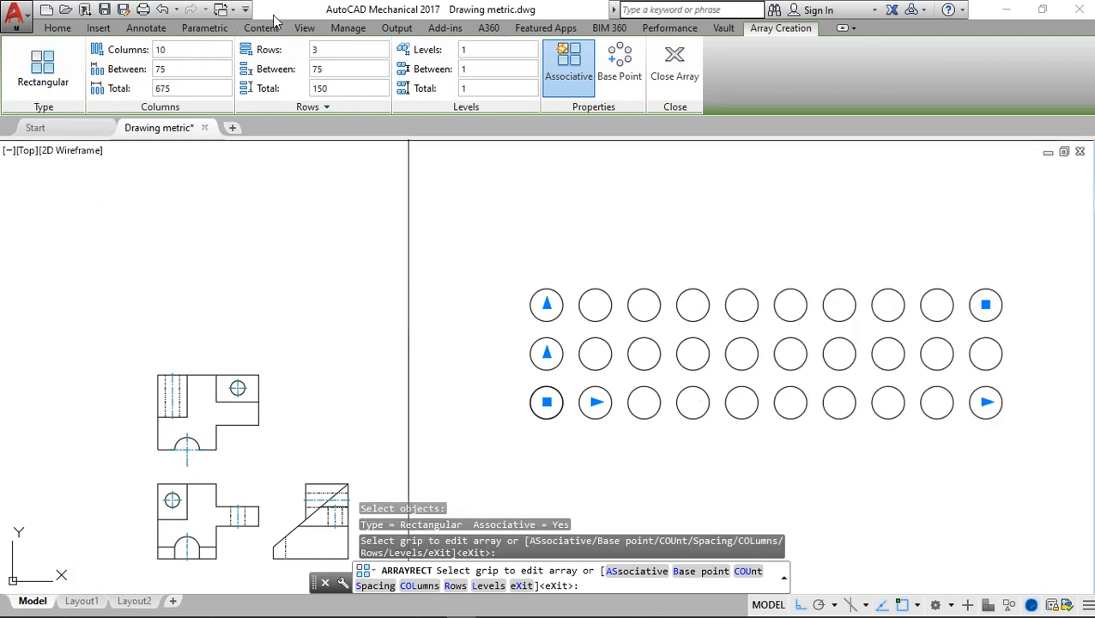
left_click(337, 53)
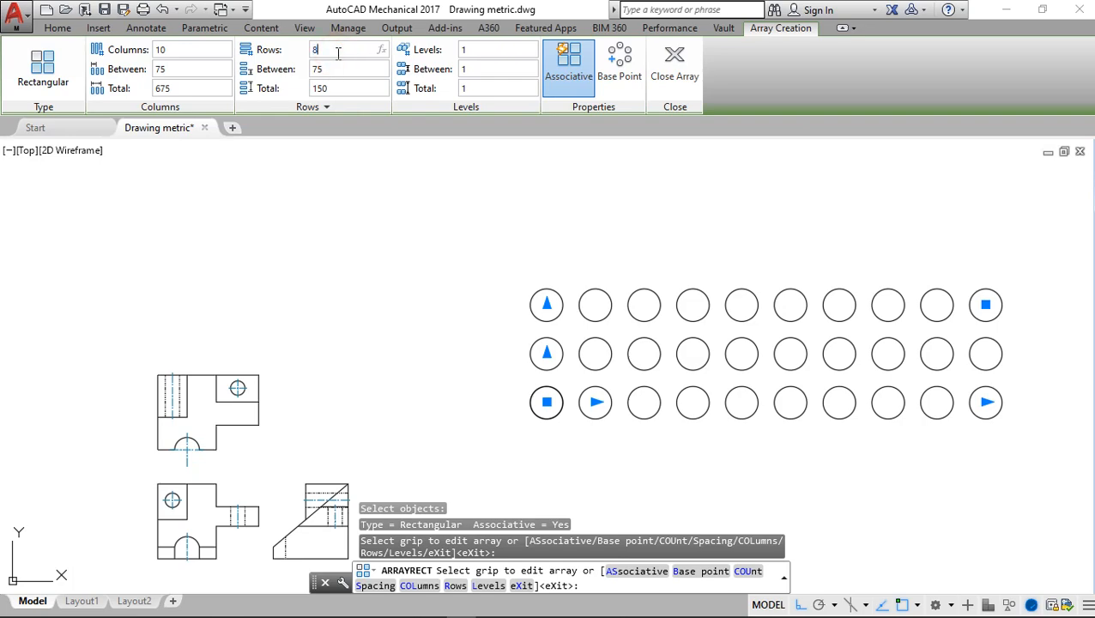
type("8")
key("Return")
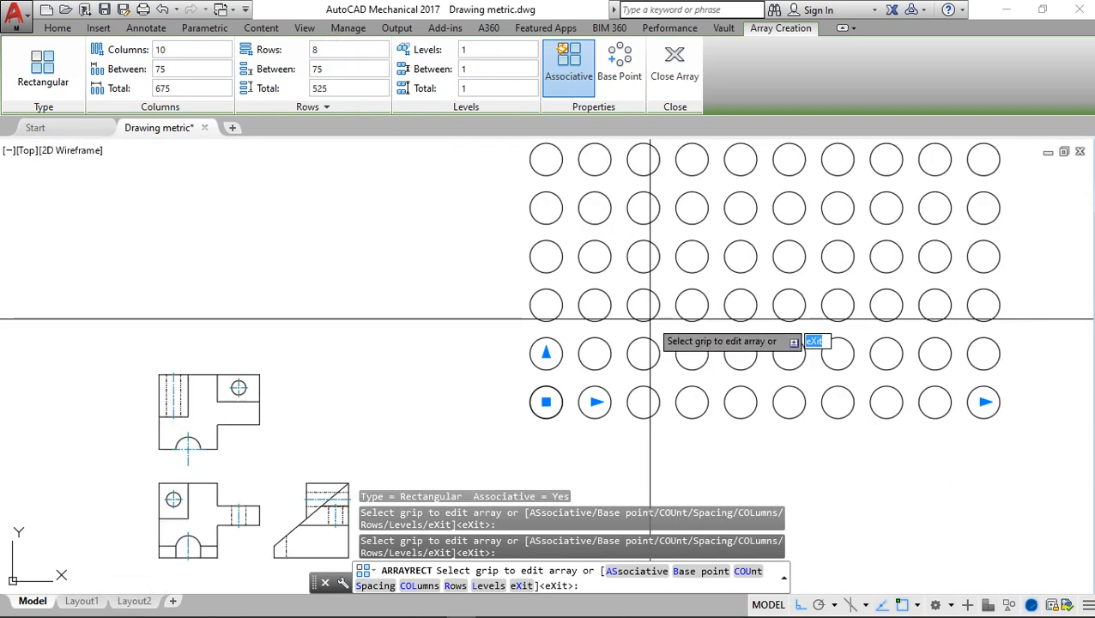
scroll(765, 298, "down", 4)
scroll(768, 322, "up", 2)
scroll(768, 322, "up", 2)
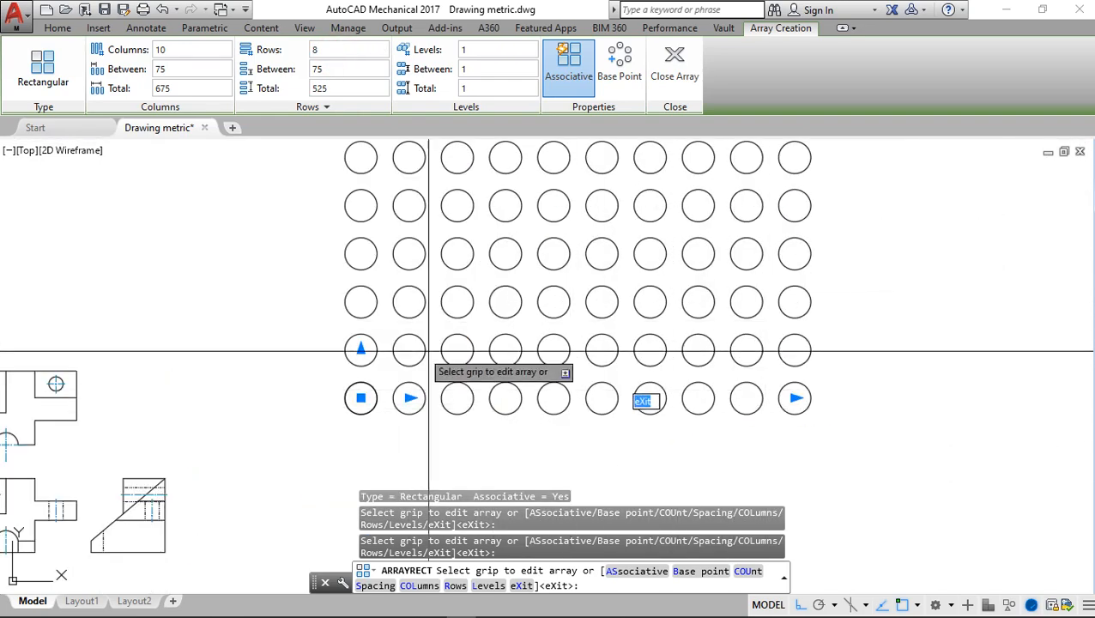
Try changing the array's row spacing with its grip, and end the array command
left_click(360, 350)
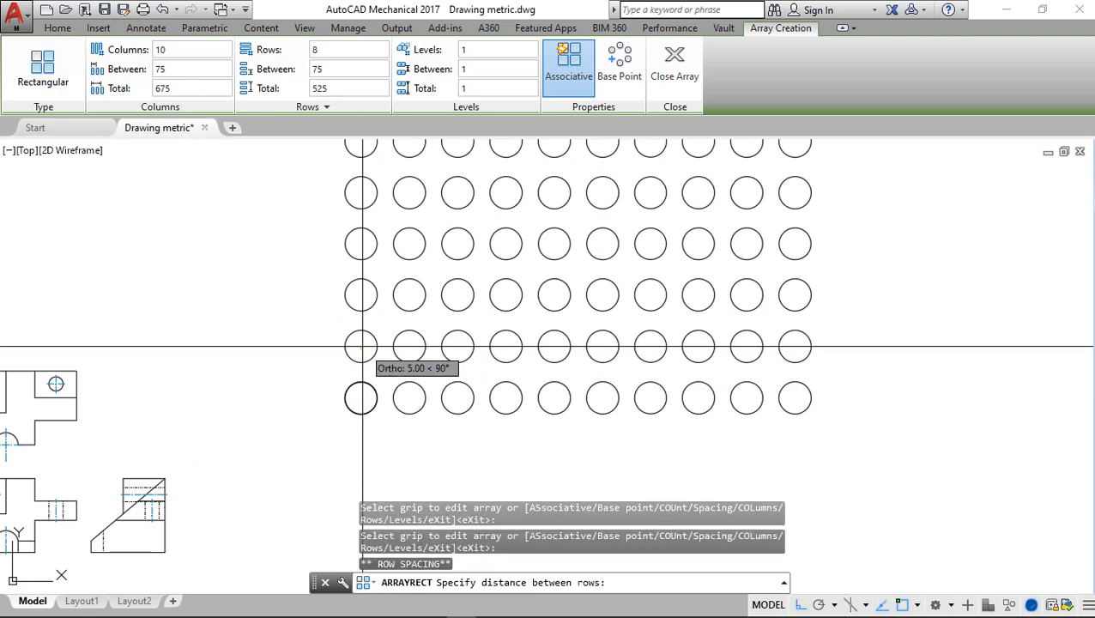
scroll(360, 364, "up", 2)
scroll(365, 356, "down", 4)
key("Escape")
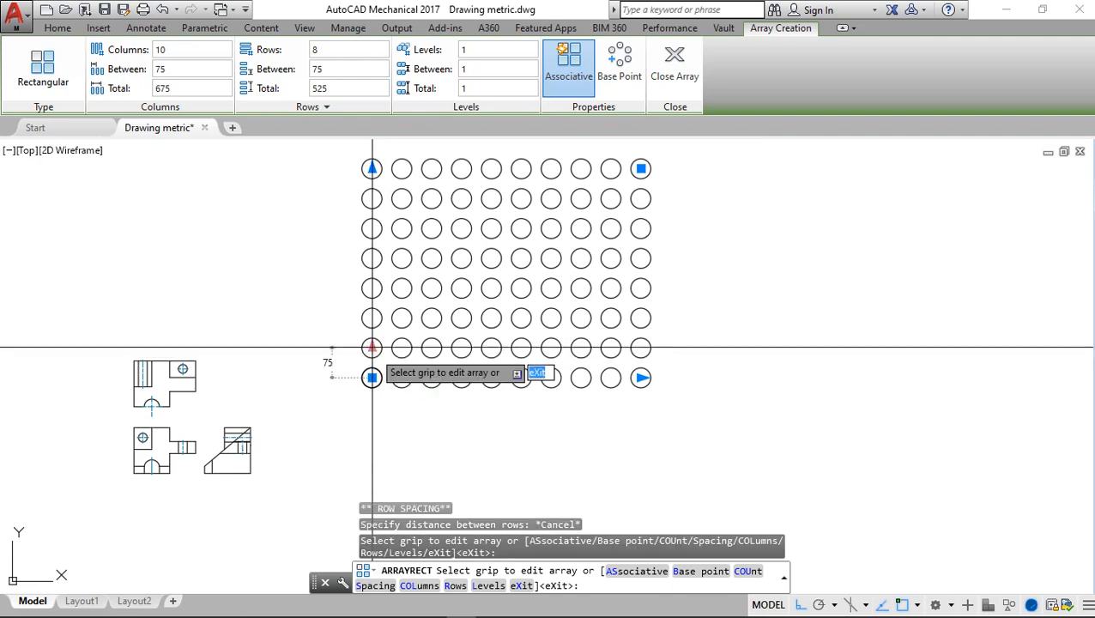
key("Escape")
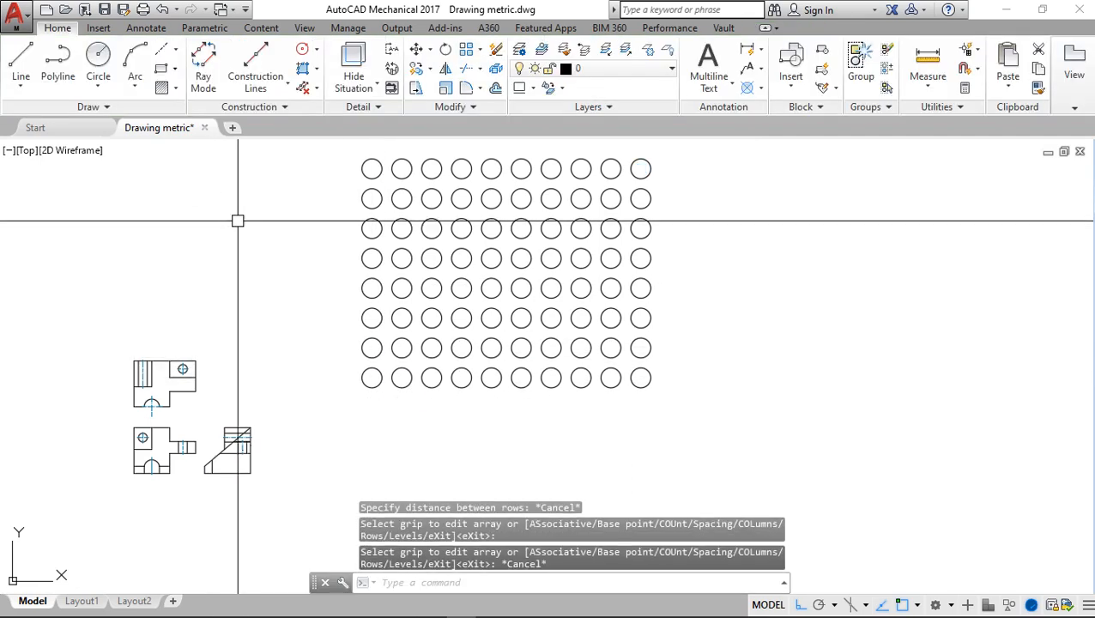
Move the whole circle array straight down by its base grip, by about one row spacing
left_click(371, 378)
left_click(371, 378)
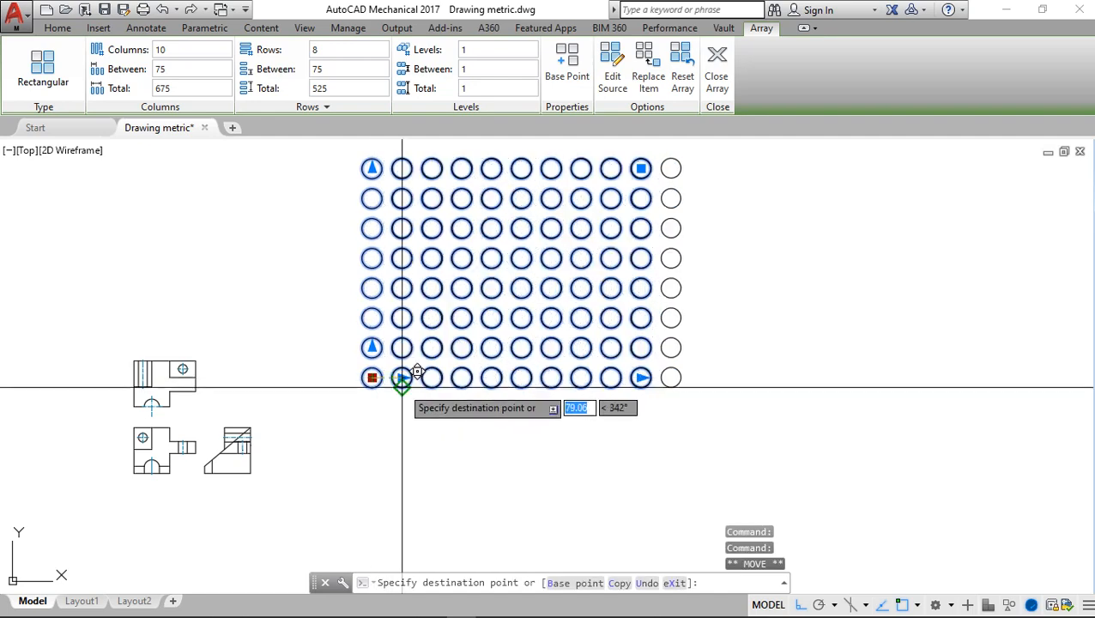
left_click(372, 406)
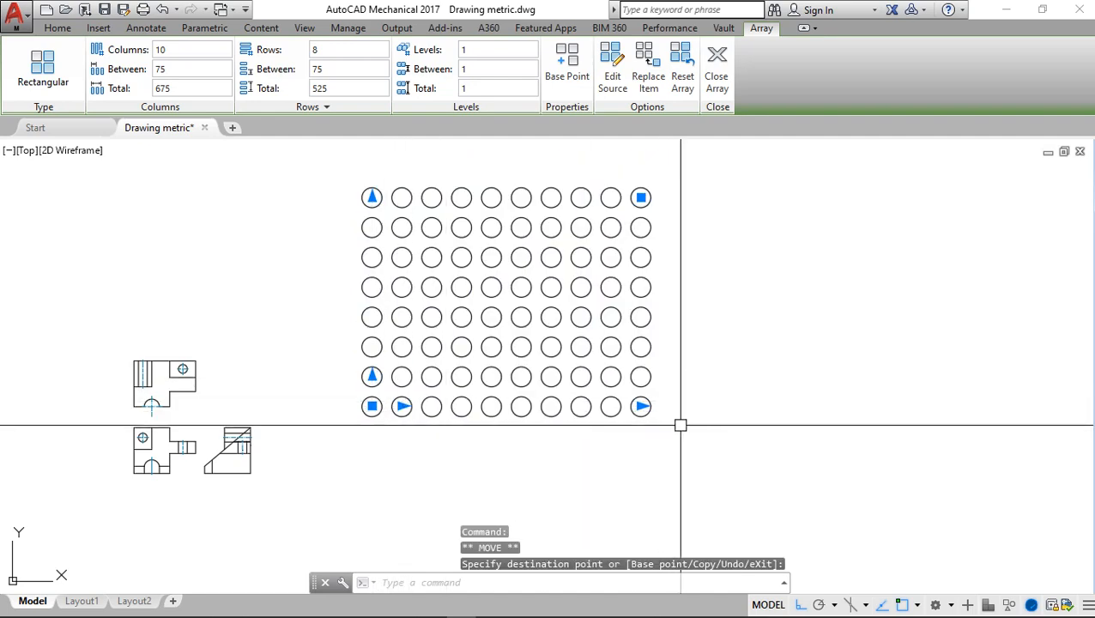
Use the column count grip to extend the array to 8 columns over the part views, and back to 9 columns on the opposite side
left_click(641, 406)
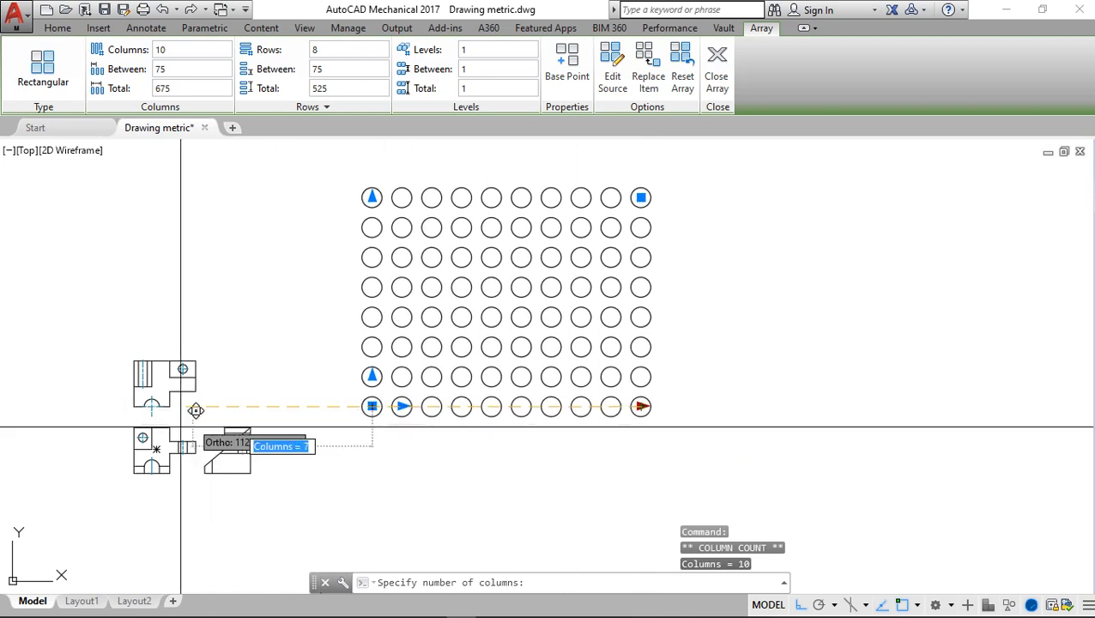
left_click(161, 408)
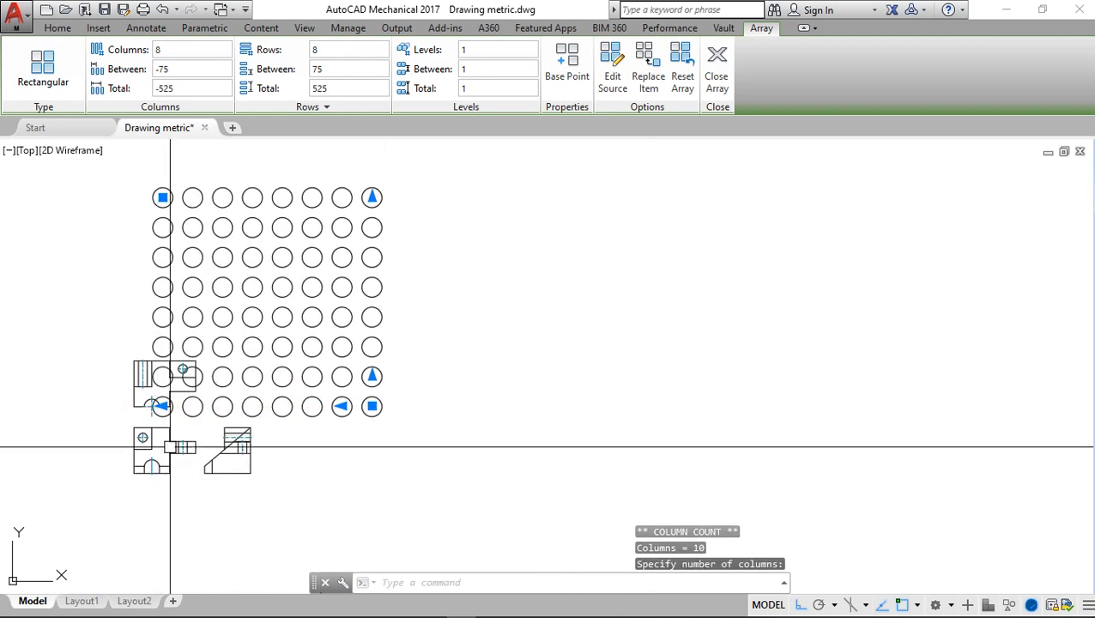
left_click(161, 406)
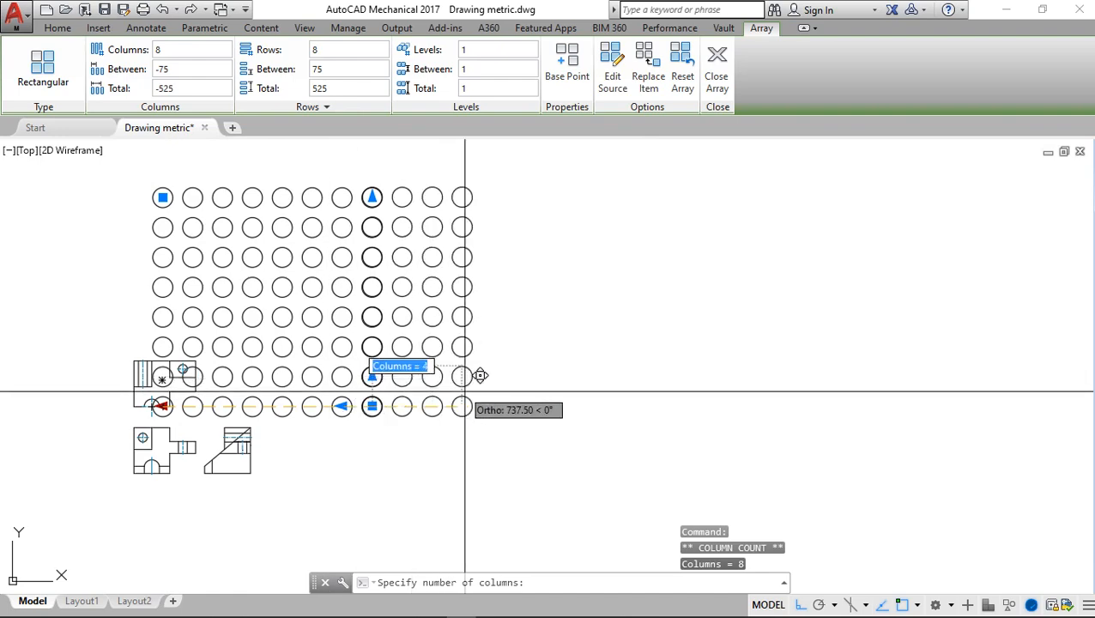
key("Escape")
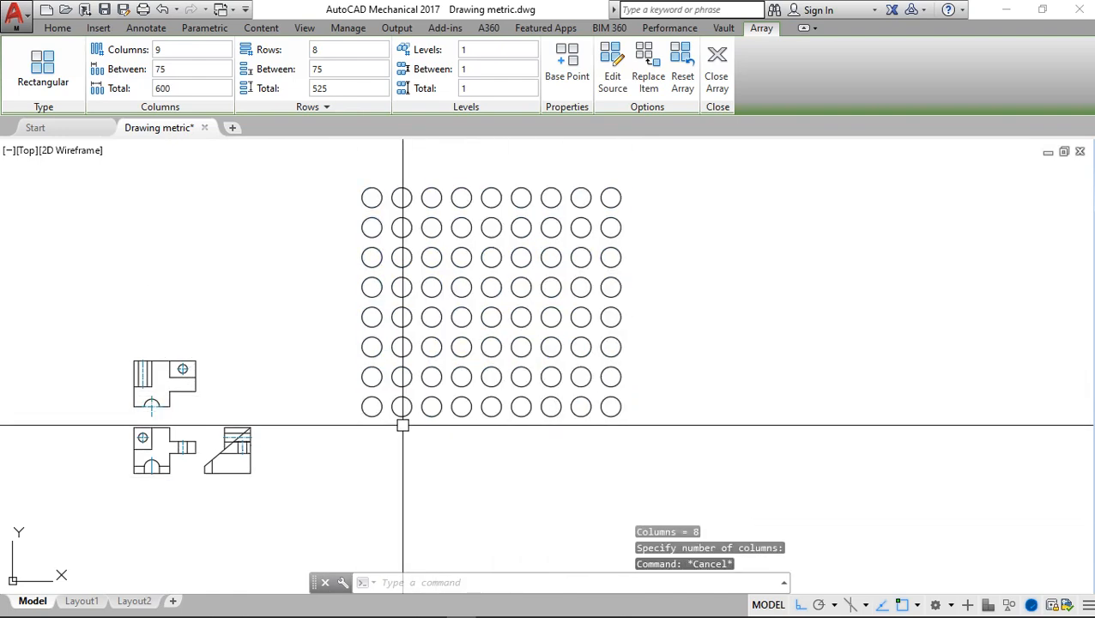
Try out a different row spacing and a different column spacing for the circle array with its spacing grips
left_click(371, 377)
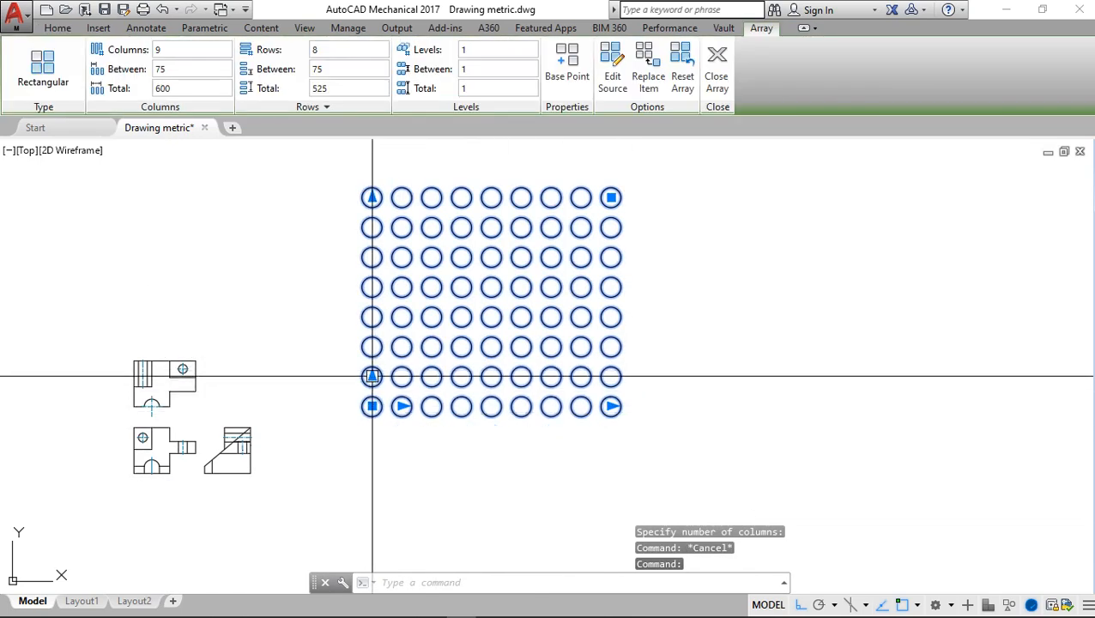
left_click(372, 376)
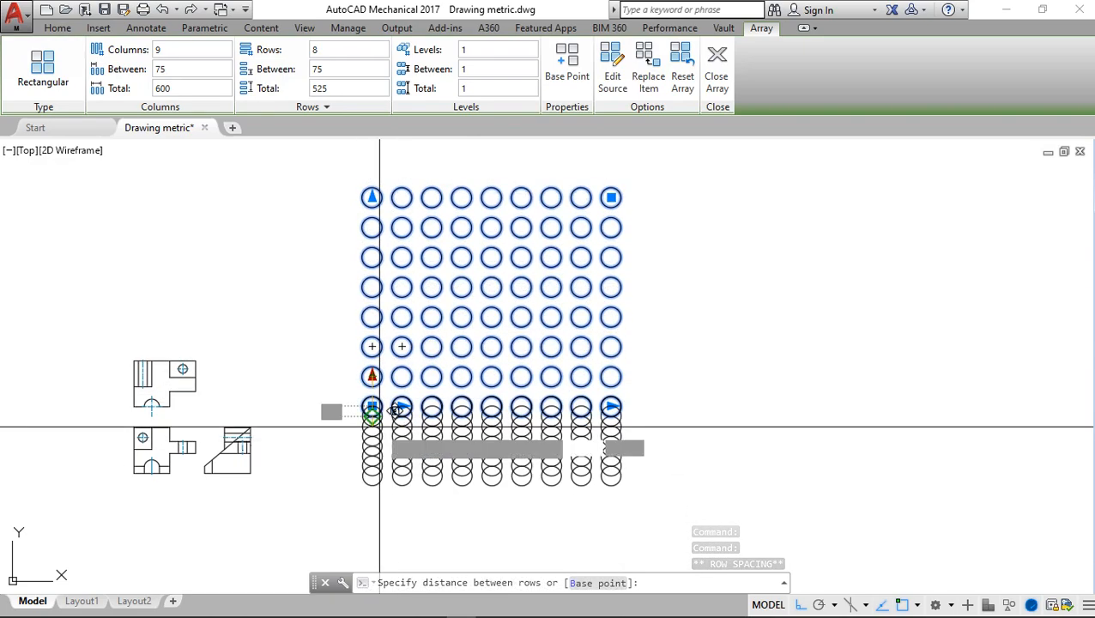
key("Escape")
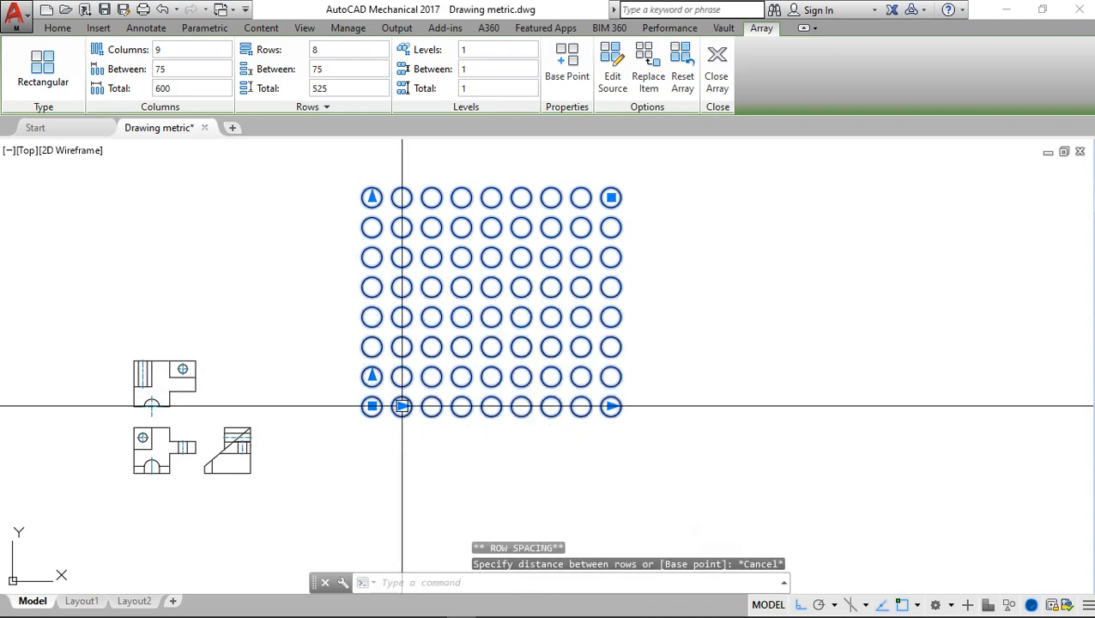
left_click(401, 405)
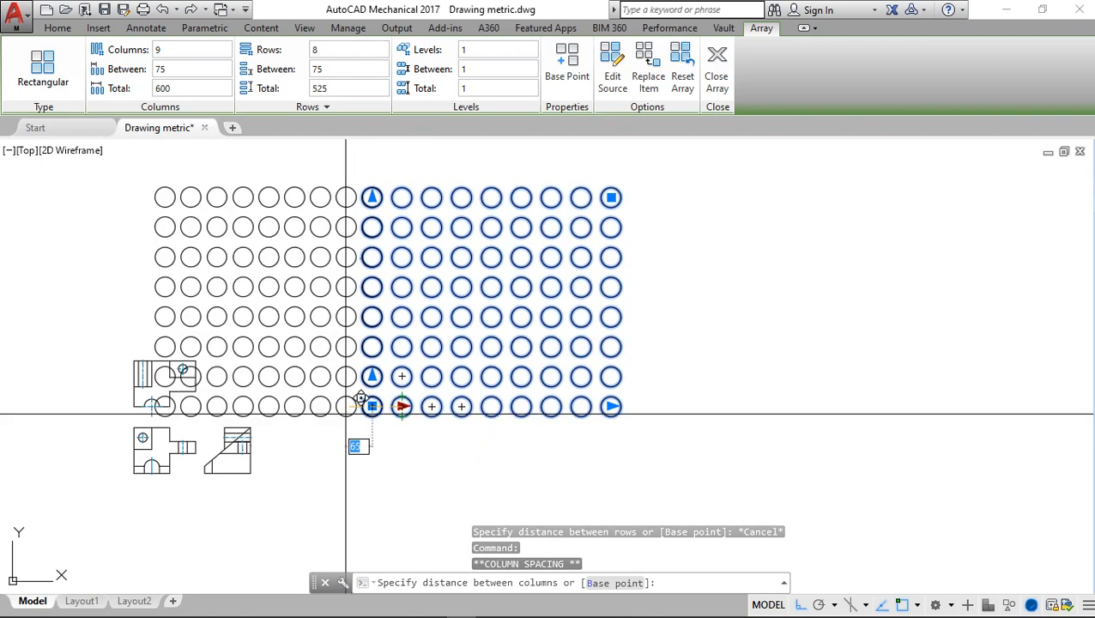
key("Escape")
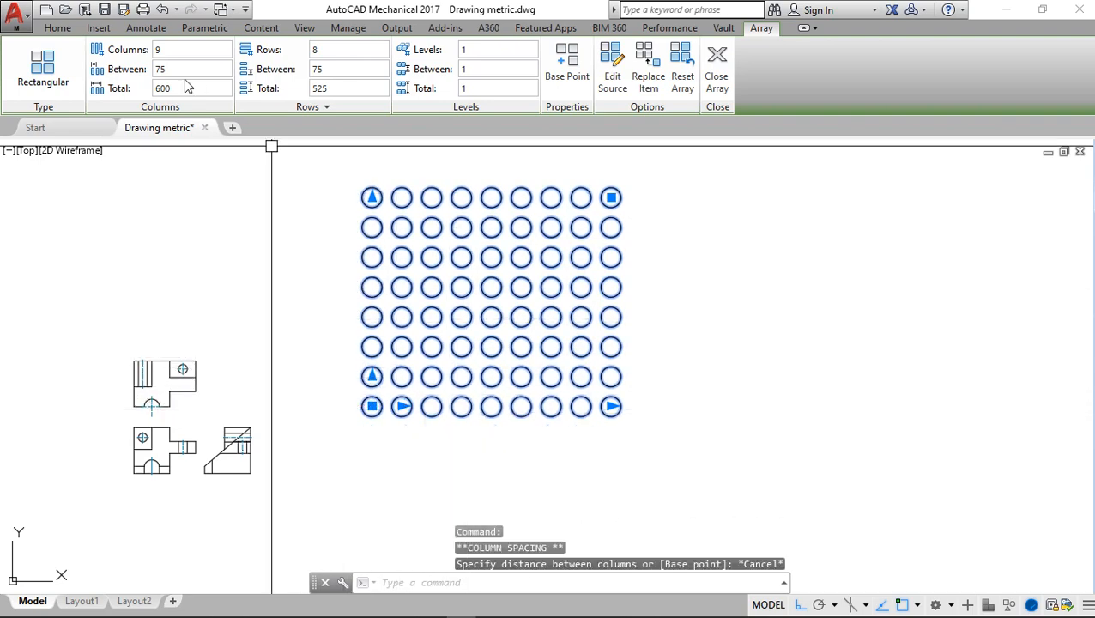
left_click(311, 293)
key("Escape")
key("Escape")
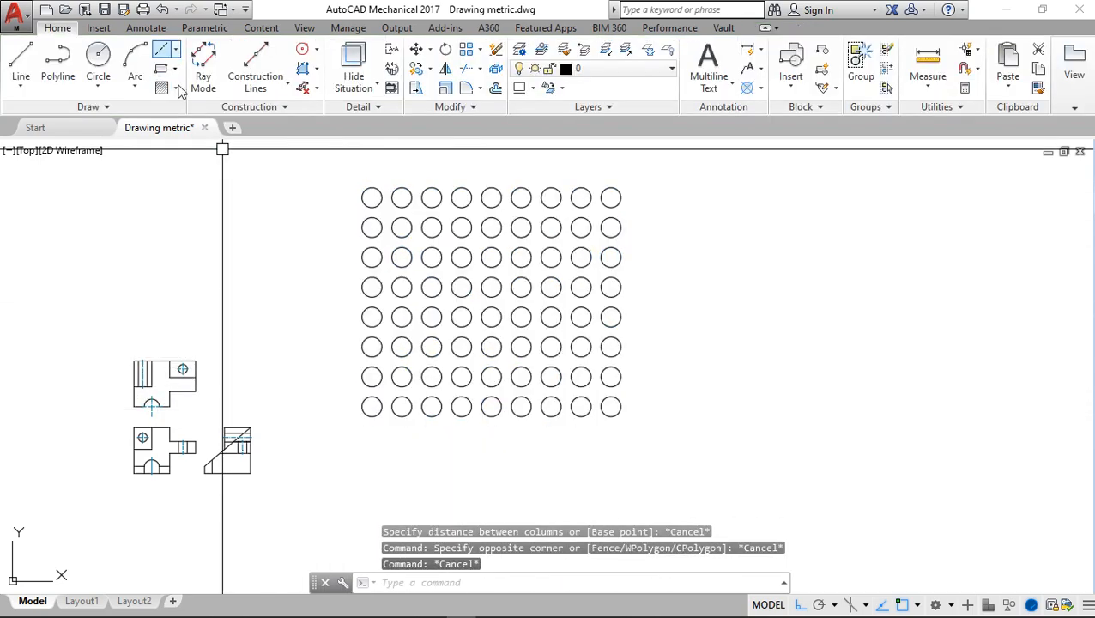
Set both the column spacing and the row spacing of the circle array to 50
left_click(411, 323)
left_click(185, 68)
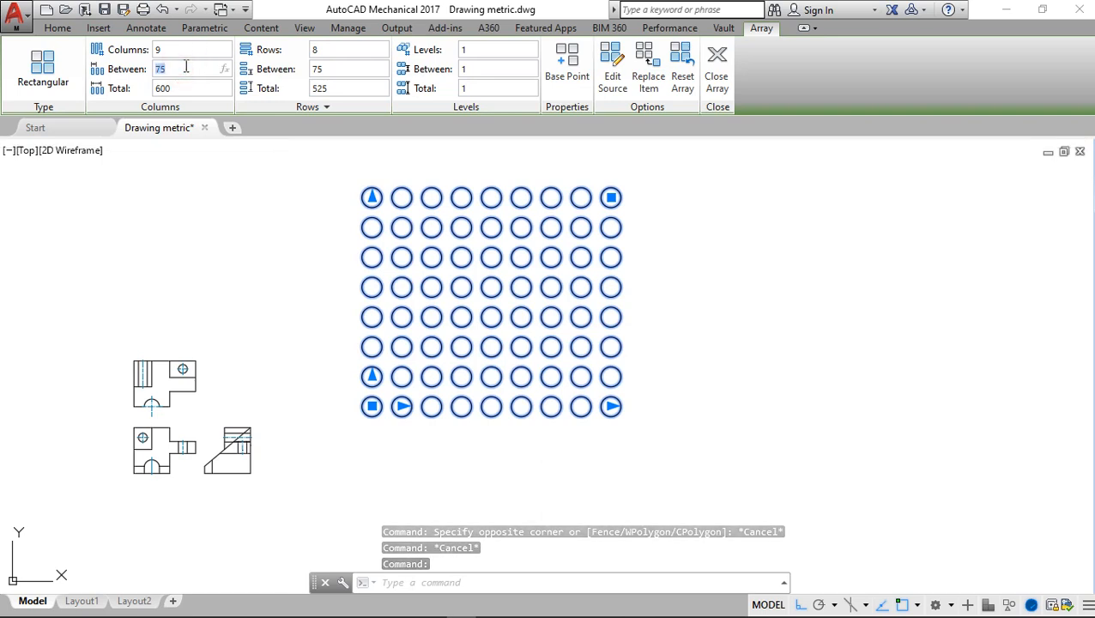
type("50")
key("Return")
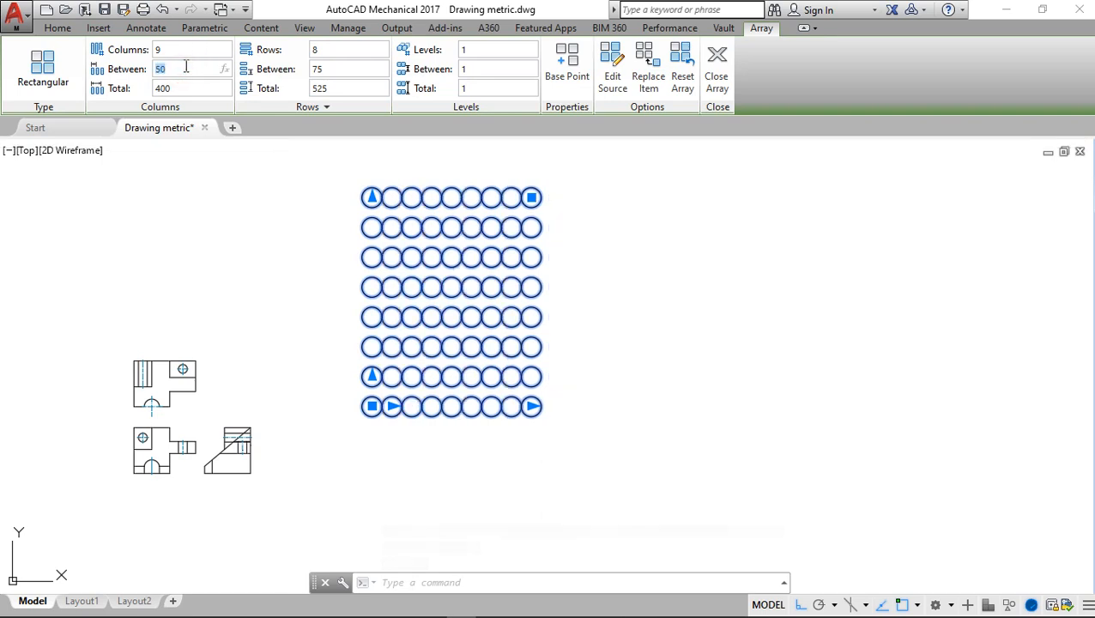
left_click(343, 69)
type("50")
key("Return")
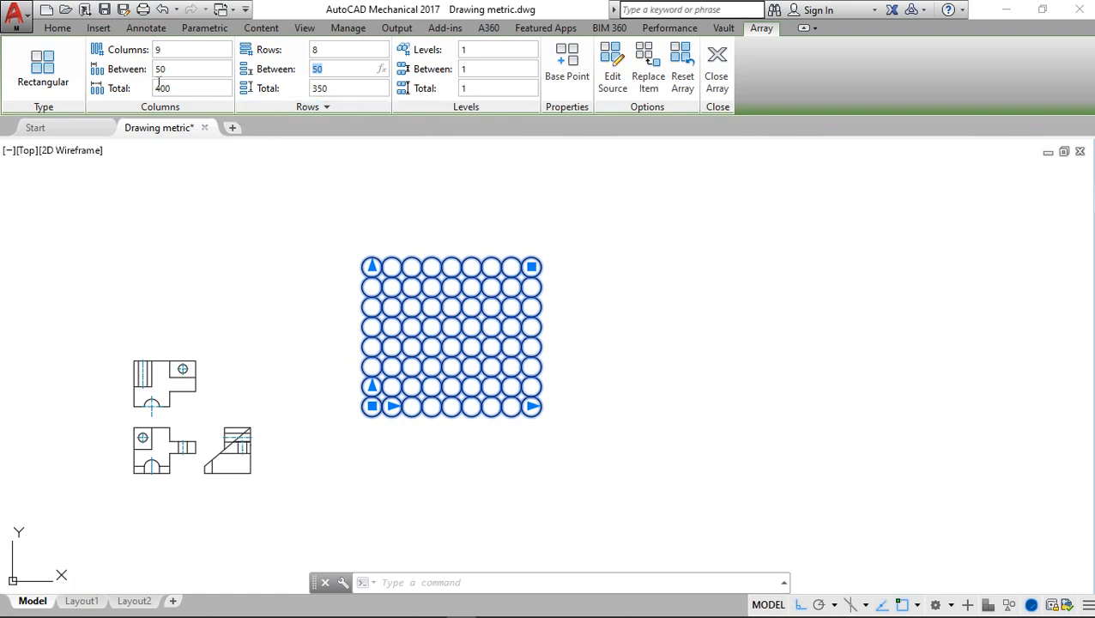
Examine the array's total column distance and total row distance, and deselect the array
left_click(185, 89)
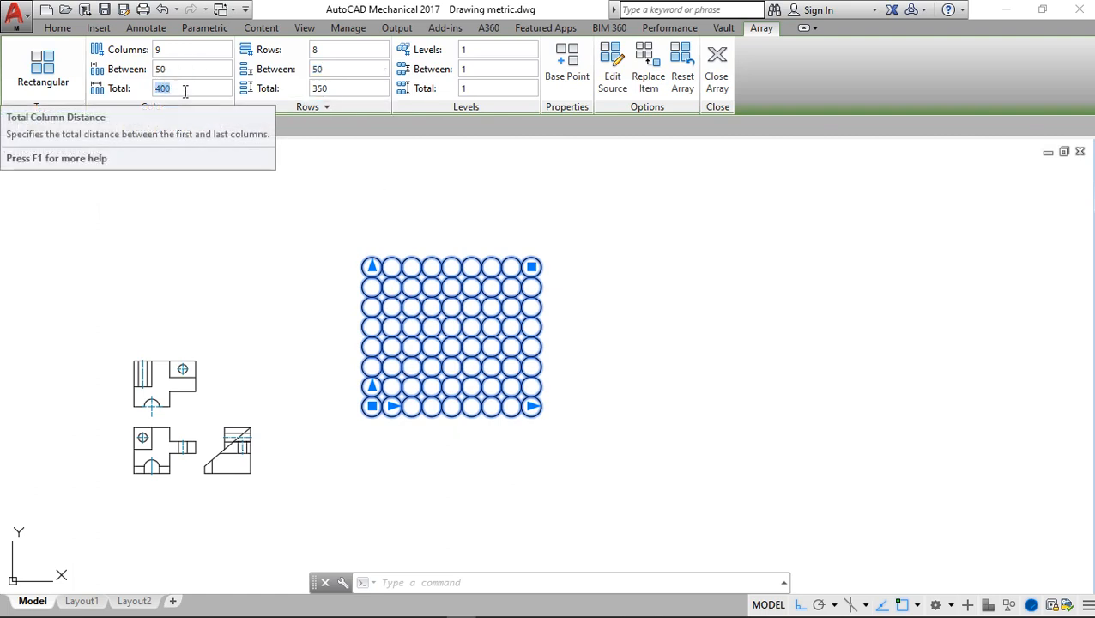
left_click(327, 89)
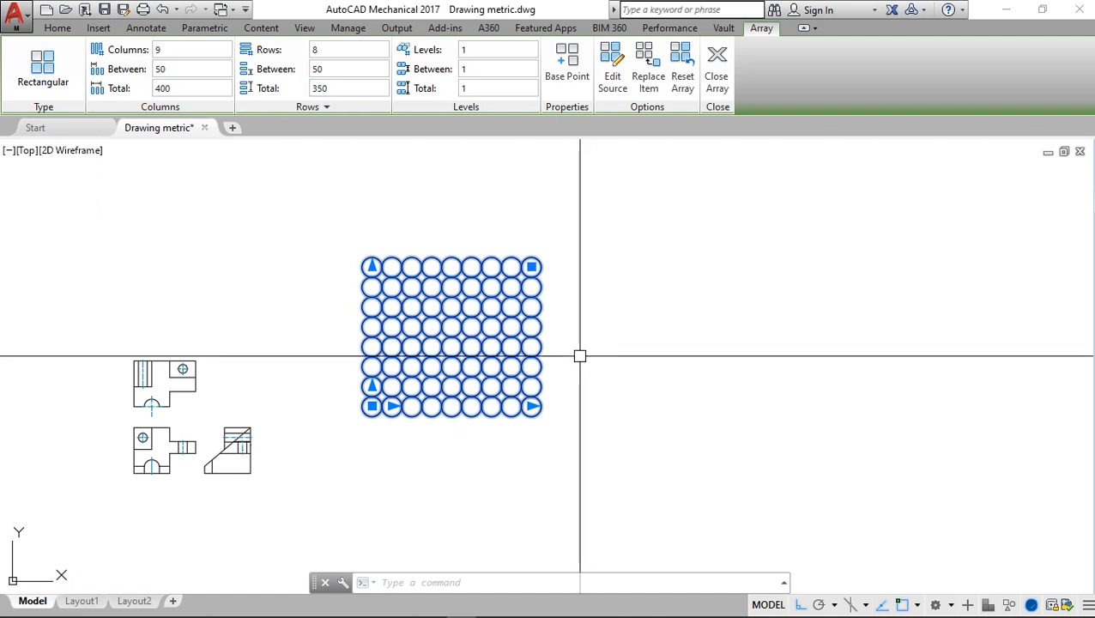
key("Escape")
Draw a large circle with a radius of about 137.5 in the empty area beside the circle array
middle_click_drag(608, 317, 544, 281)
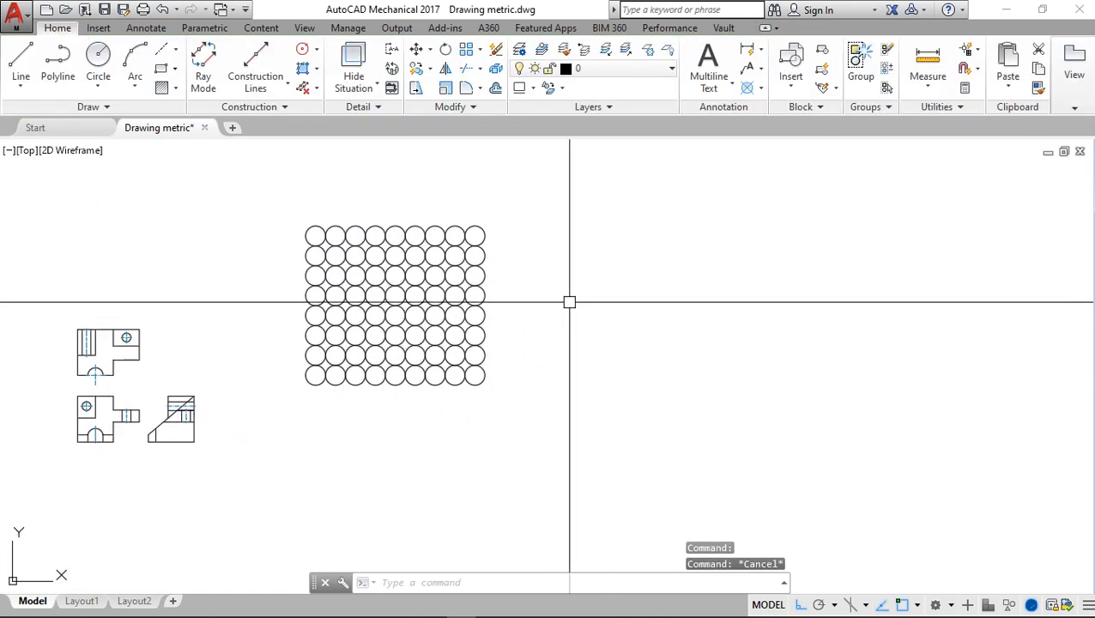
left_click(103, 75)
left_click(102, 57)
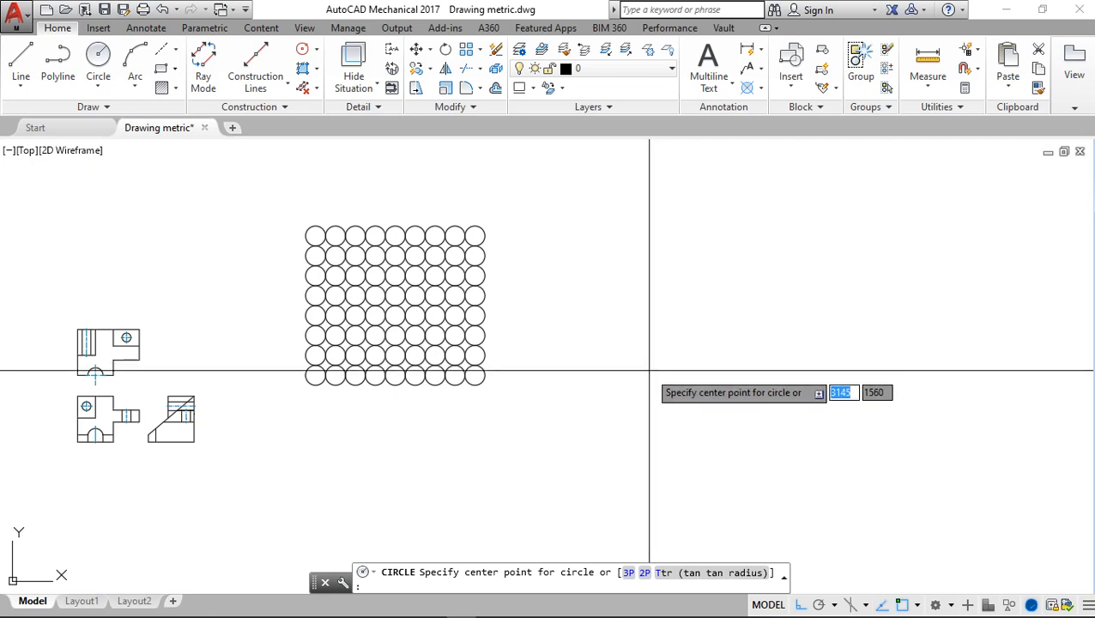
left_click(649, 369)
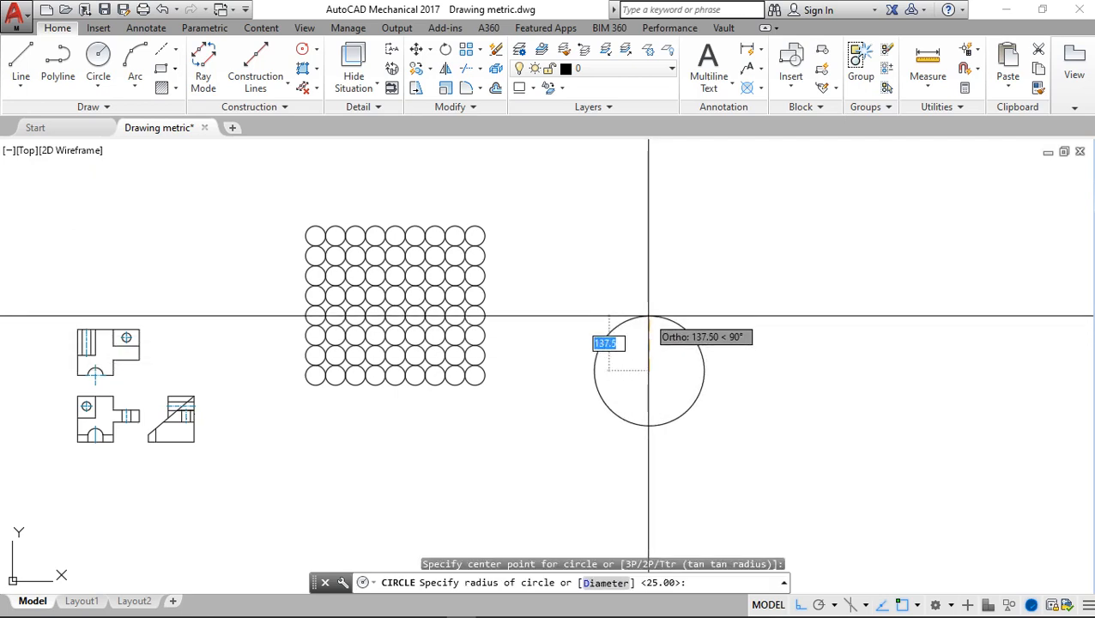
left_click(647, 317)
scroll(671, 341, "down", 1)
scroll(671, 342, "up", 3)
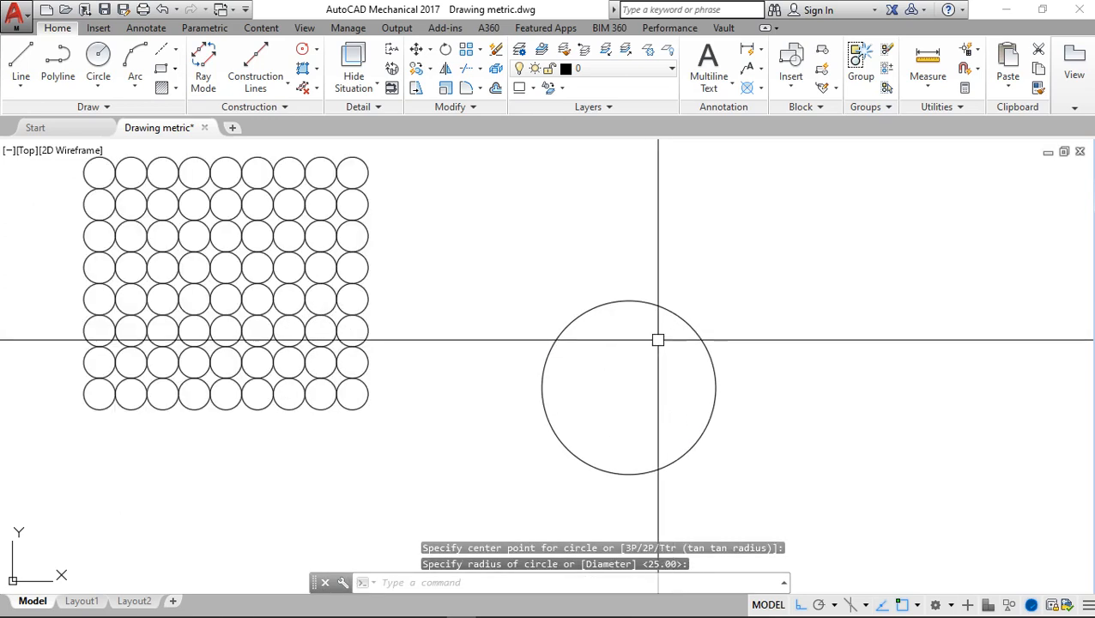
Draw a small circle of radius 25 centred on the uppermost point of the large circle
left_click(91, 58)
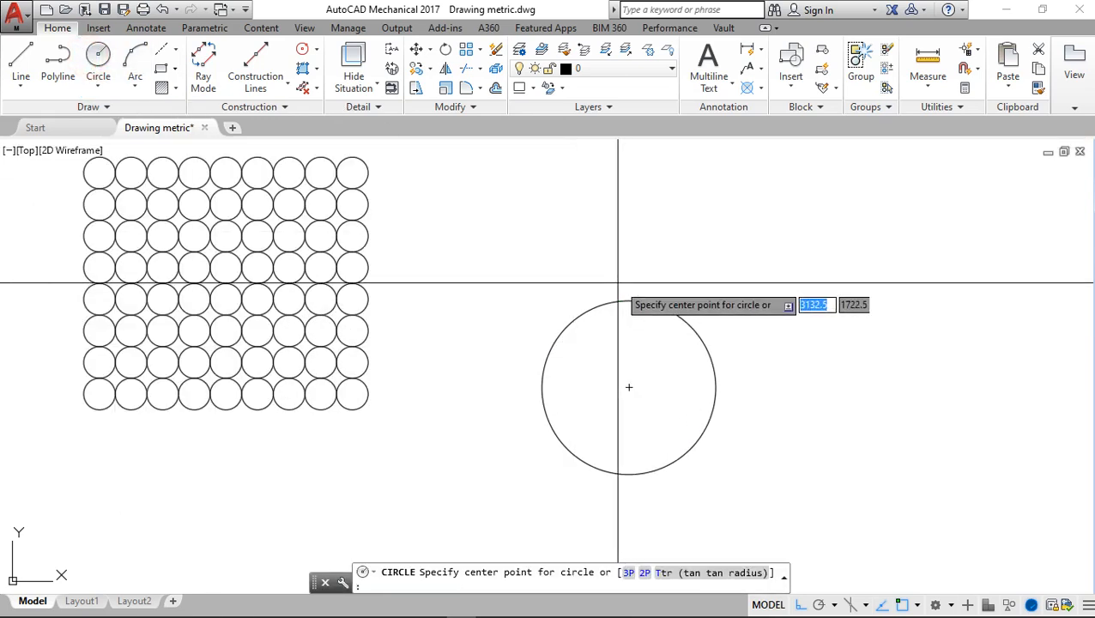
left_click(629, 301)
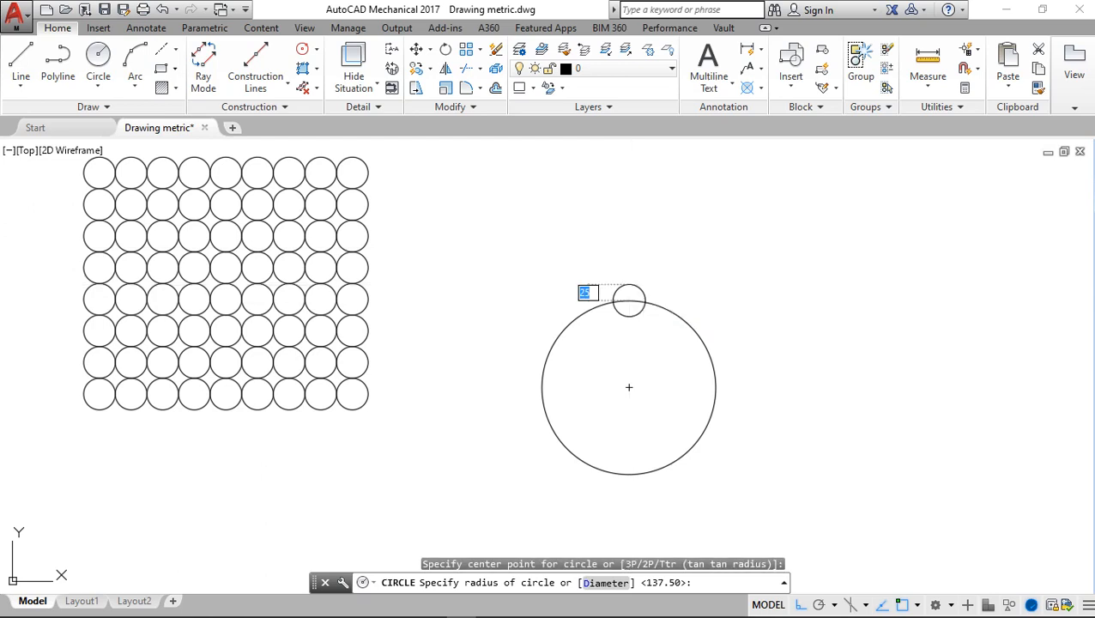
key("Escape")
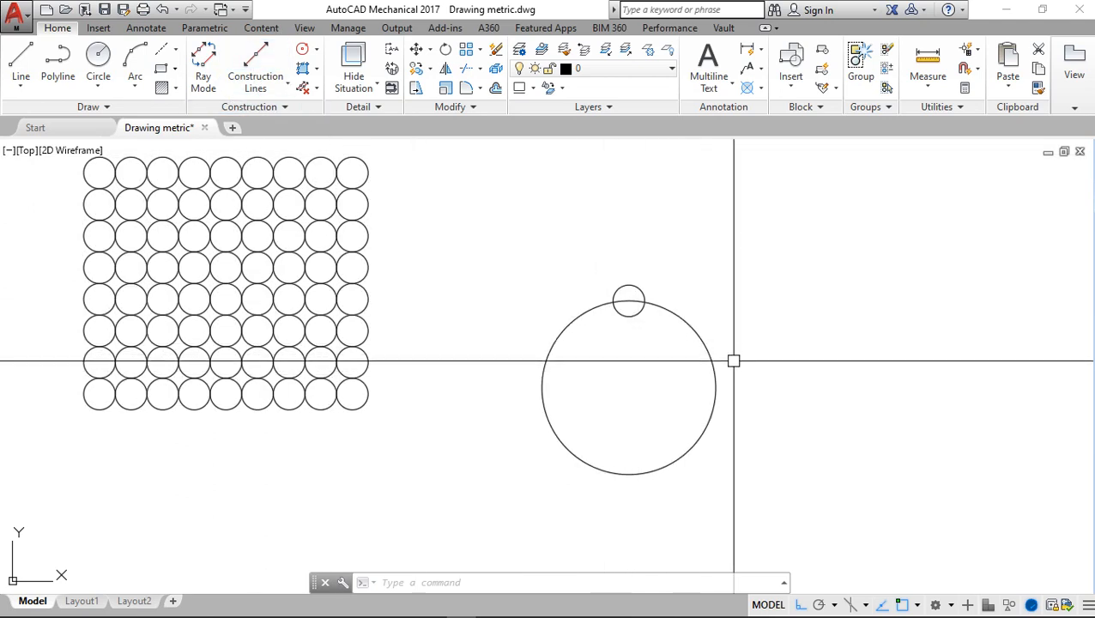
Create a polar array of the small circle around the large circle's centre, with 6 items over 360 degrees
middle_click_drag(721, 348, 666, 310)
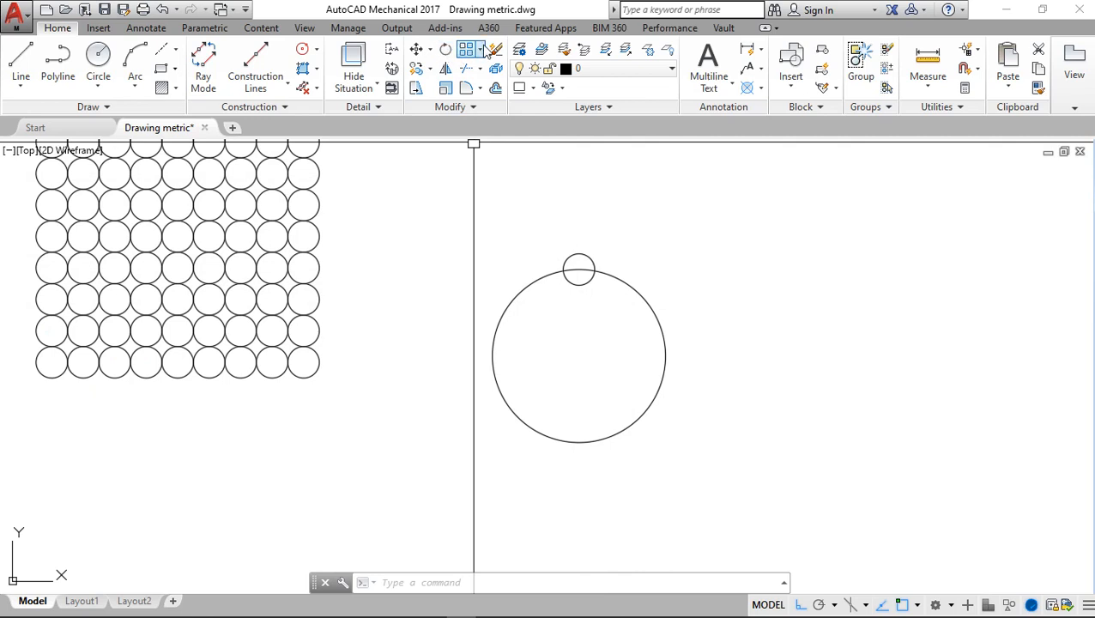
left_click(482, 50)
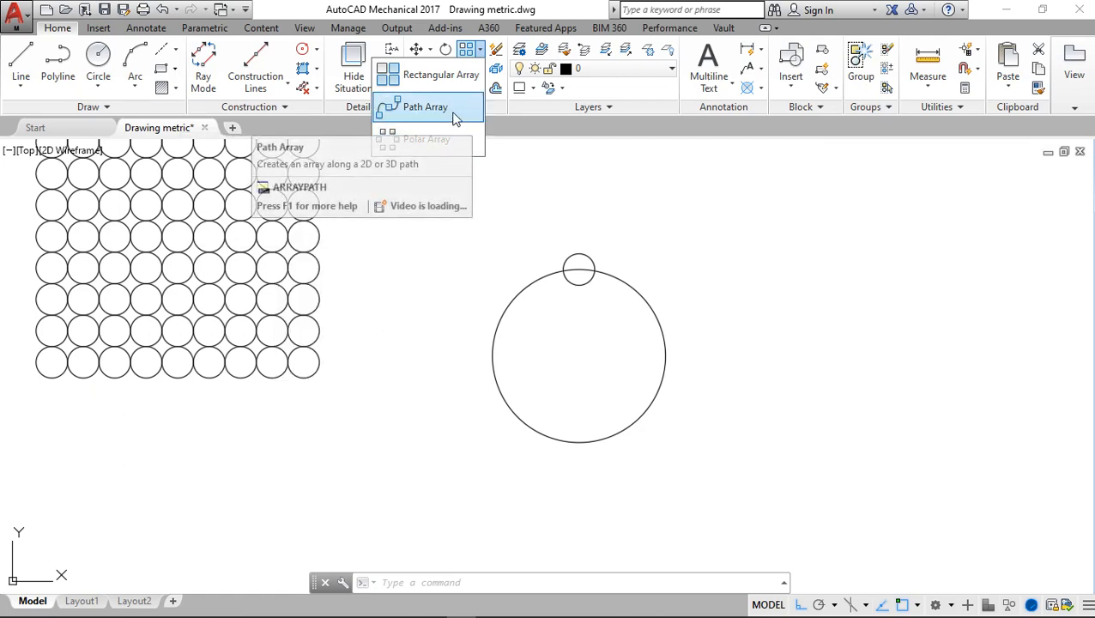
left_click(456, 139)
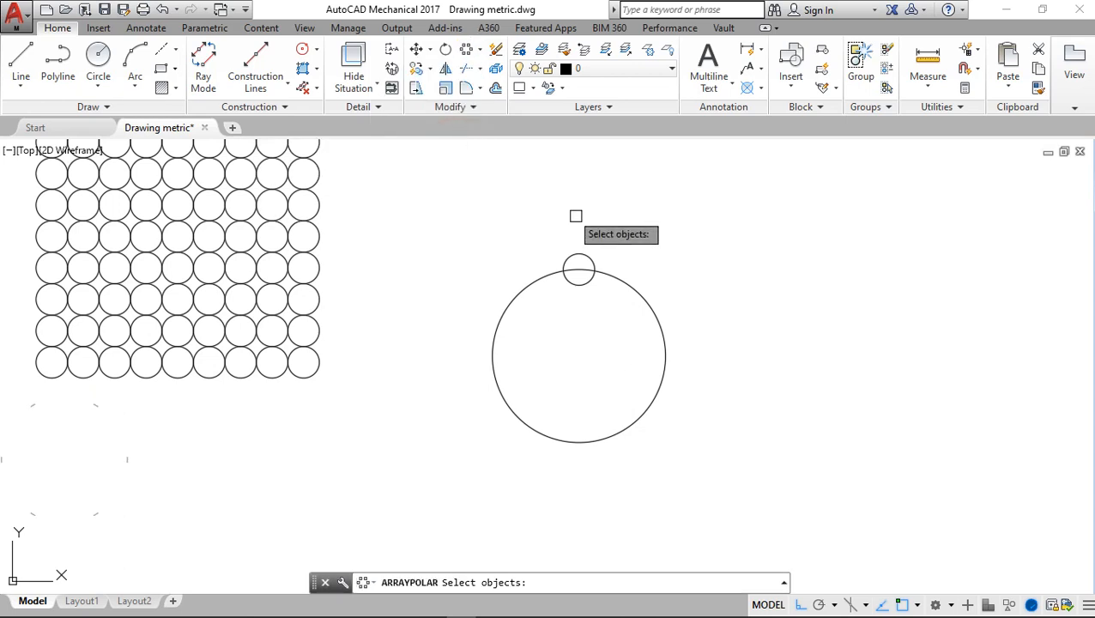
left_click(589, 256)
key("Return")
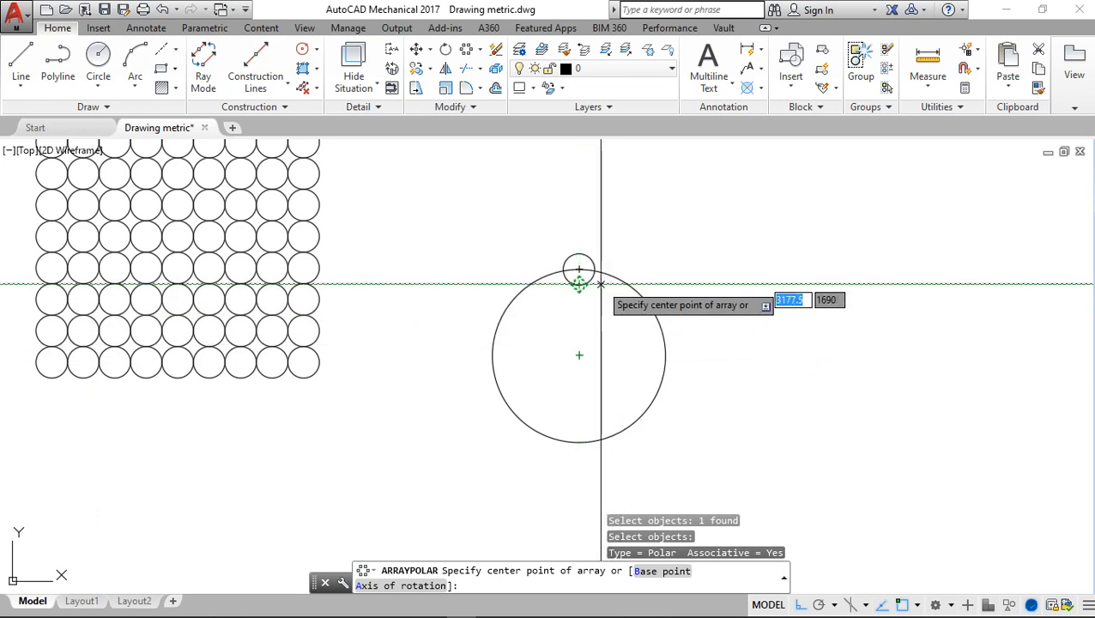
left_click(579, 354)
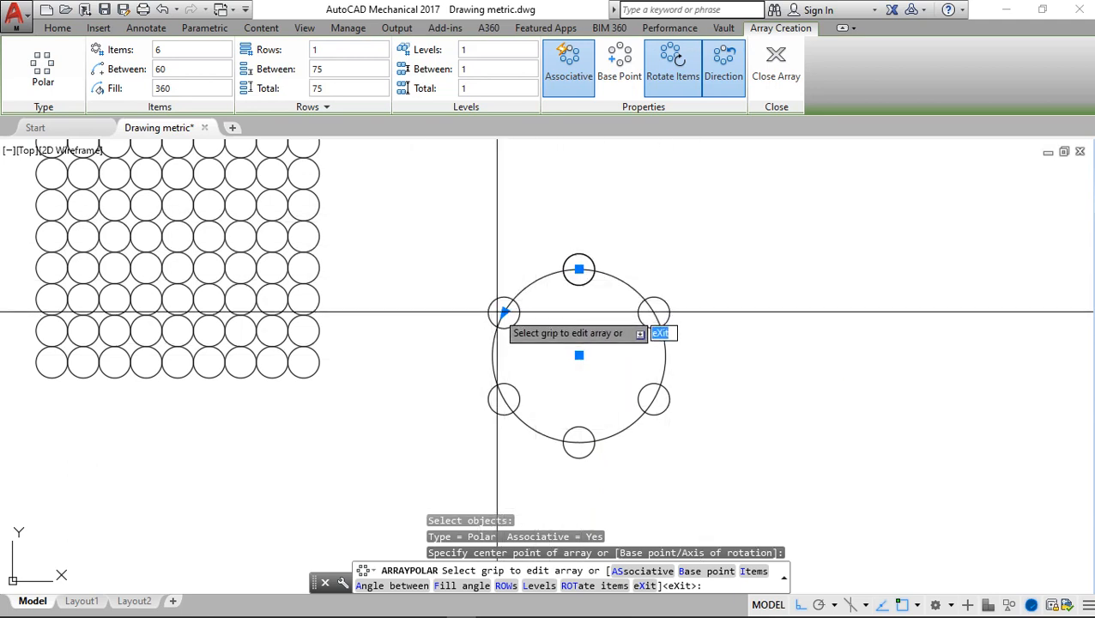
key("Escape")
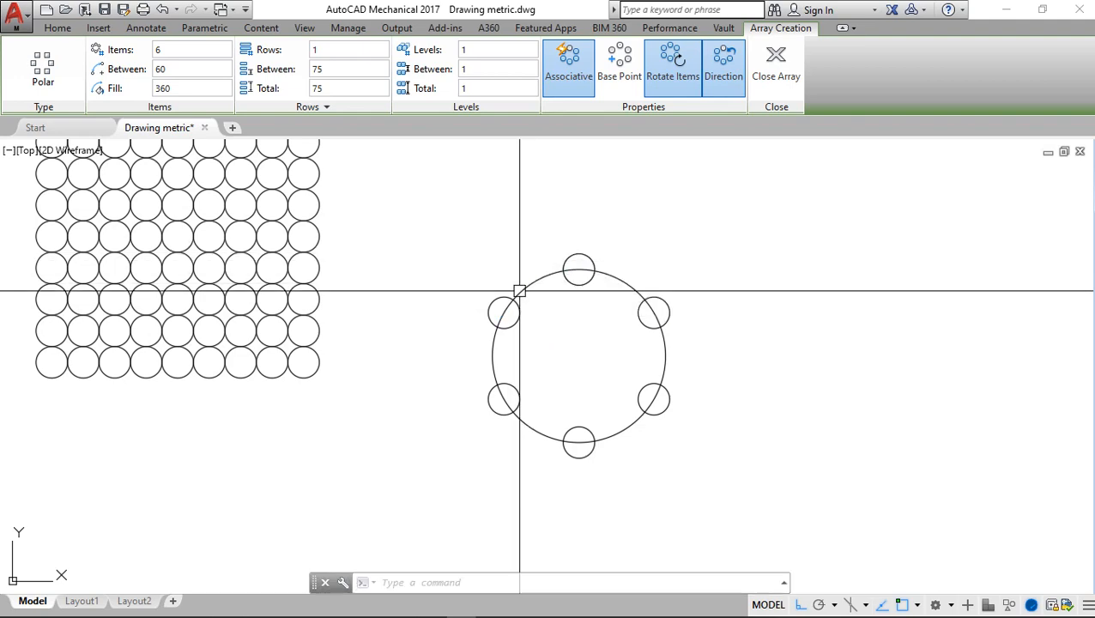
Try an item count of 15 for the polar array of small circles, and change it to 8
left_click(578, 273)
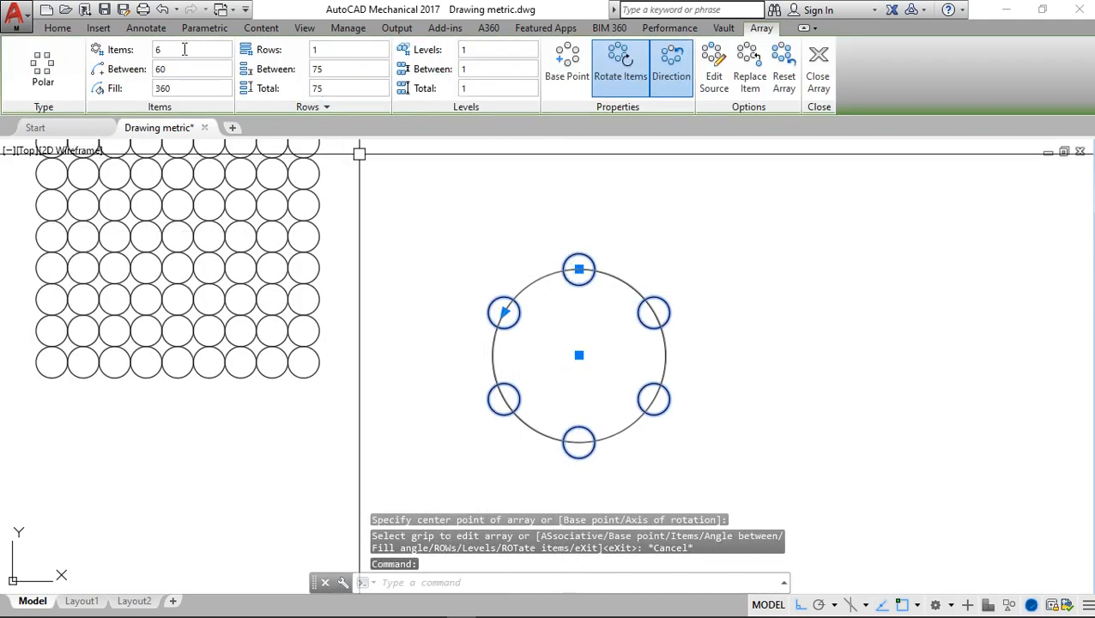
left_click(191, 51)
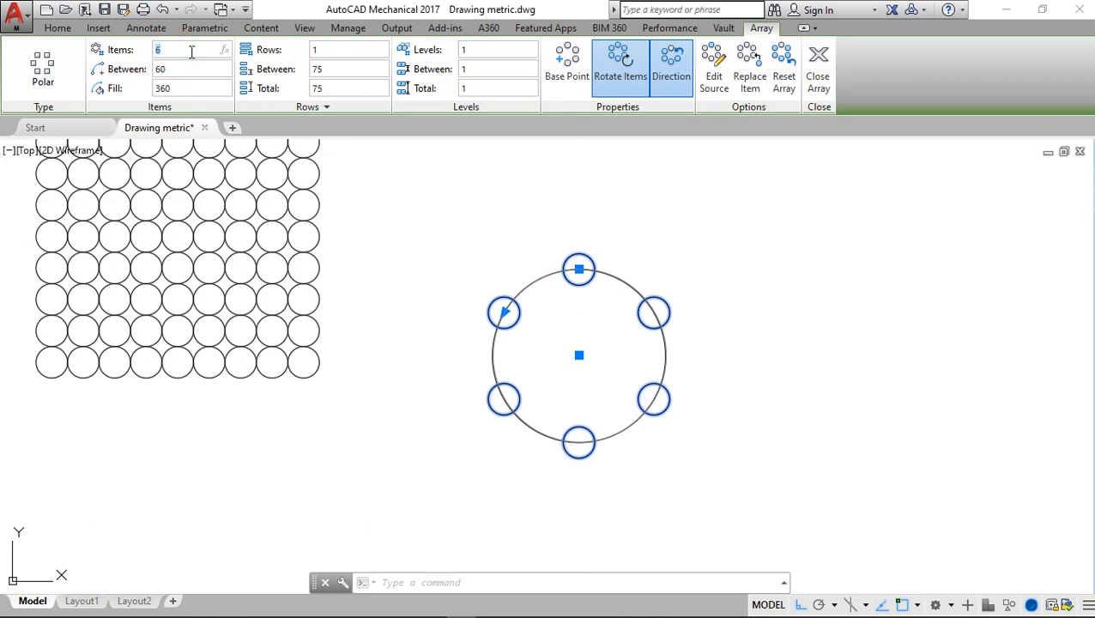
type("15")
key("Return")
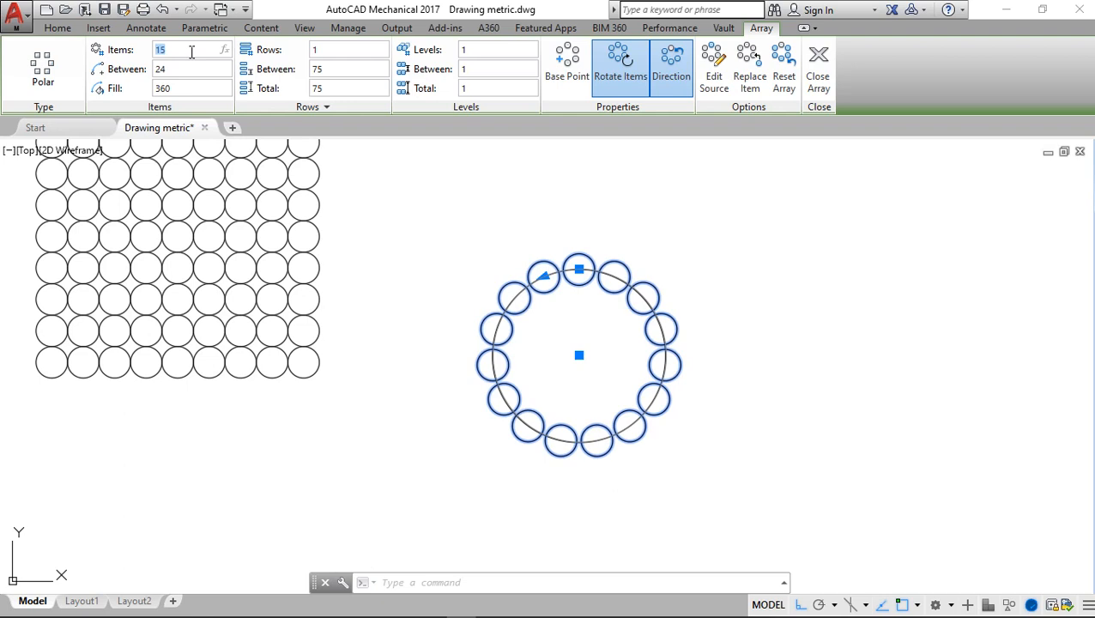
double_click(191, 53)
key("Return")
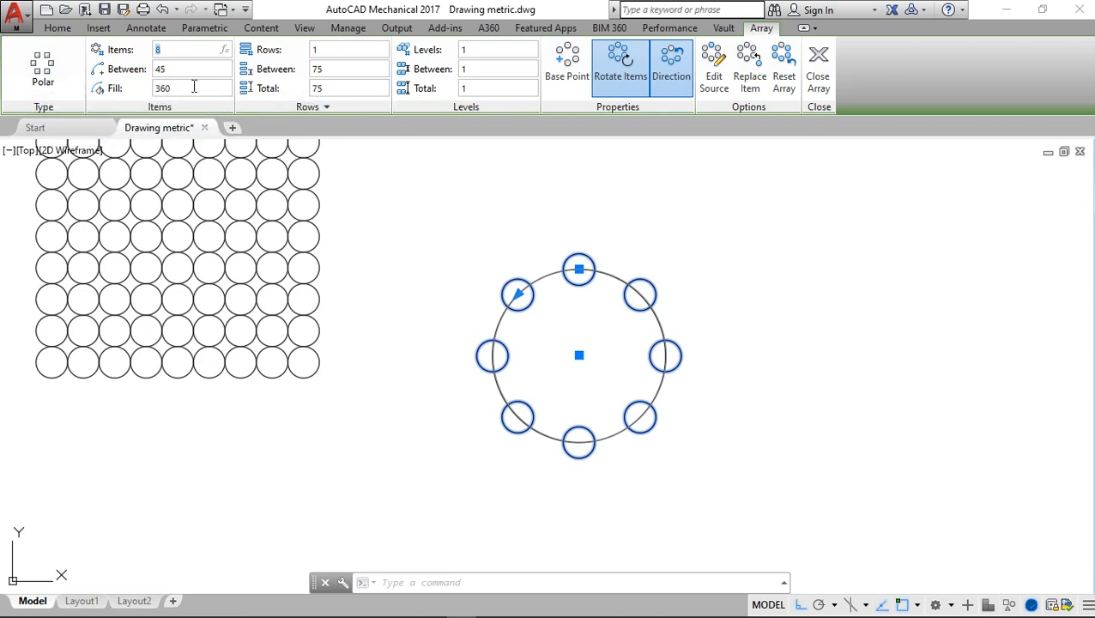
Try a fill angle of 120 degrees for the polar array, and change it to 180 degrees
left_click(194, 87)
key("Return")
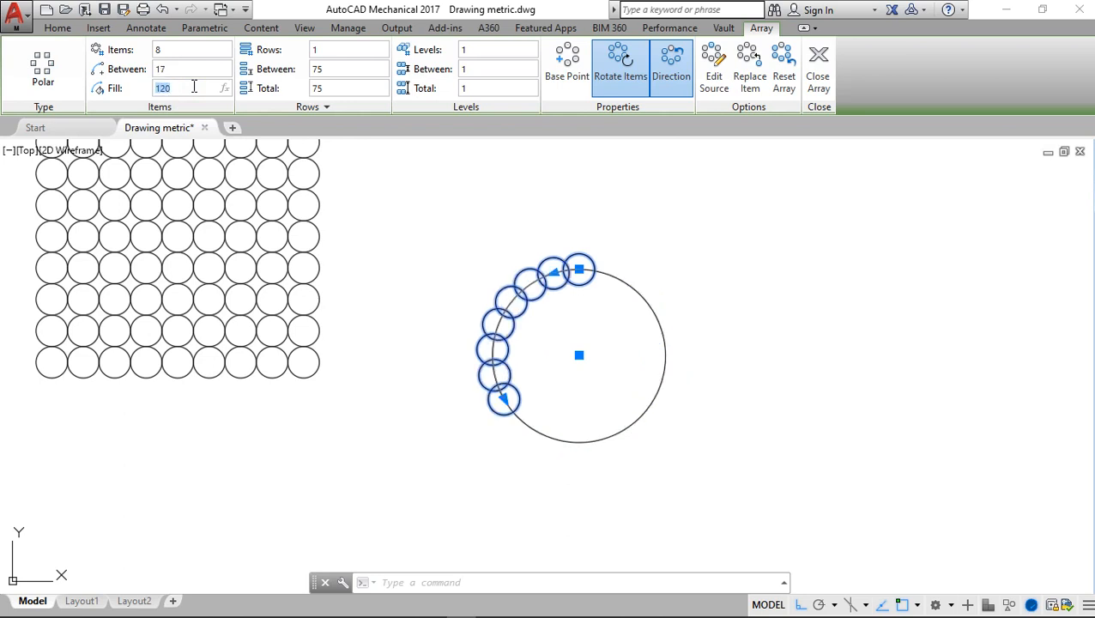
double_click(194, 87)
type("180")
key("Return")
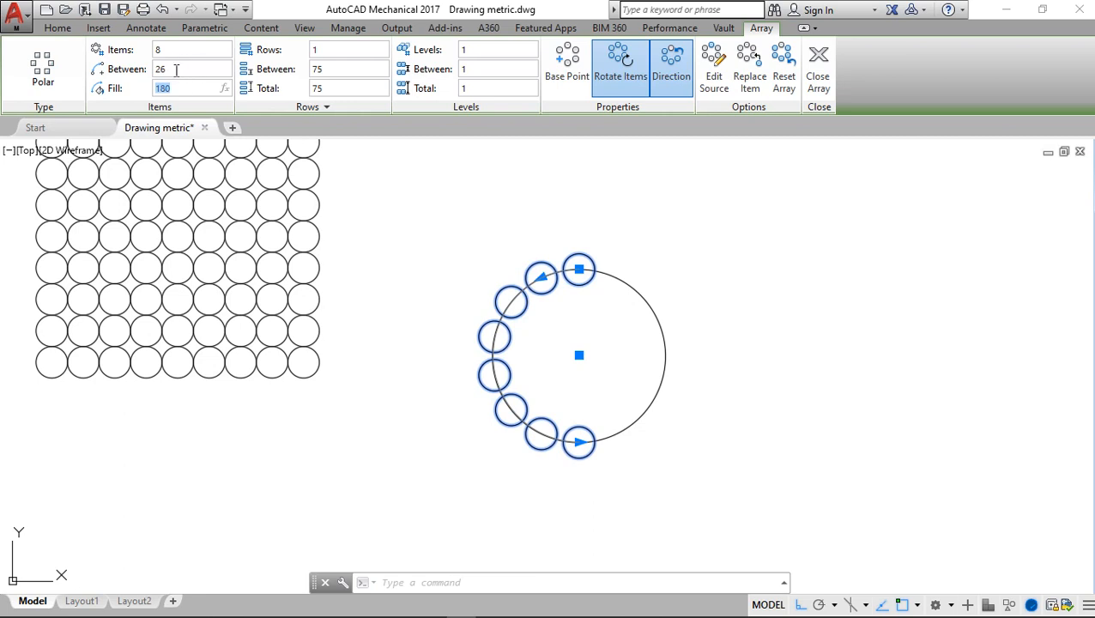
double_click(176, 70)
left_click(184, 48)
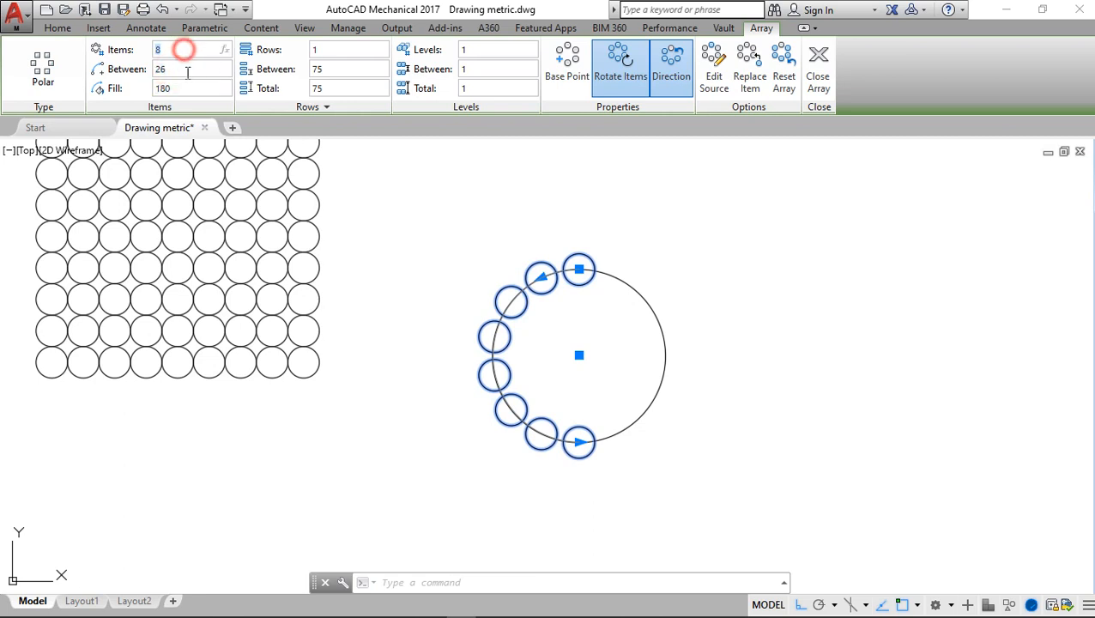
double_click(181, 87)
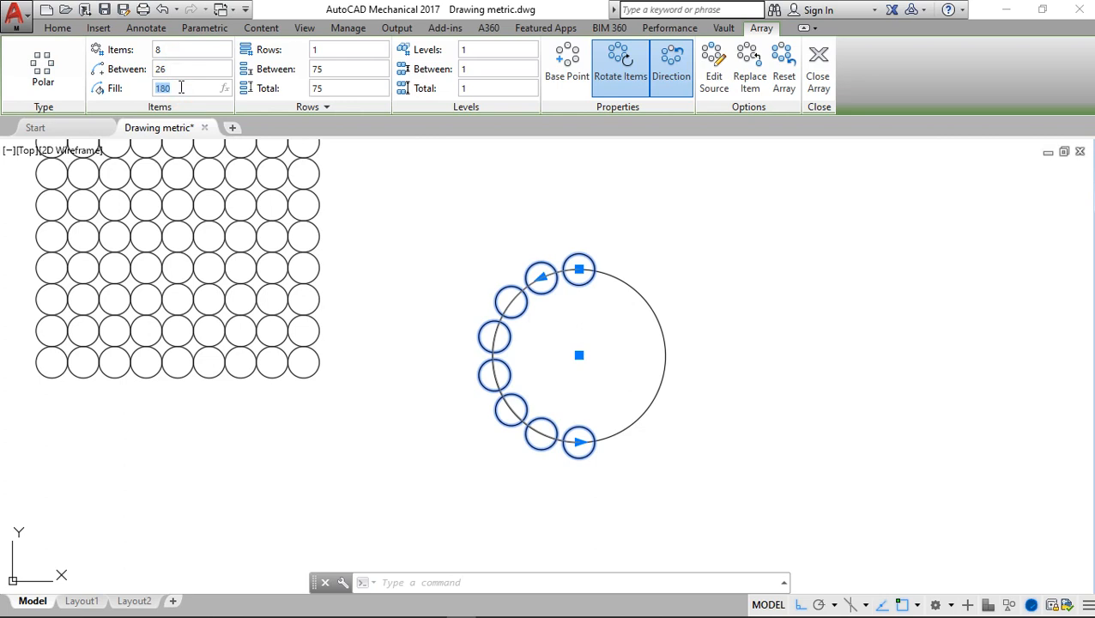
Set the polar array's row count to 2 and deselect the array
double_click(335, 53)
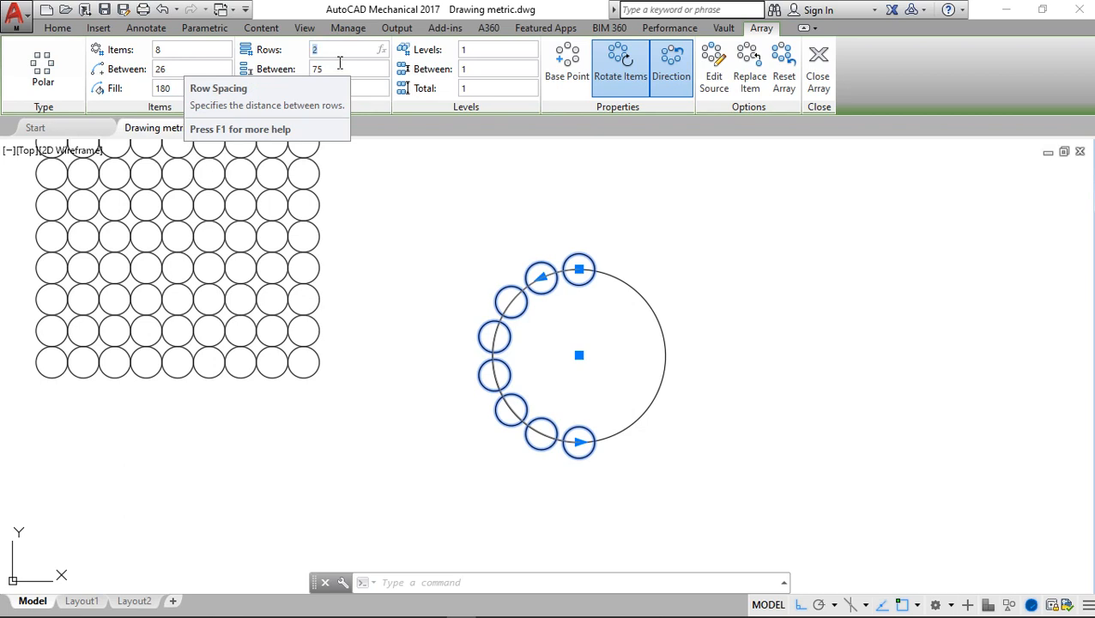
key("Return")
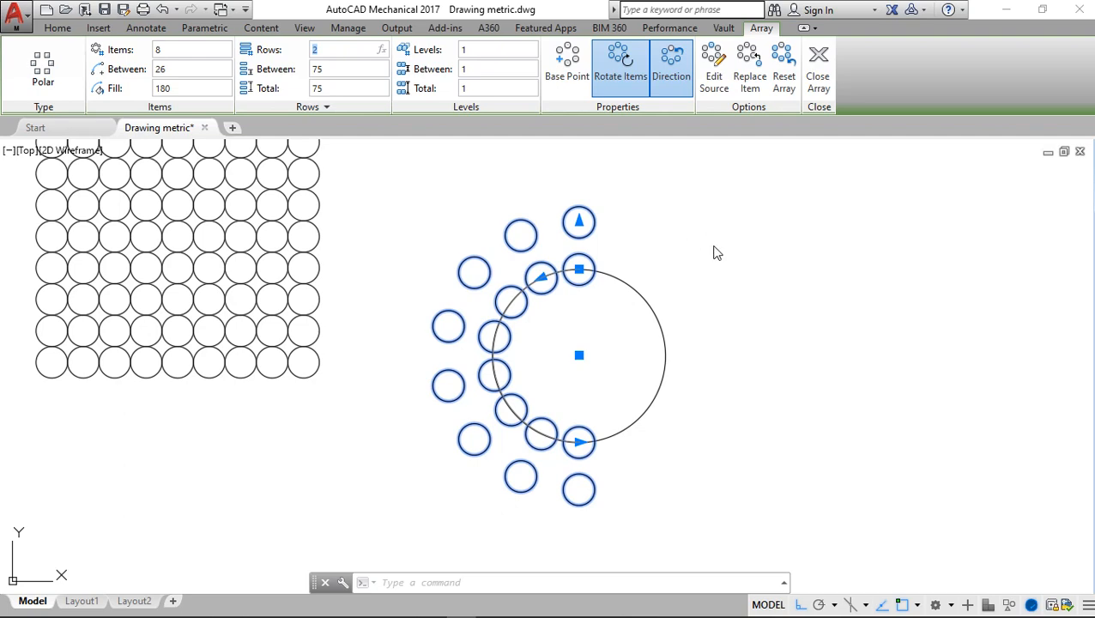
left_click(751, 303)
scroll(751, 303, "up", 3)
scroll(751, 303, "down", 5)
key("Escape")
key("Escape")
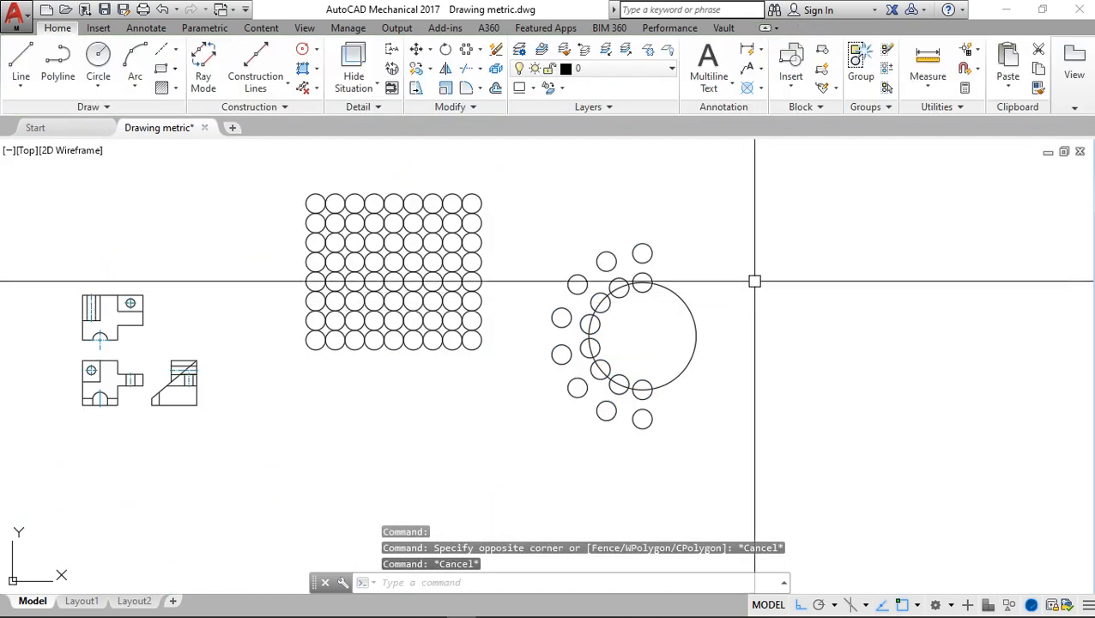
Undo the polar array and the small circle so that only the large circle remains beside the rectangular array
left_click(755, 281)
left_click(602, 421)
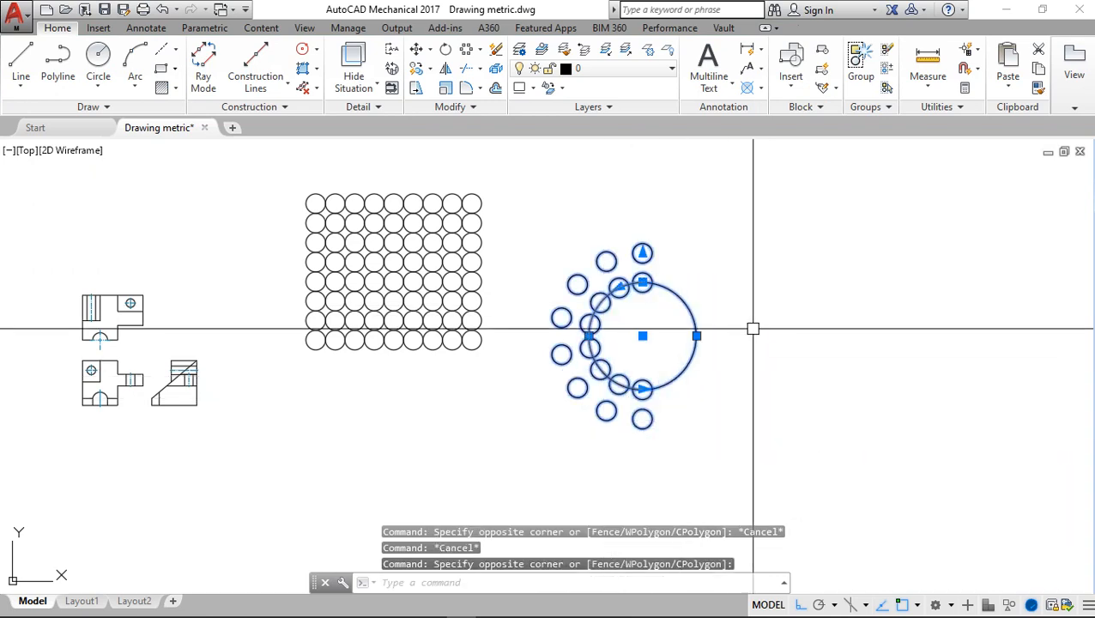
left_click(783, 321)
key("Escape")
key("Escape")
key("ctrl+z")
key("ctrl+z")
key("ctrl+z")
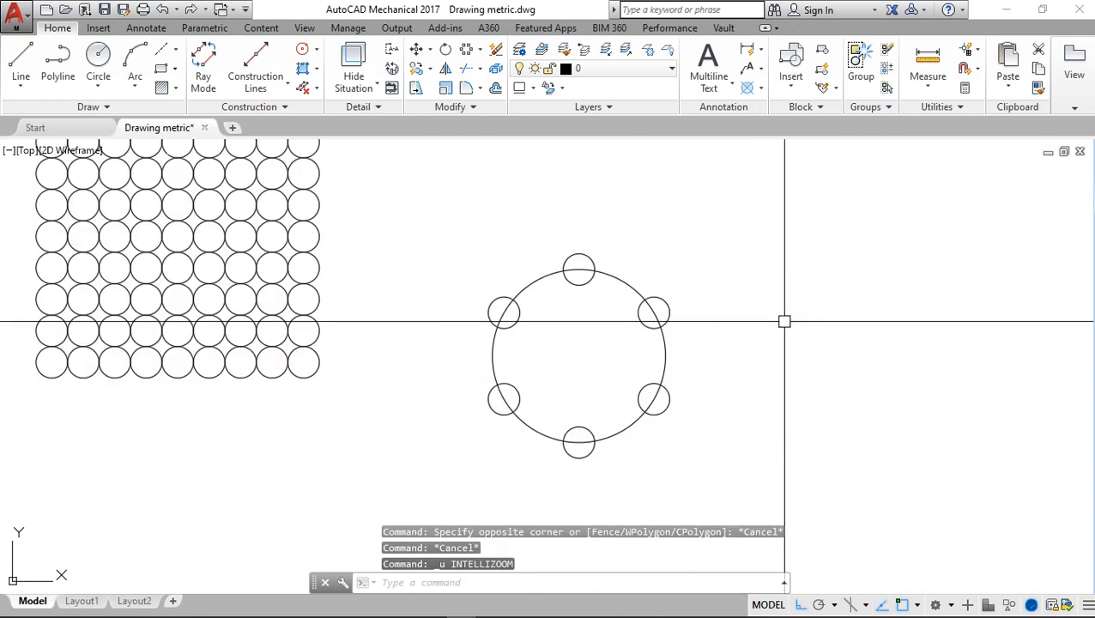
key("ctrl+z")
key("ctrl+z")
key("ctrl+z")
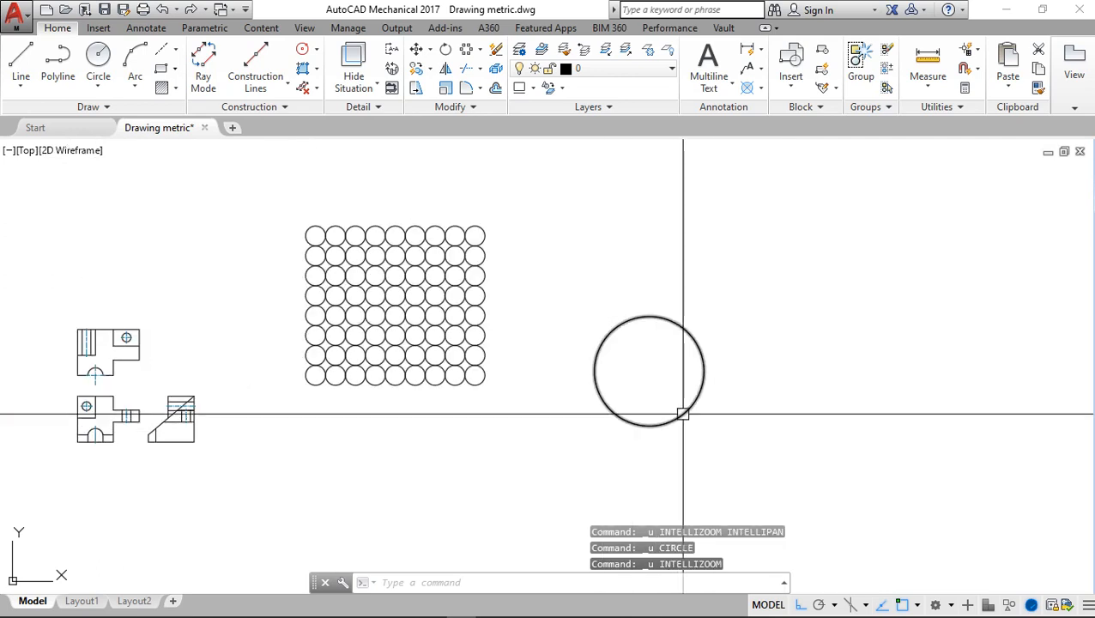
Draw a small square by two opposite corners, roughly centred on the uppermost point of the large circle
left_click(682, 410)
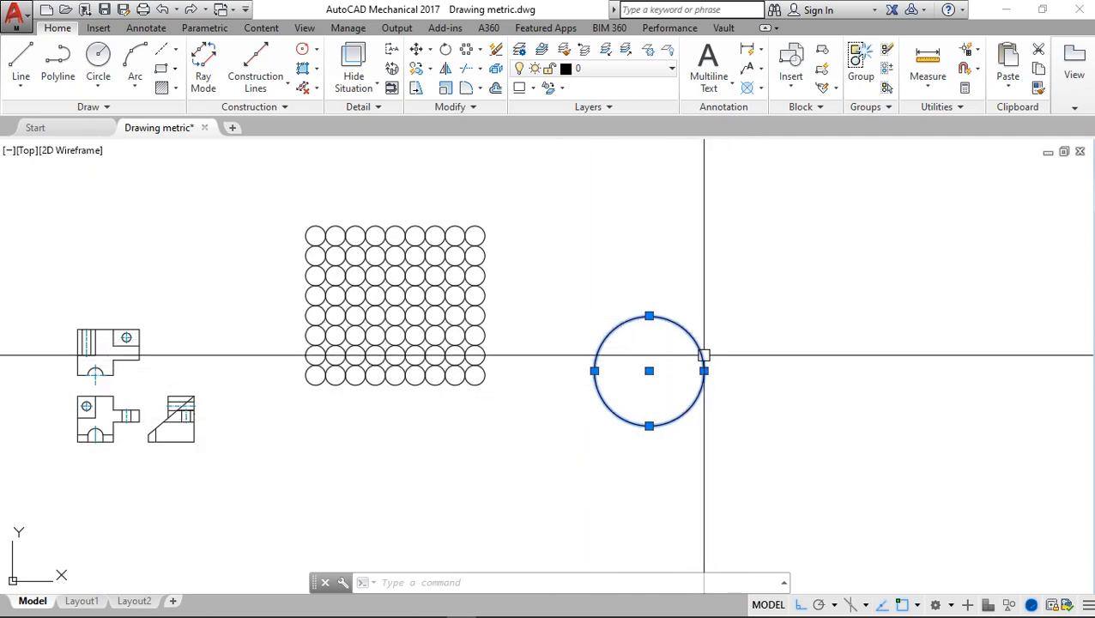
scroll(709, 361, "up", 4)
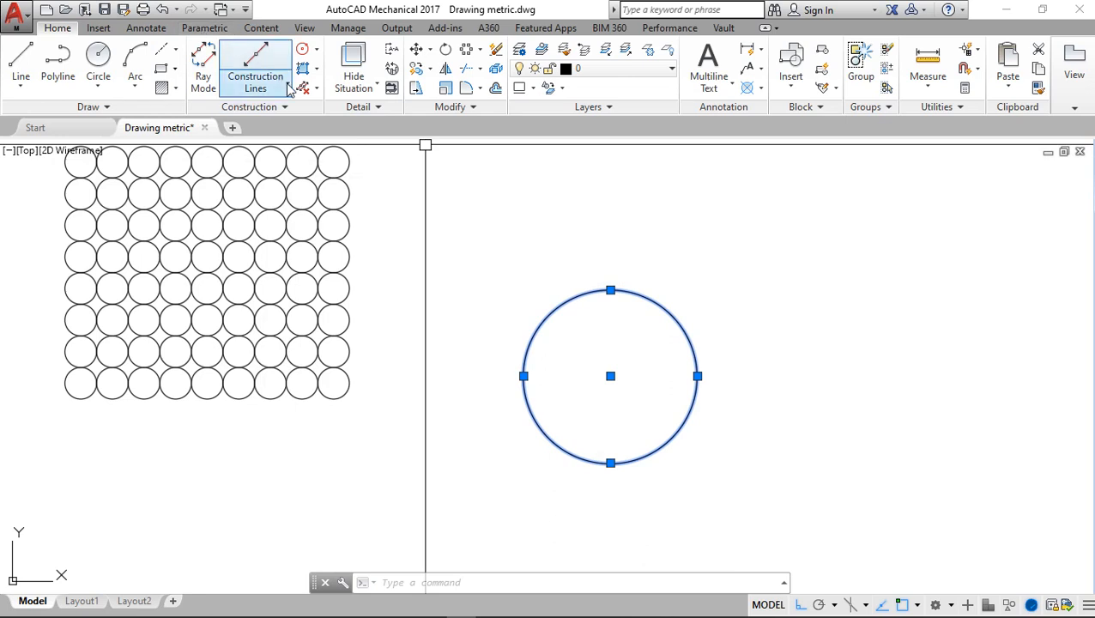
left_click(96, 55)
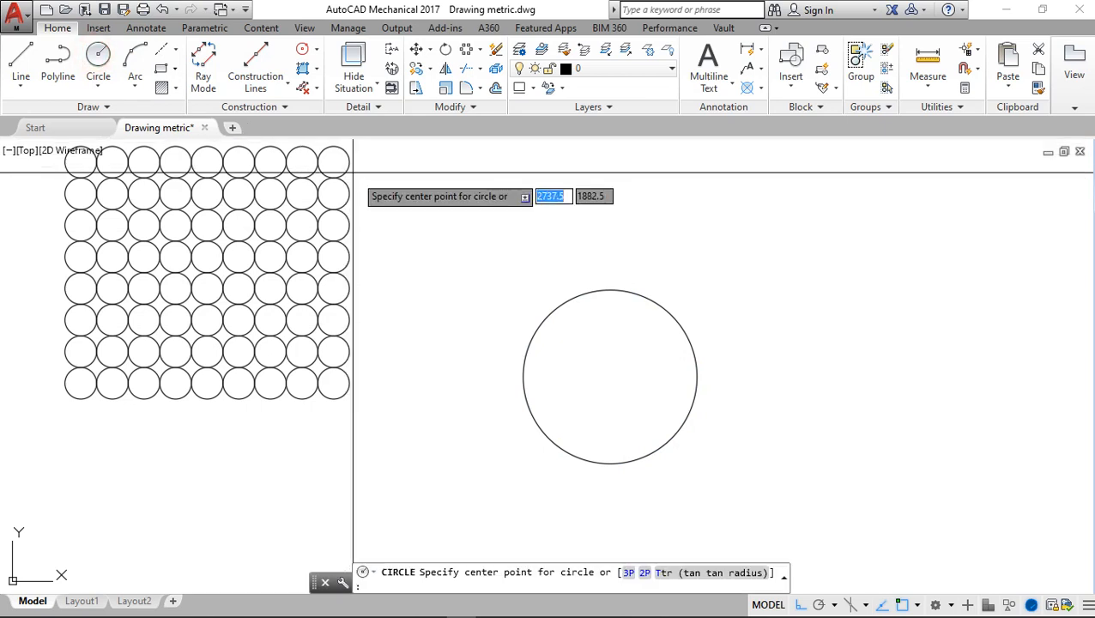
left_click(174, 69)
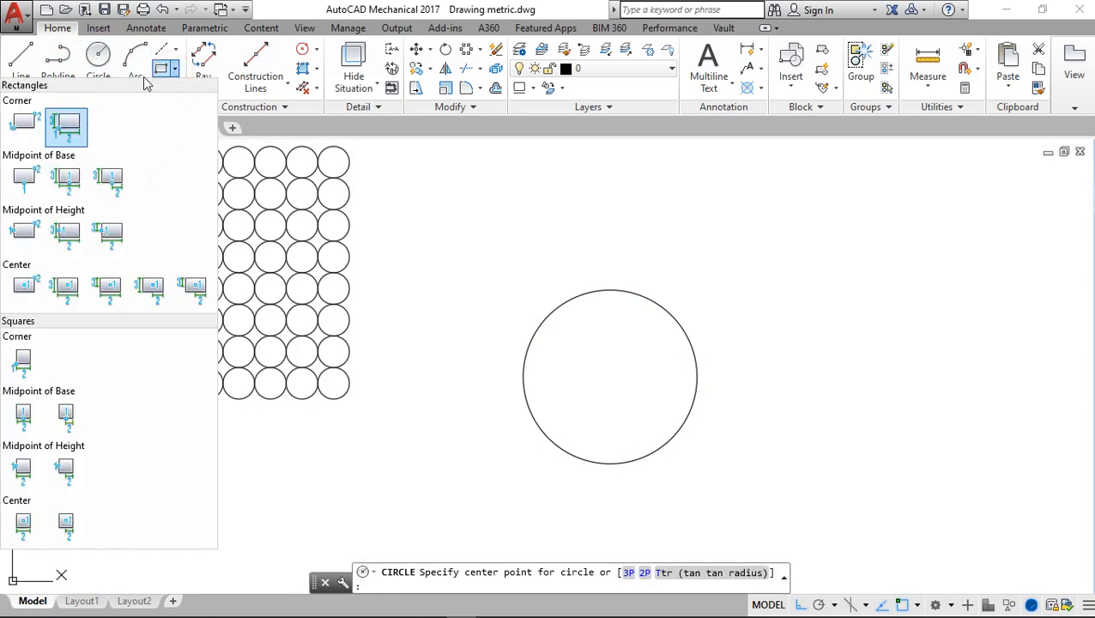
left_click(24, 123)
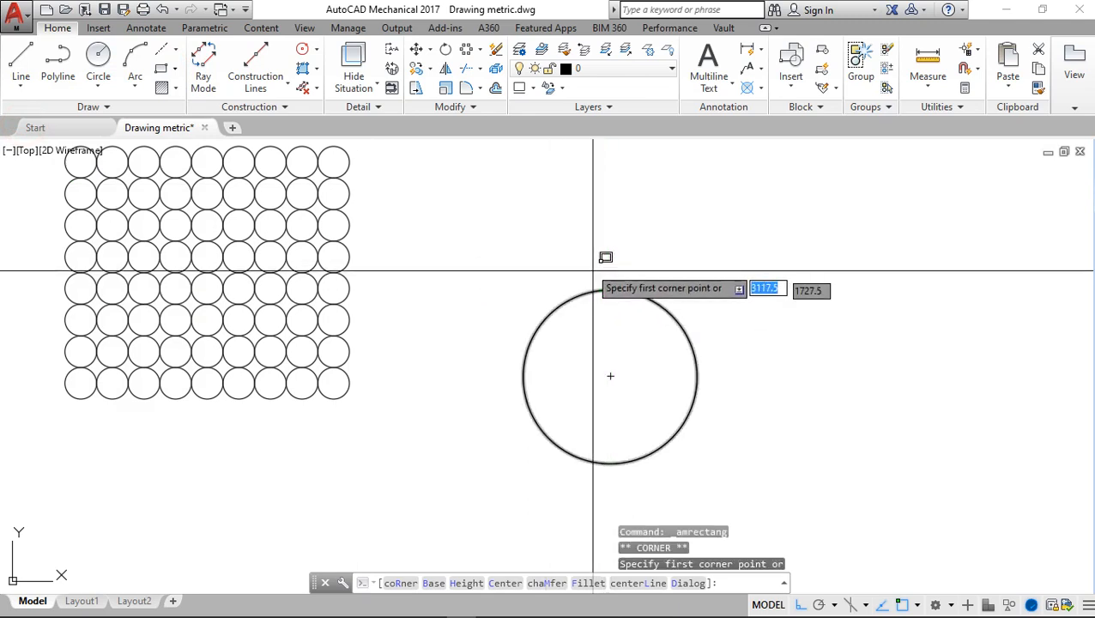
left_click(611, 289)
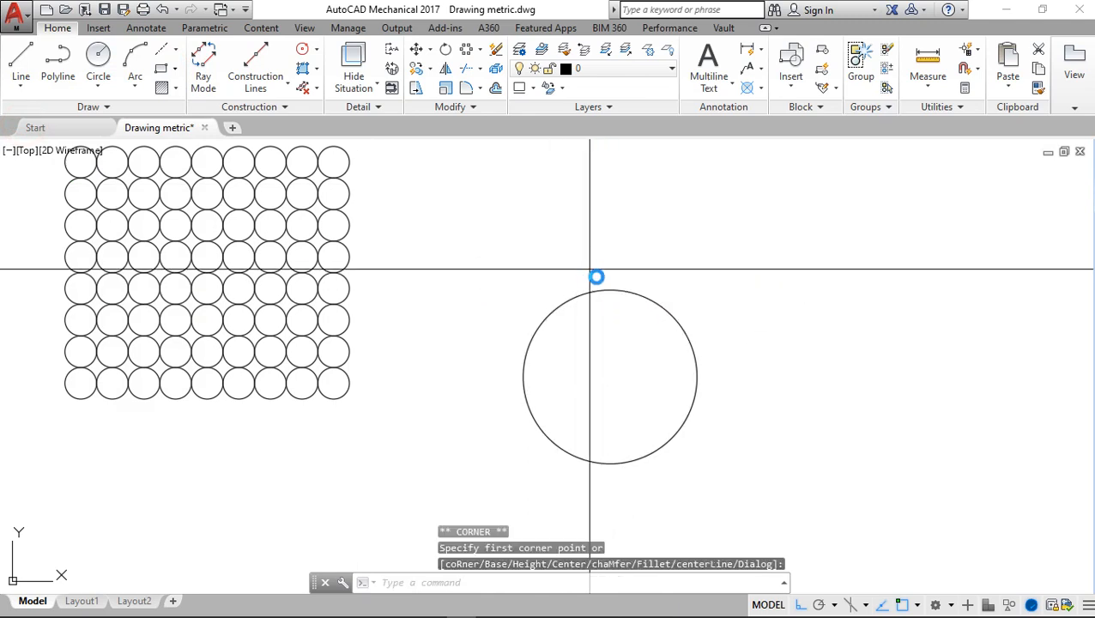
left_click(627, 308)
key("Escape")
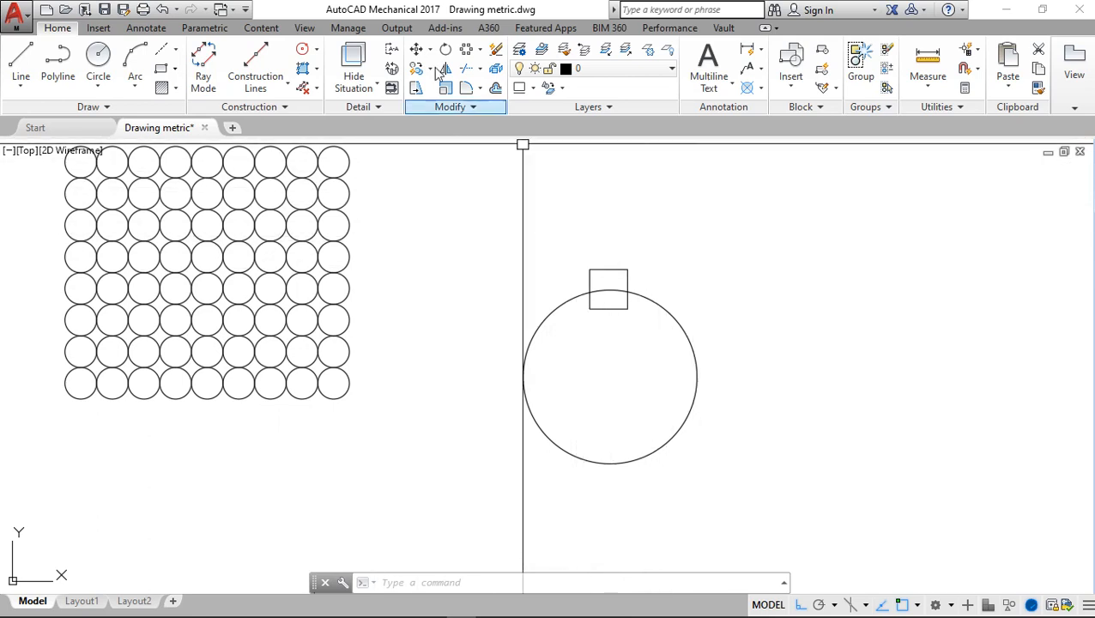
Create a polar array of the small square around the large circle's centre, with 6 items over 360 degrees
left_click(481, 53)
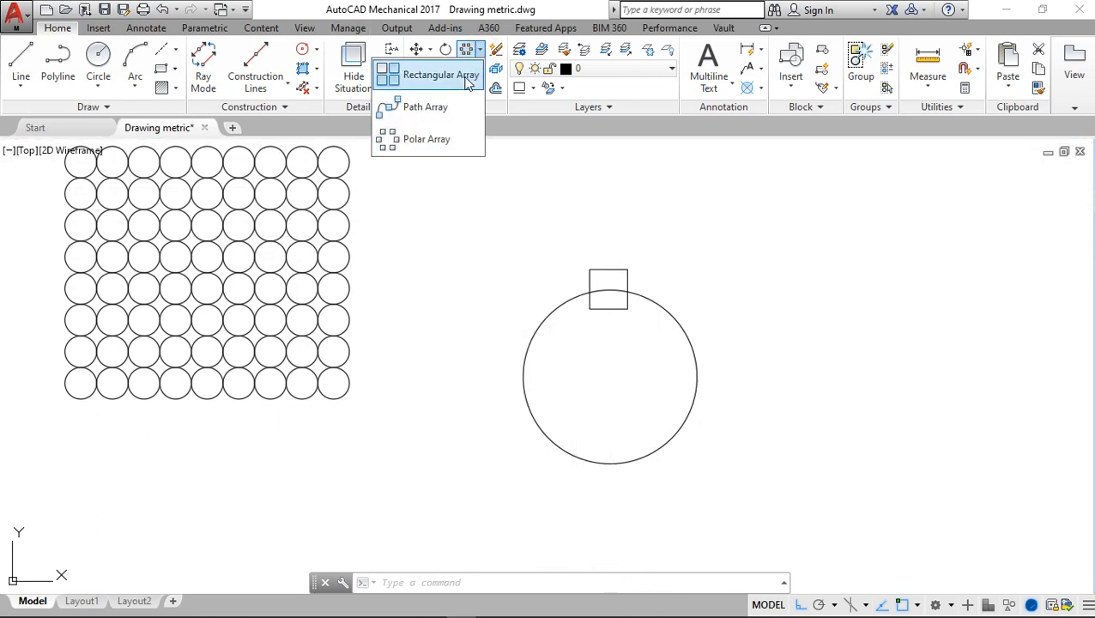
left_click(435, 144)
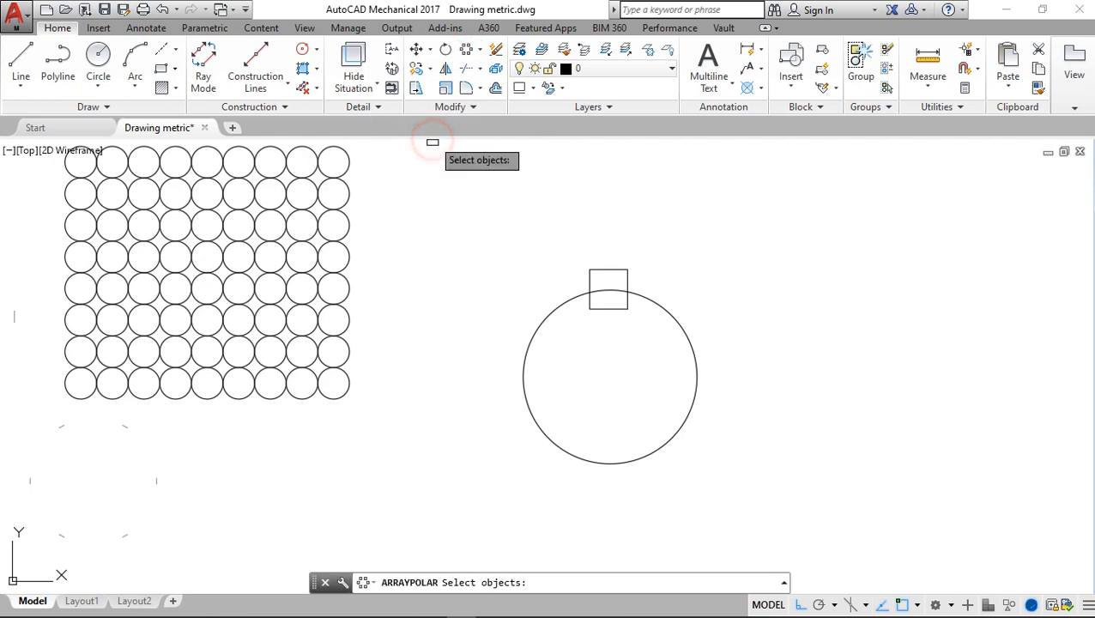
left_click(629, 277)
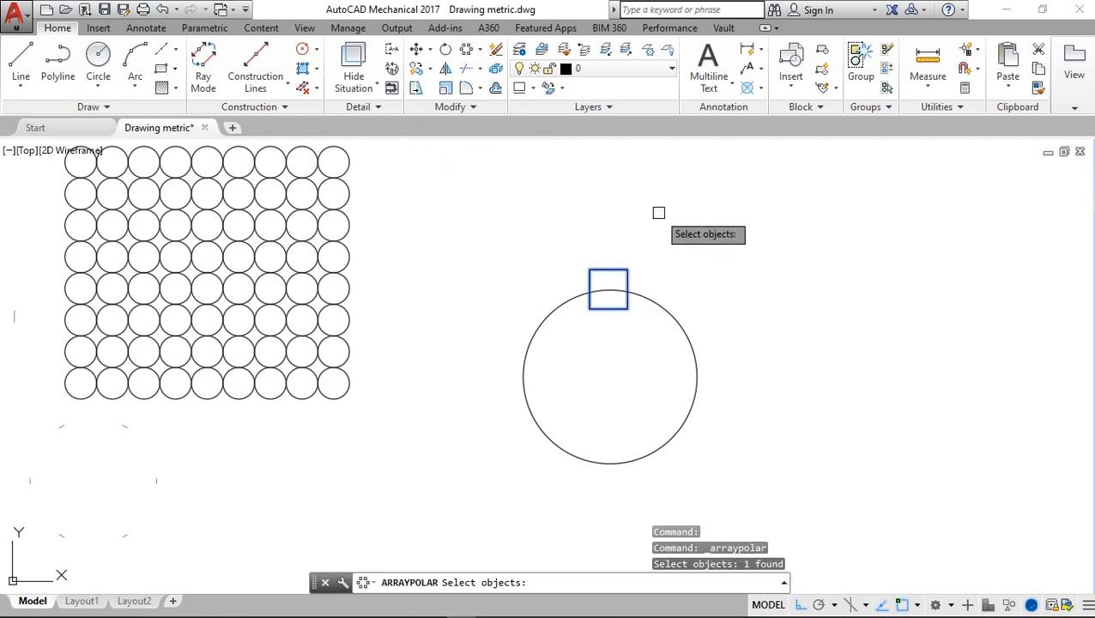
key("Return")
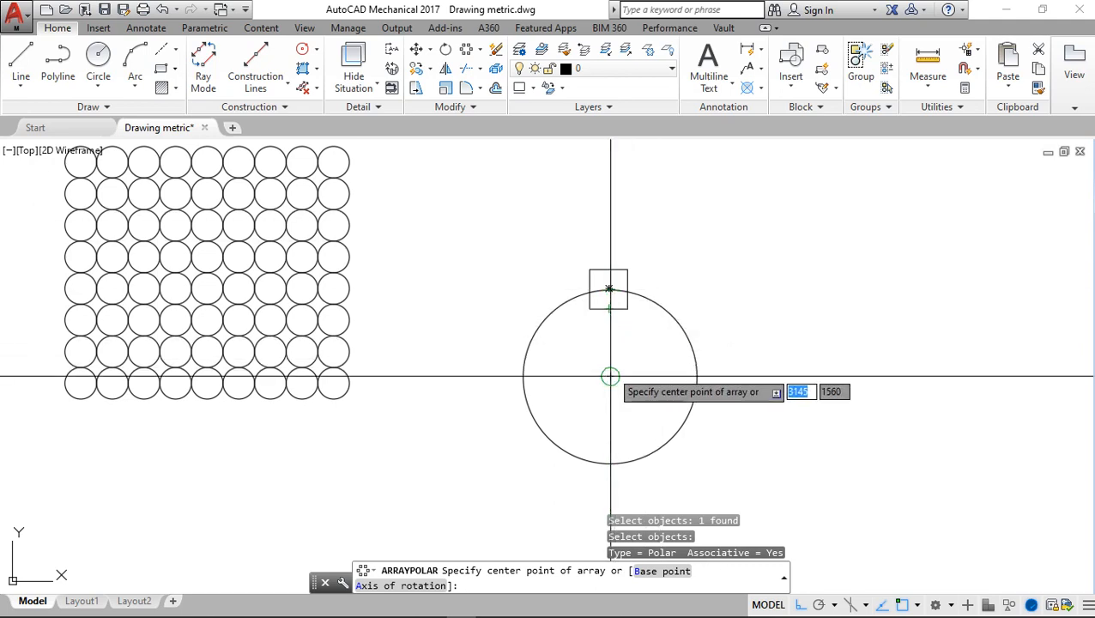
left_click(610, 376)
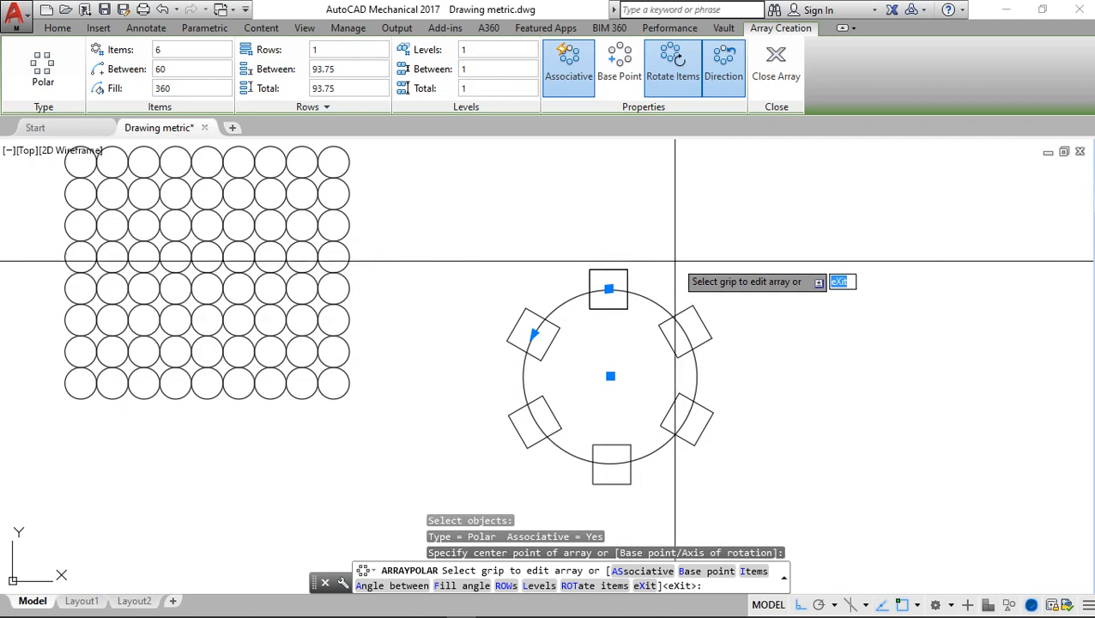
Set the item count of the square's polar array to 8
left_click(183, 50)
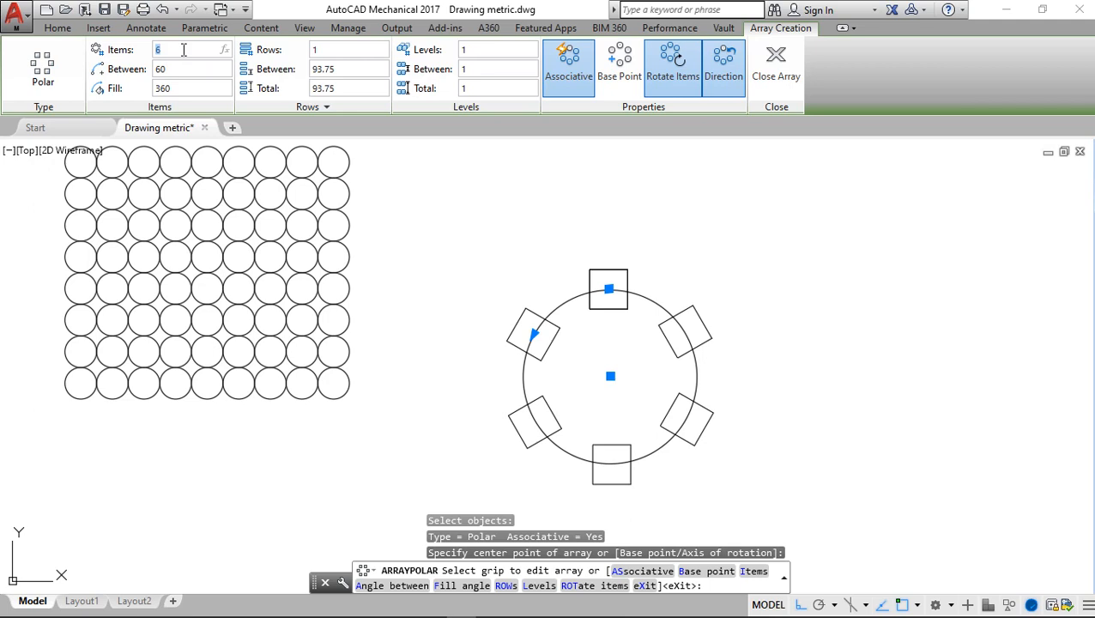
type("8")
key("Return")
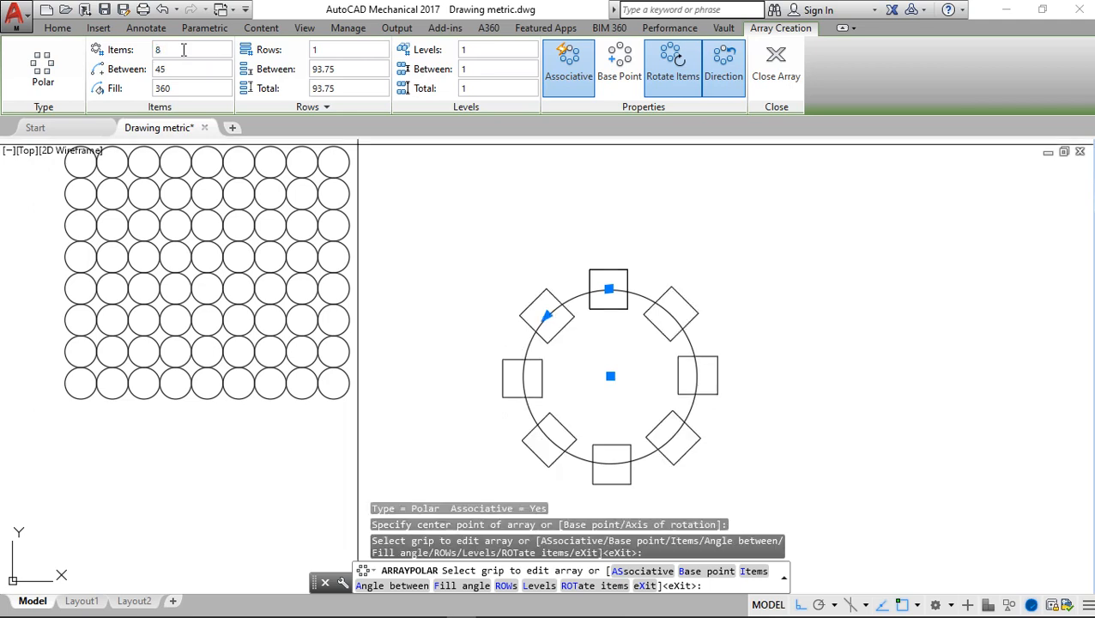
Set the polar array's fill angle to 180 degrees
left_click(193, 87)
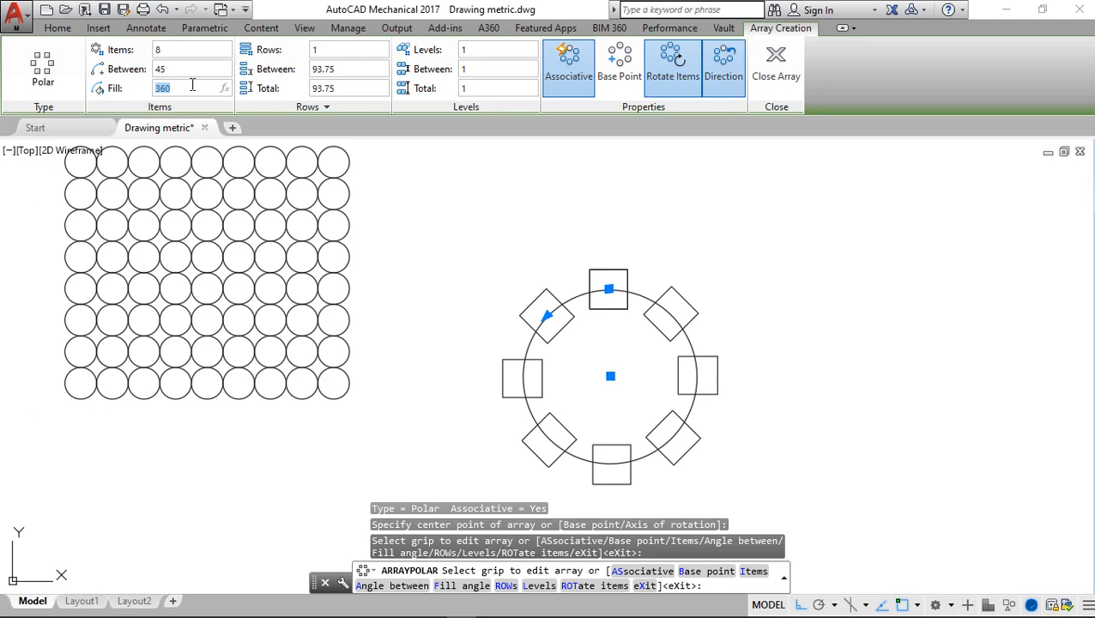
type("180")
key("Return")
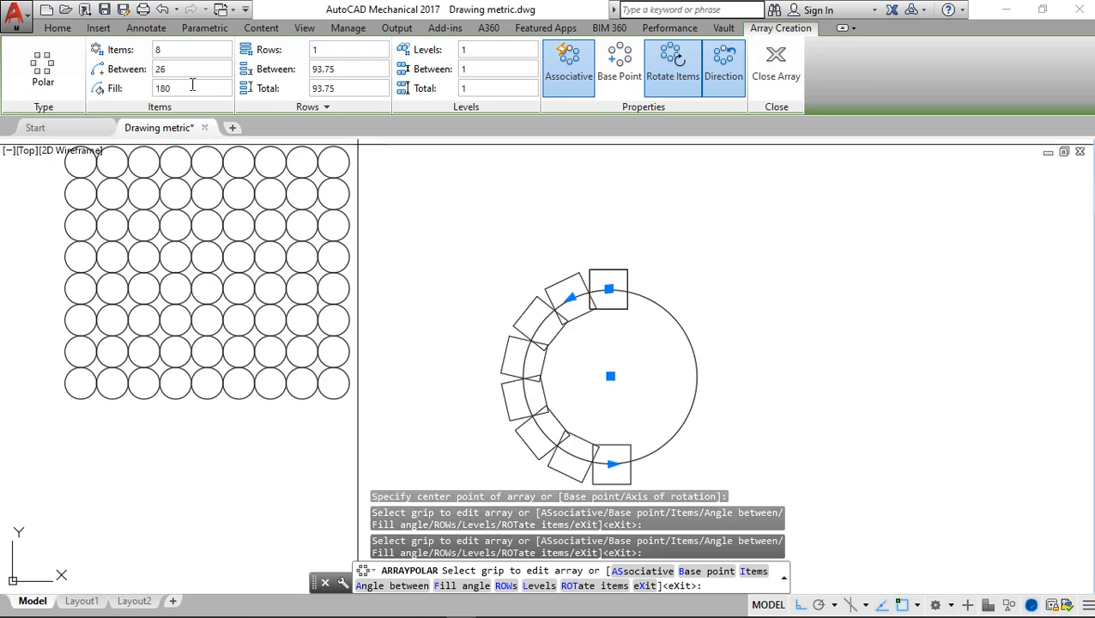
Set the polar array's fill angle to 270 degrees and its row count to 2
left_click(193, 84)
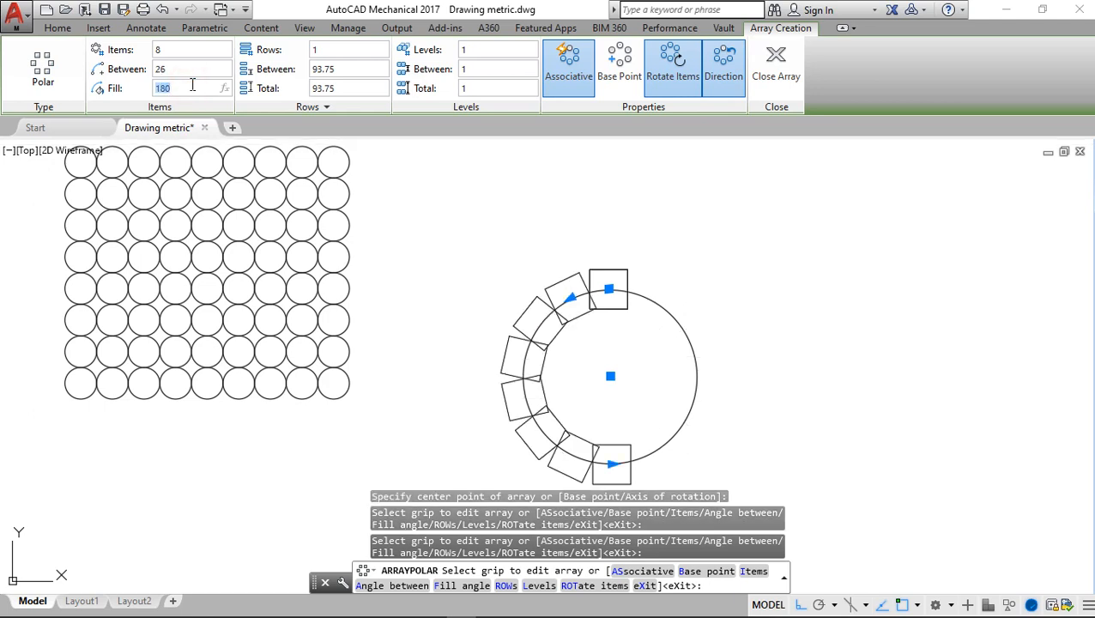
type("270")
key("Return")
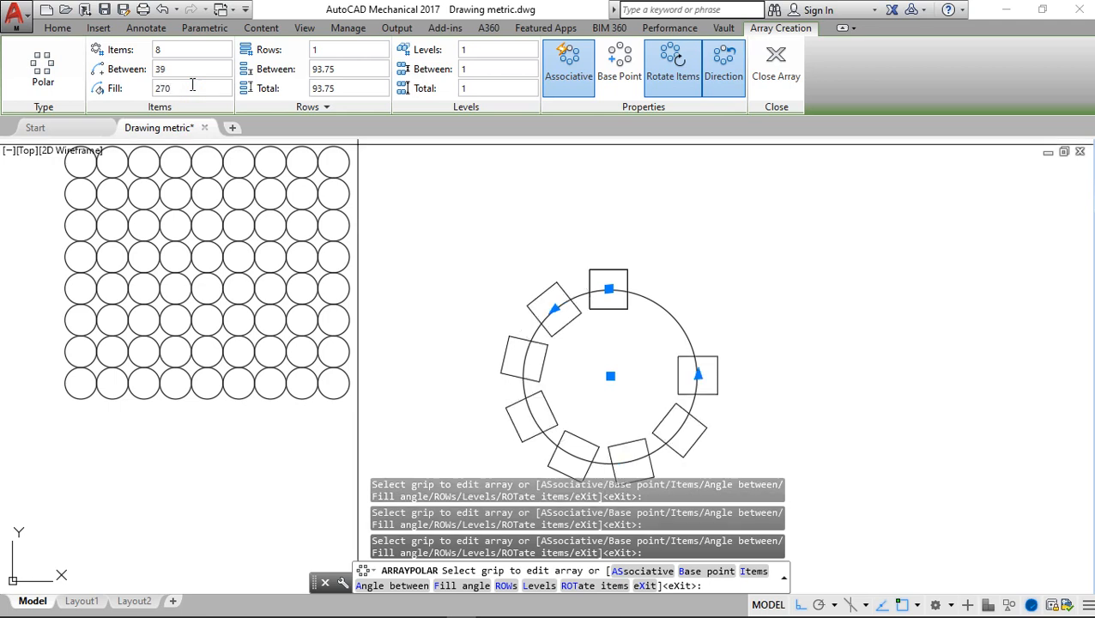
left_click(333, 48)
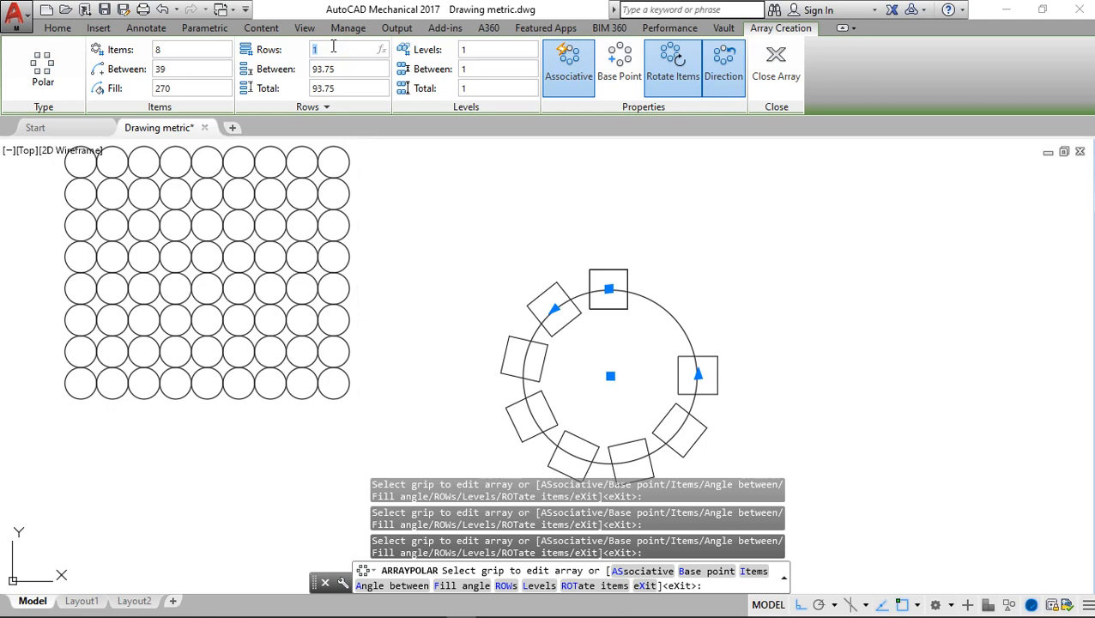
type("2")
key("Return")
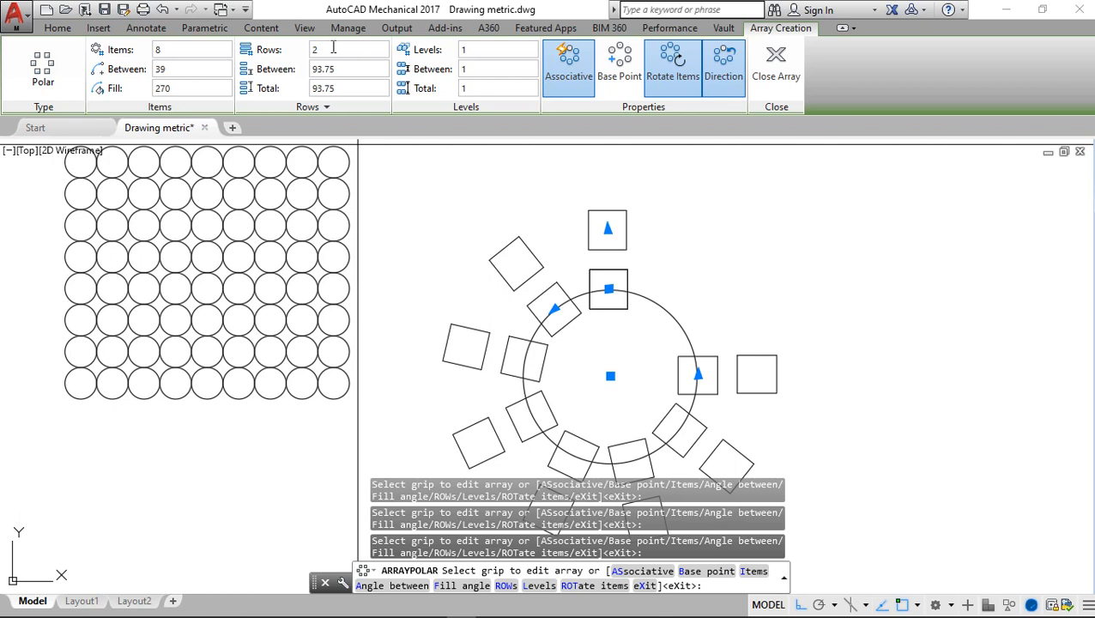
Set the spacing between the polar array's two rows to 100
left_click(351, 68)
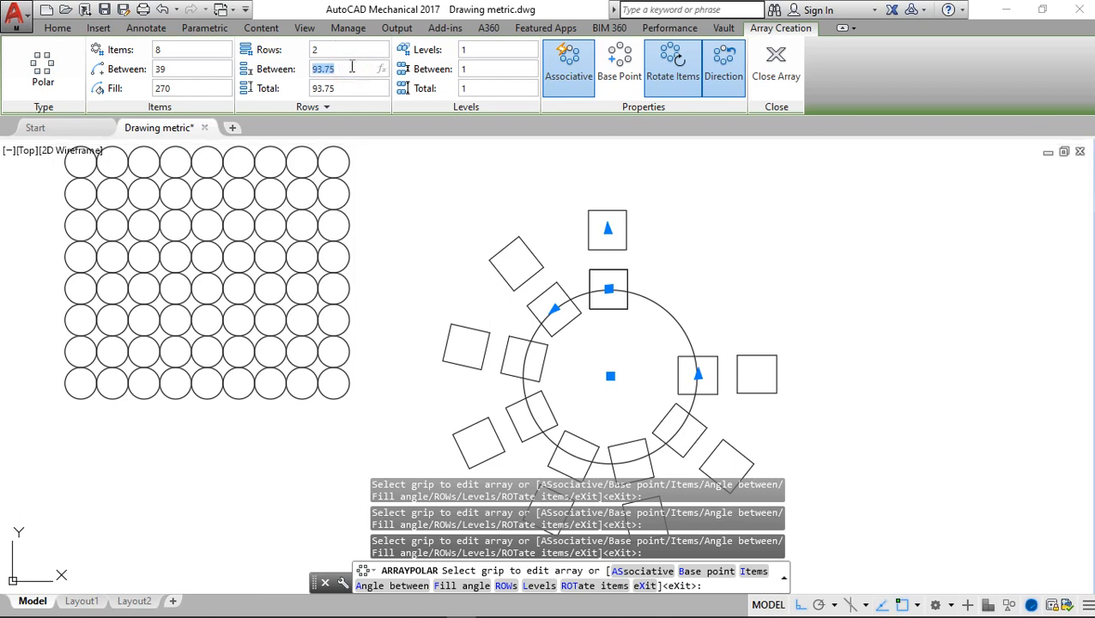
type("100")
key("Return")
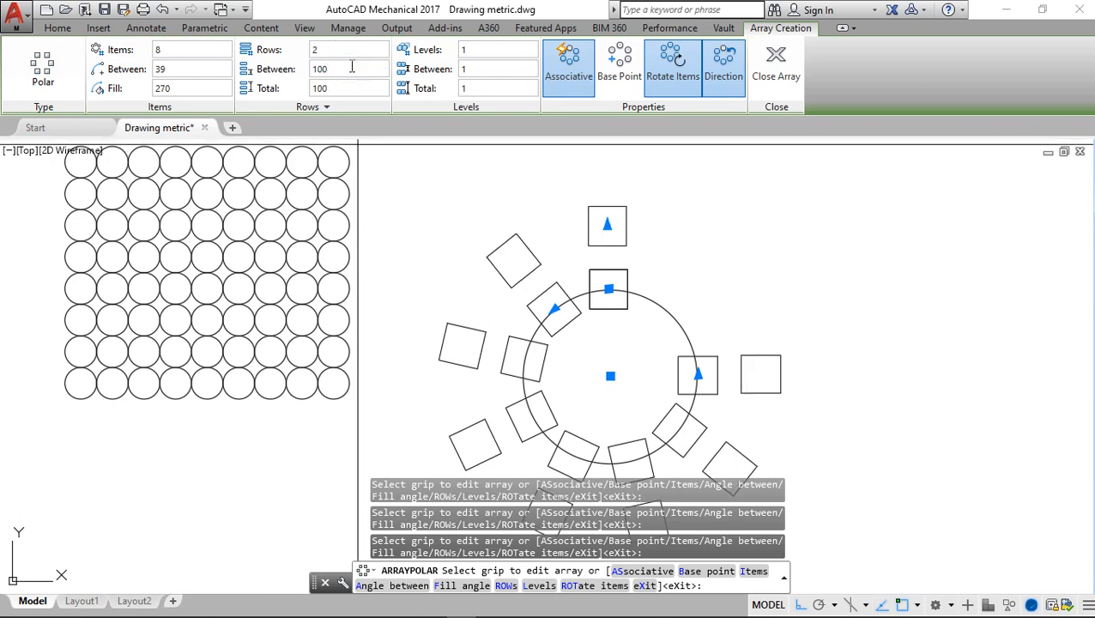
Set the spacing between the polar array's two rows to 120
type("120")
key("Return")
left_click(351, 68)
type("120")
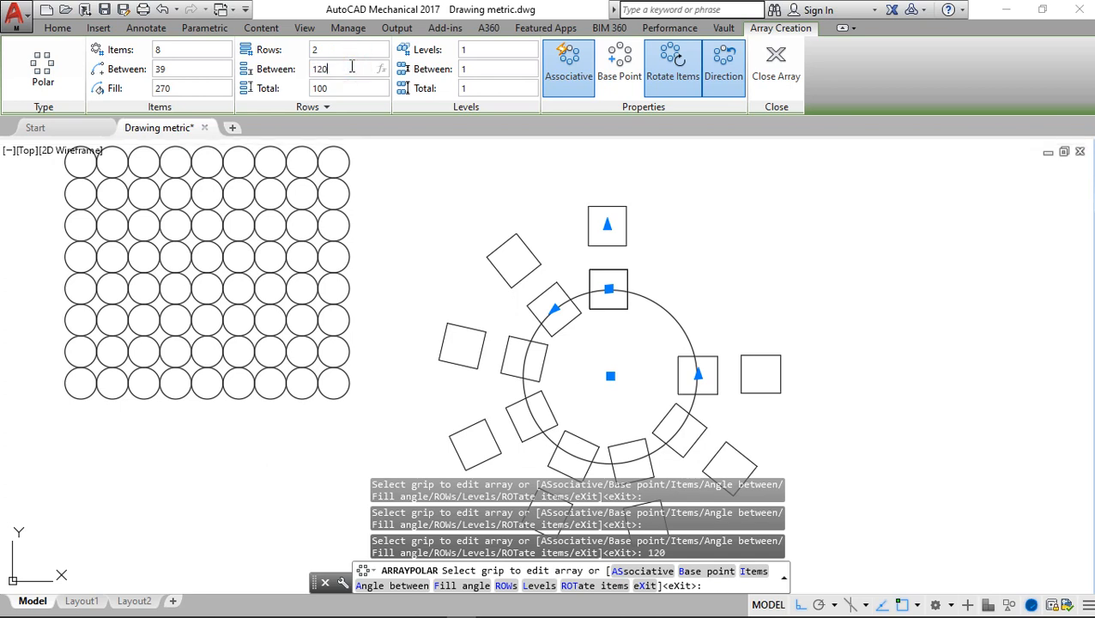
key("Return")
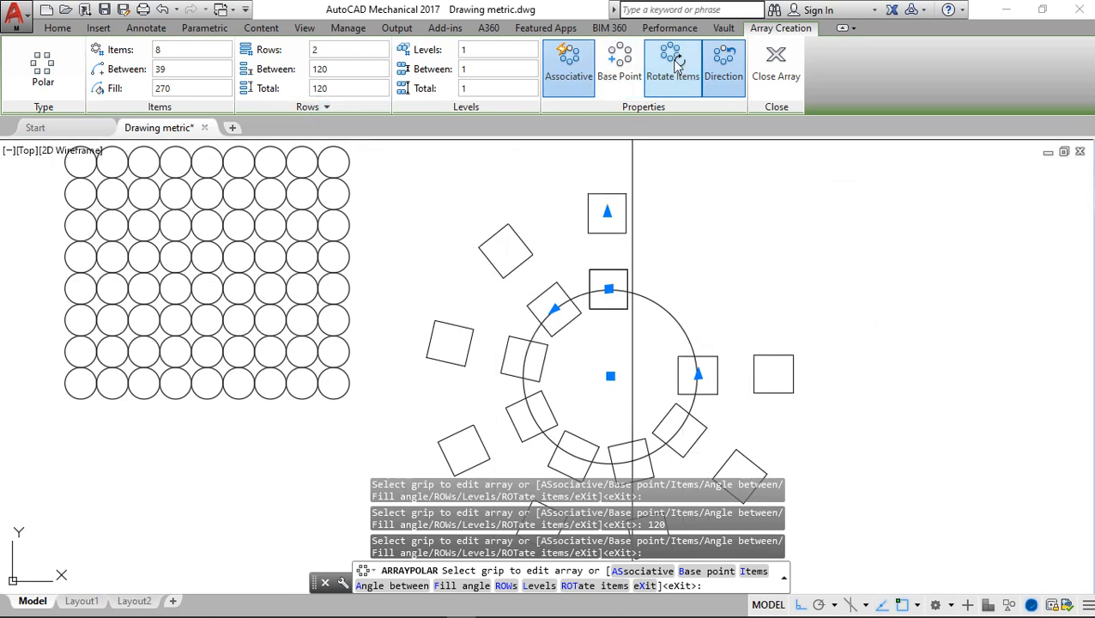
Switch the polar array's direction back and forth between counter-clockwise and clockwise, ending with clockwise
left_click(723, 77)
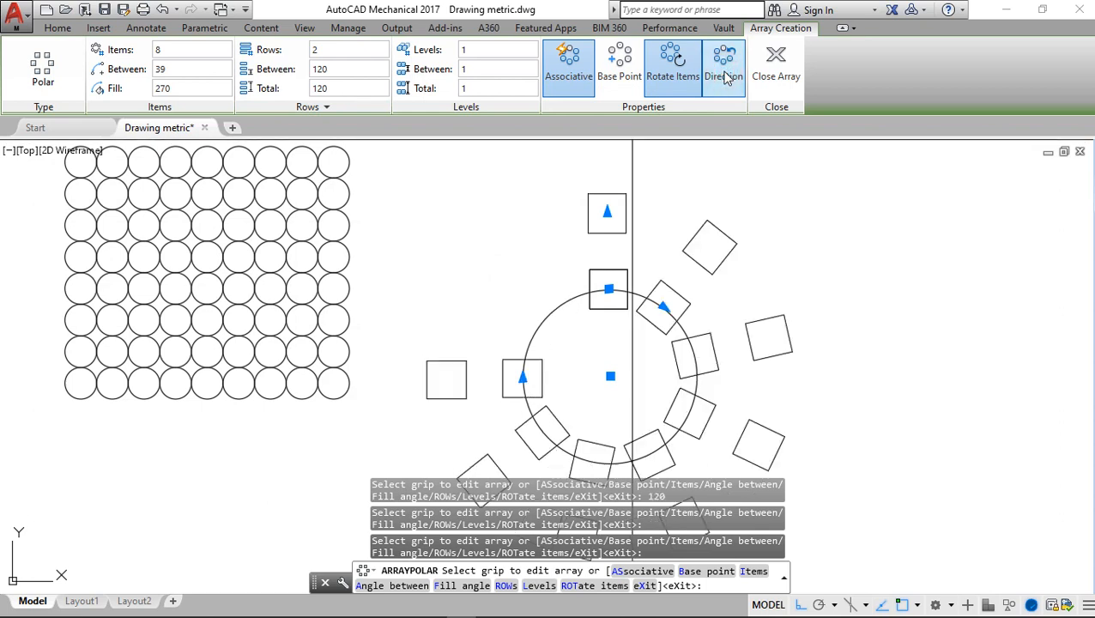
left_click(723, 77)
left_click(726, 77)
left_click(728, 78)
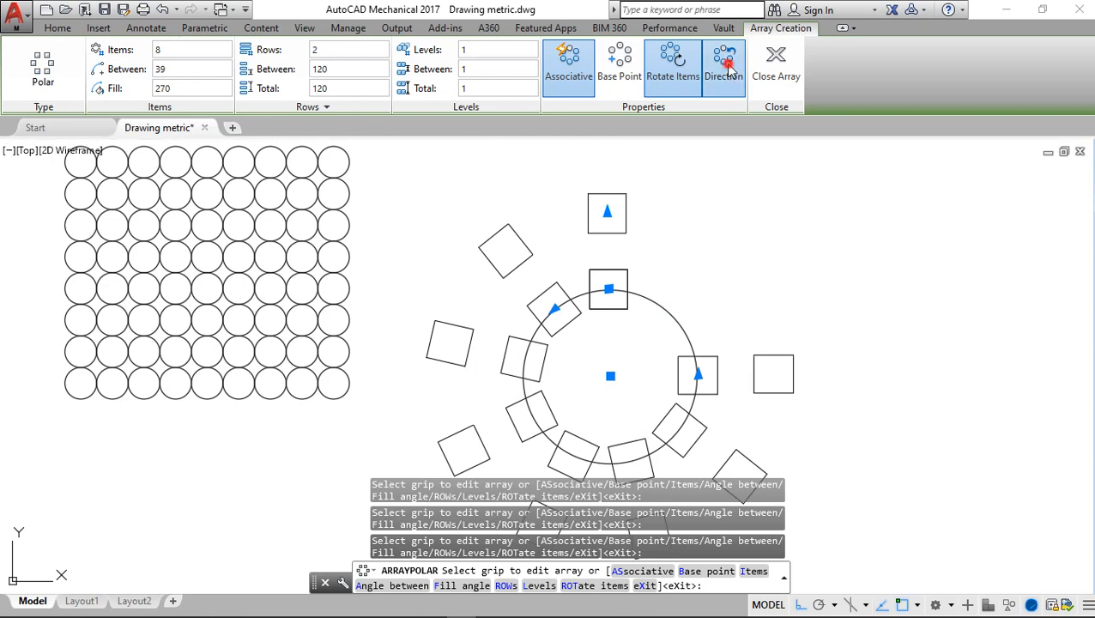
left_click(726, 76)
left_click(726, 75)
left_click(726, 76)
left_click(726, 76)
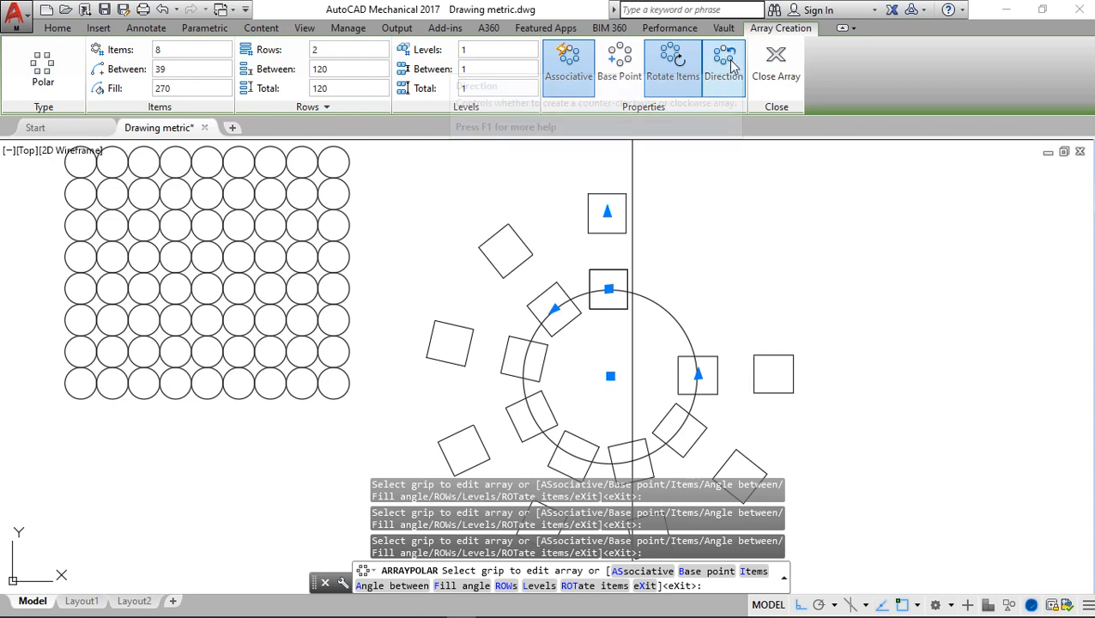
left_click(727, 69)
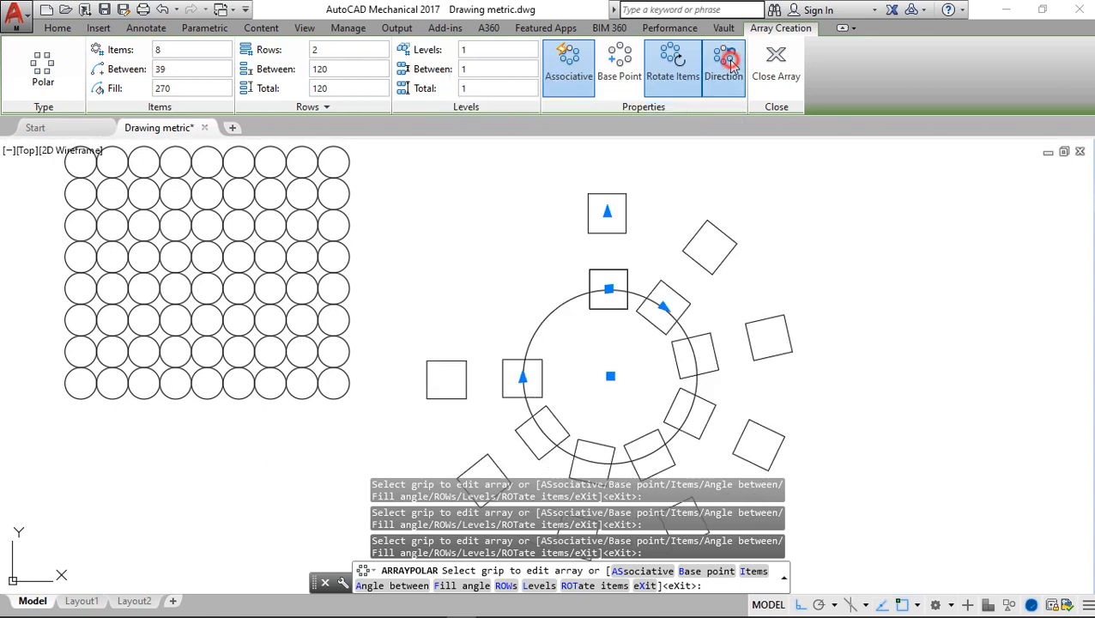
left_click(727, 69)
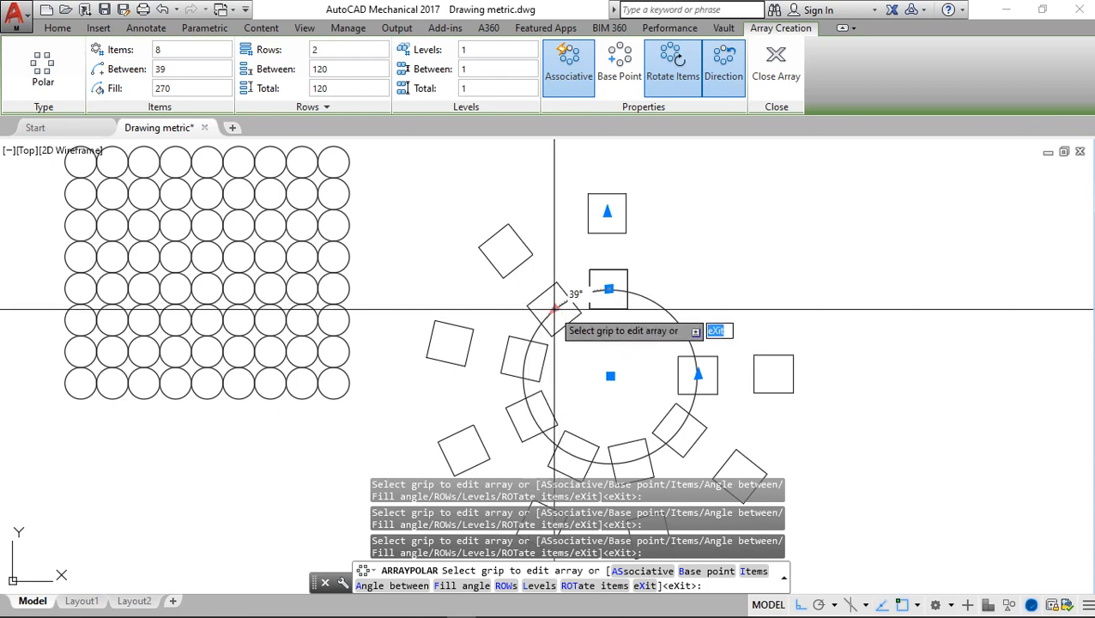
left_click(728, 70)
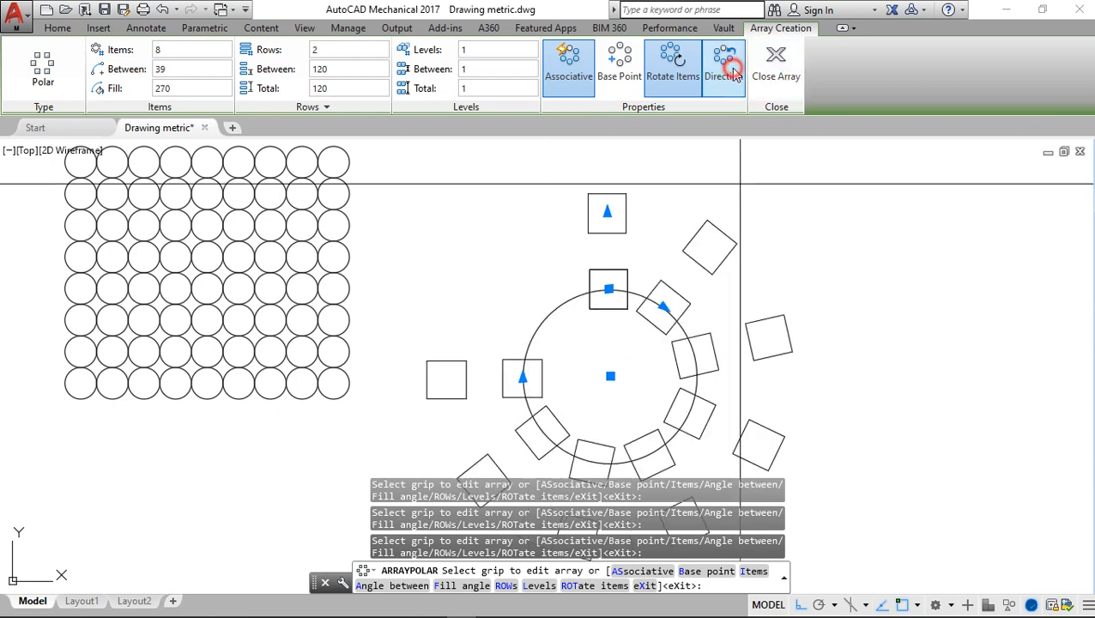
left_click(729, 72)
left_click(732, 74)
left_click(732, 74)
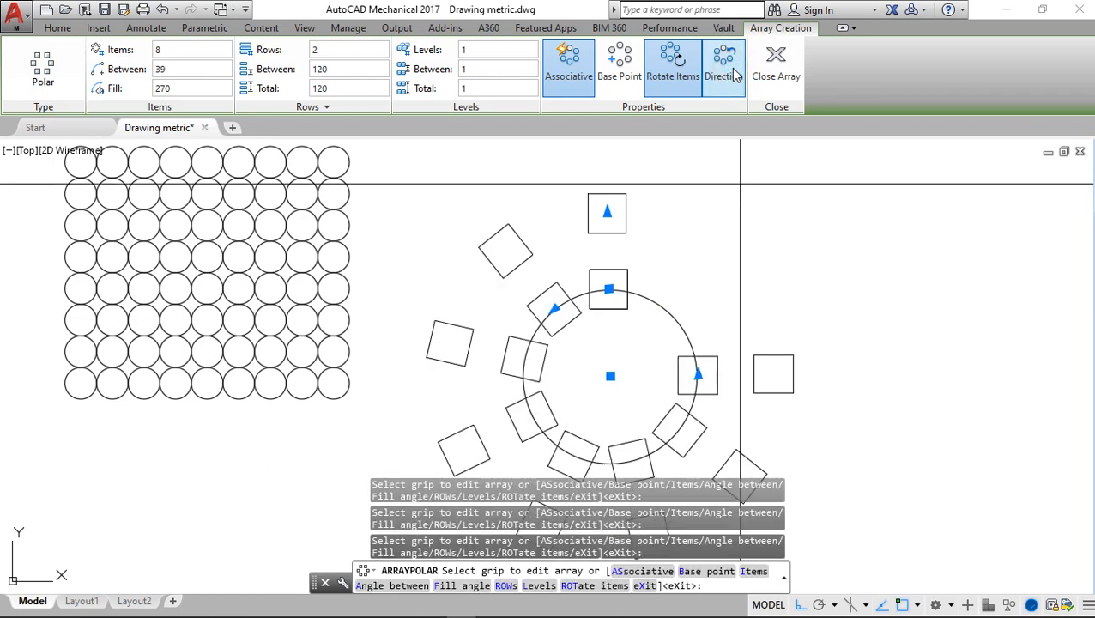
left_click(734, 74)
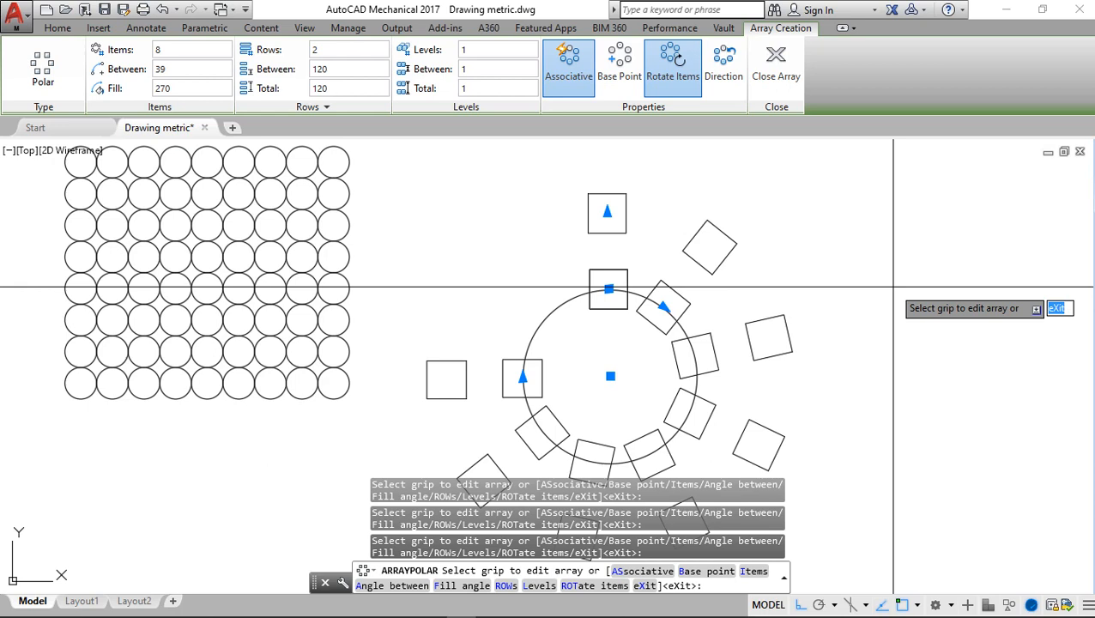
Give the polar array 3 levels with a spacing of 5 between them and inspect it in the drawing
left_click(495, 49)
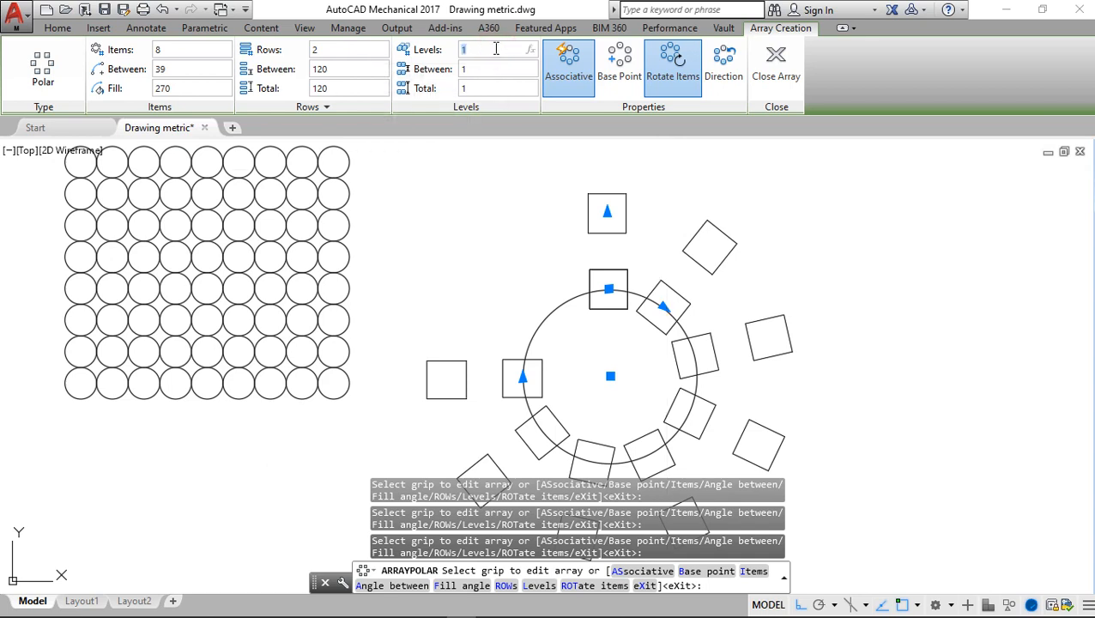
type("3")
key("Return")
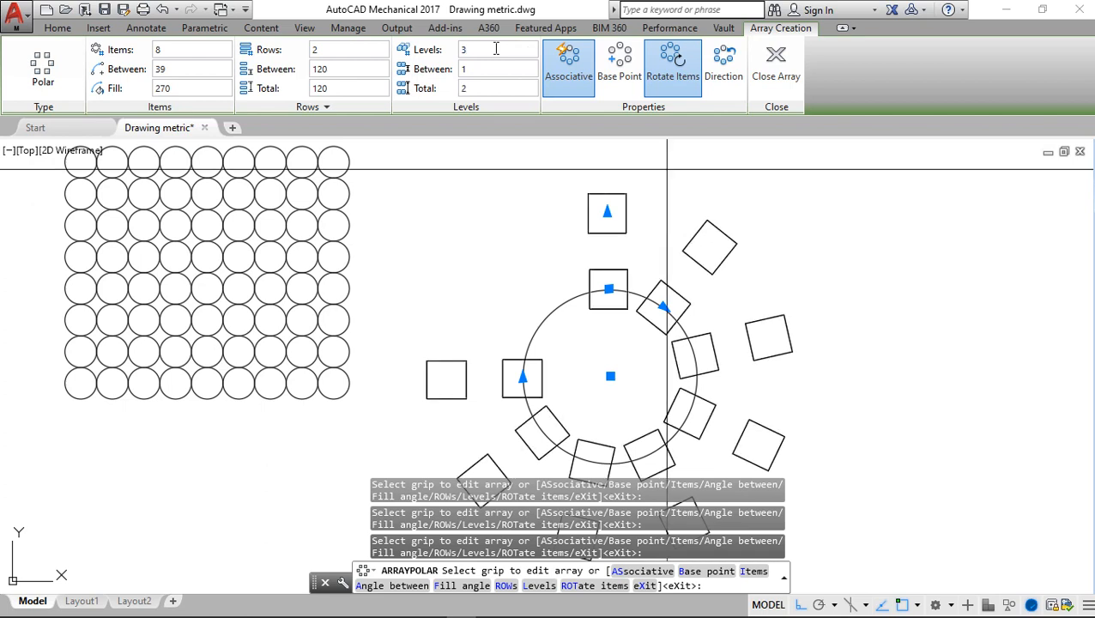
left_click(509, 84)
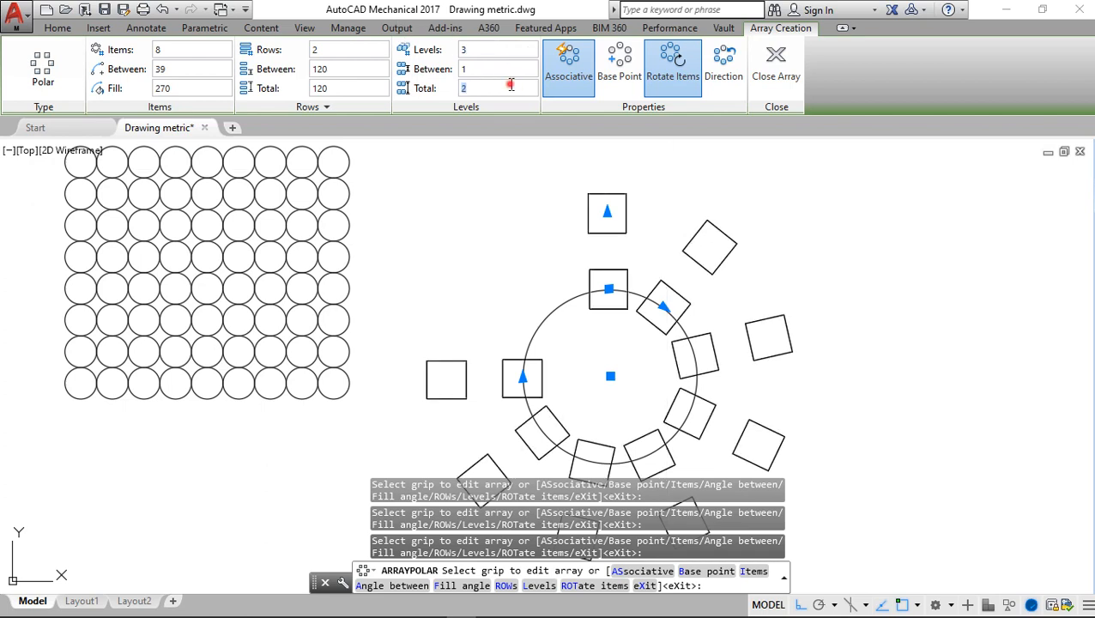
left_click(509, 69)
type("5")
key("Return")
scroll(596, 295, "up", 2)
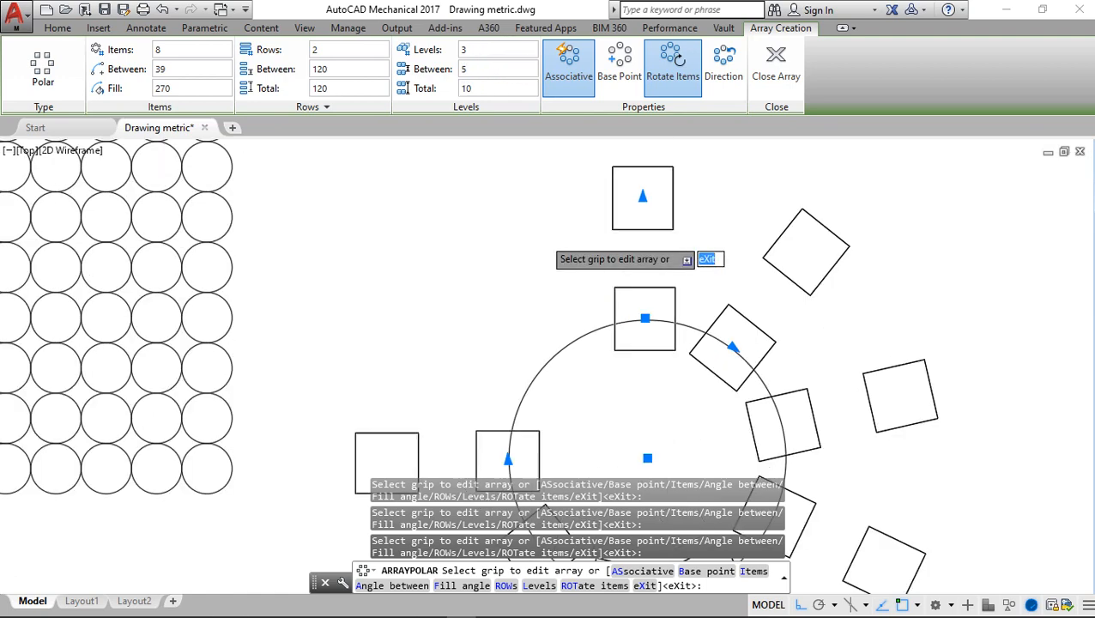
scroll(597, 295, "down", 2)
scroll(597, 295, "down", 5)
scroll(642, 343, "up", 4)
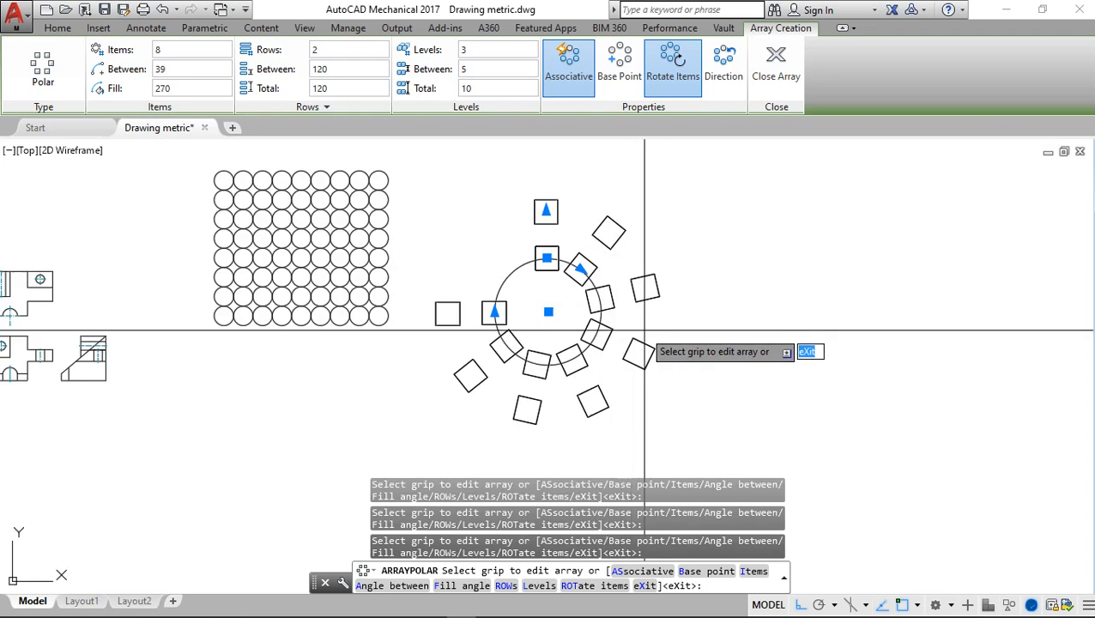
scroll(644, 330, "down", 2)
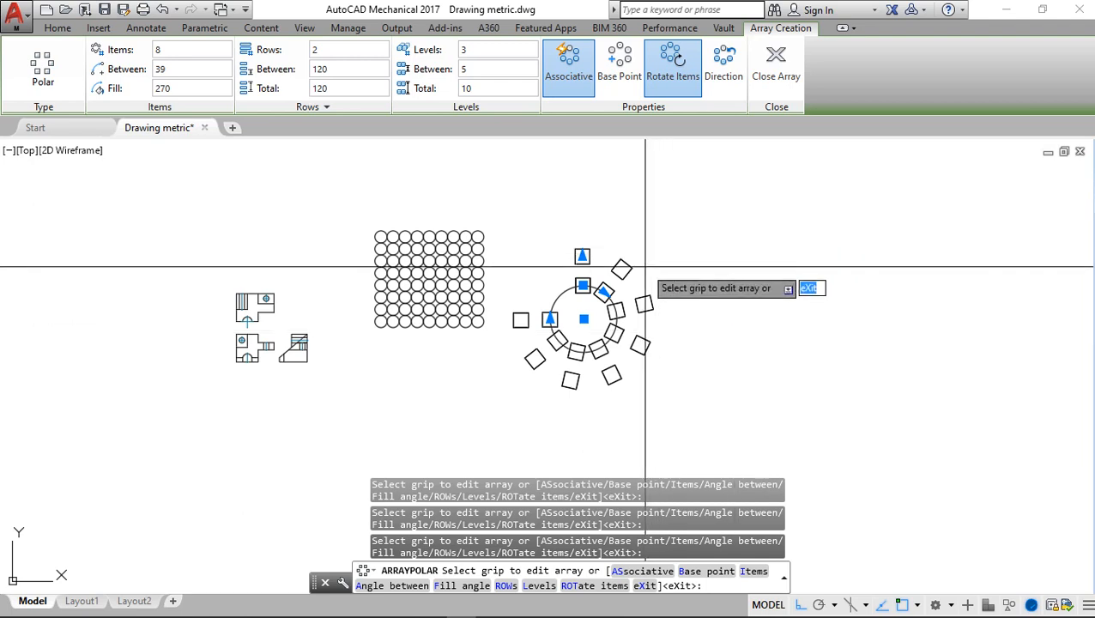
scroll(645, 268, "up", 2)
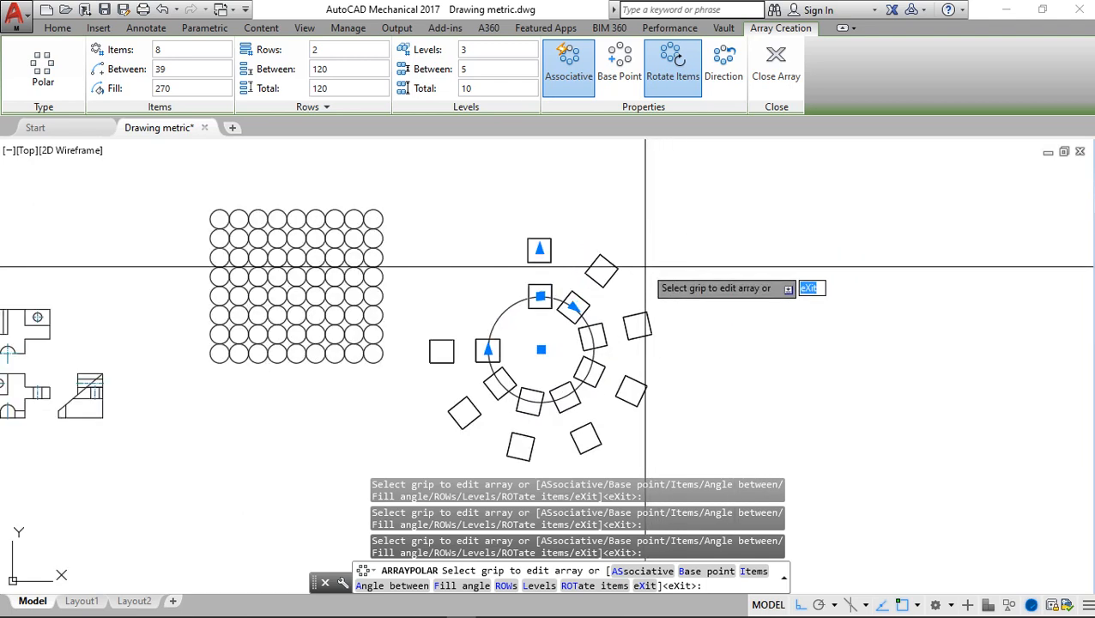
Reset the polar array to 1 level with a level spacing of 1
left_click(495, 50)
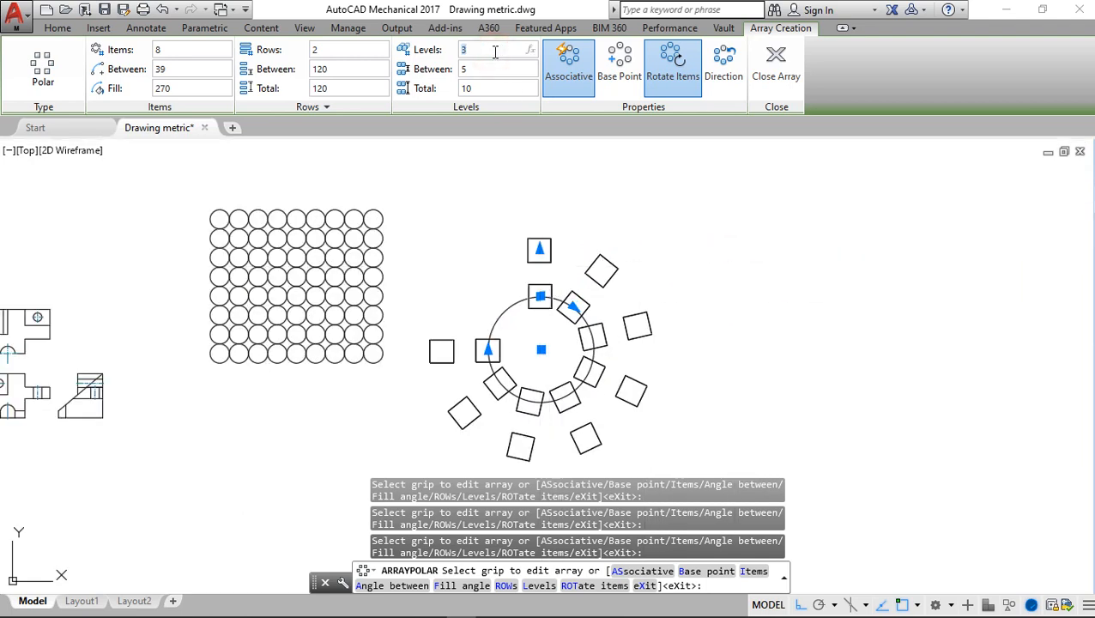
type("1")
left_click(495, 68)
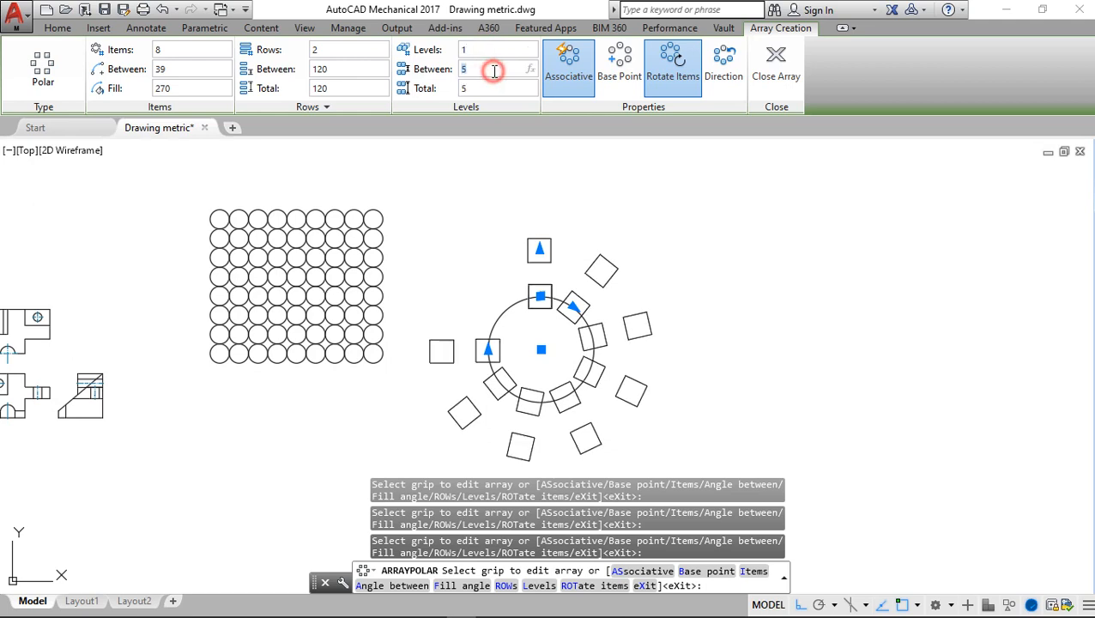
type("1")
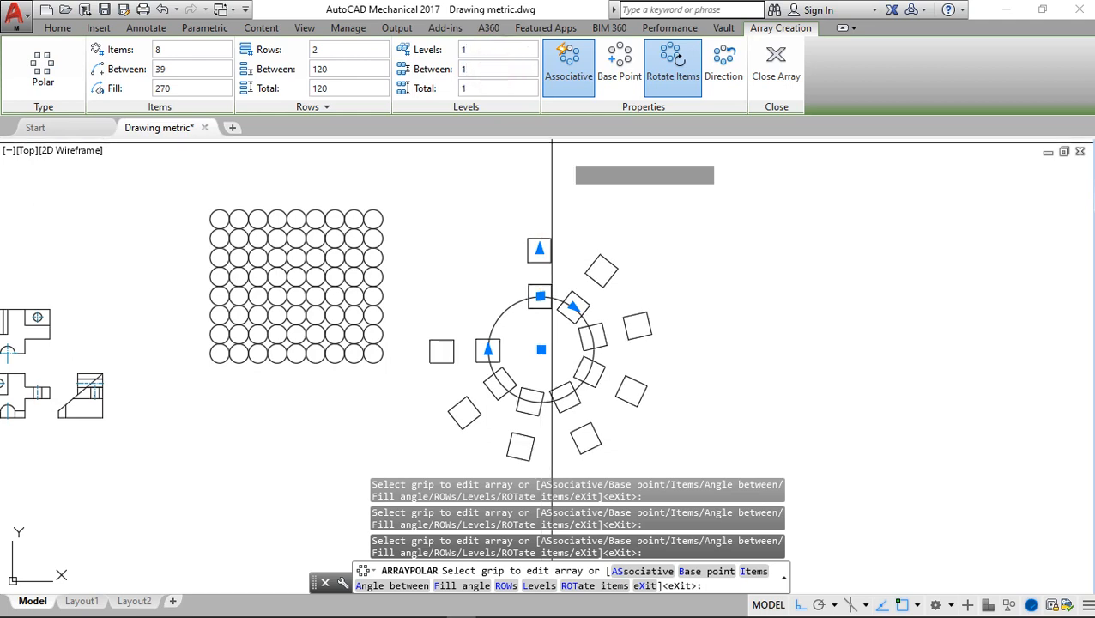
scroll(626, 281, "up", 2)
scroll(624, 287, "down", 2)
scroll(624, 279, "up", 2)
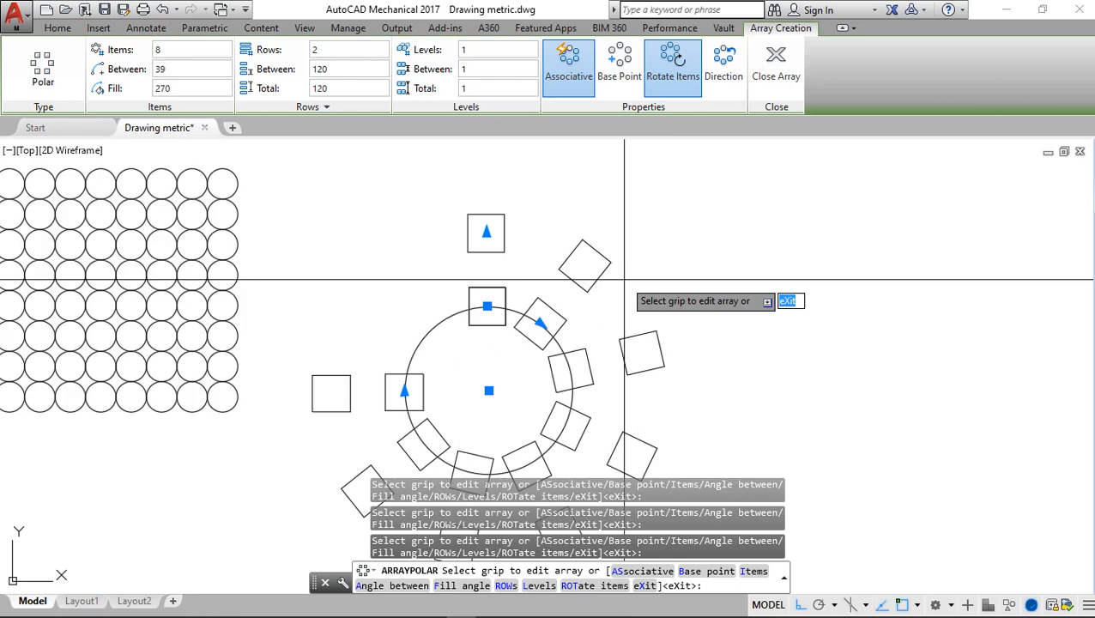
Try 5 levels for the polar array, and raise the level count to 10
left_click(474, 51)
key("Return")
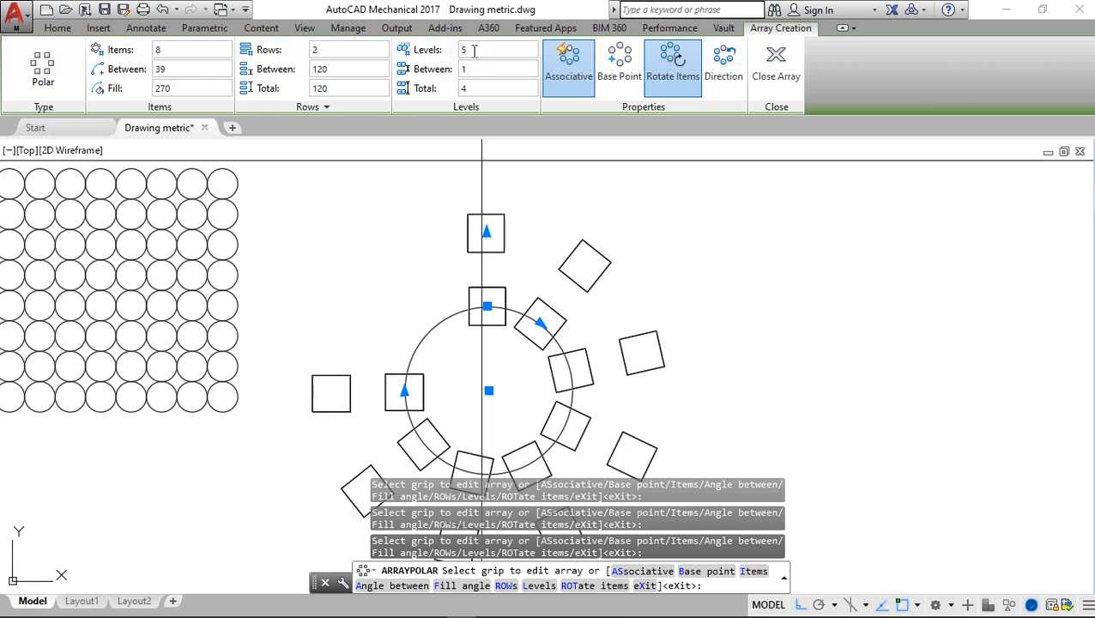
left_click(474, 51)
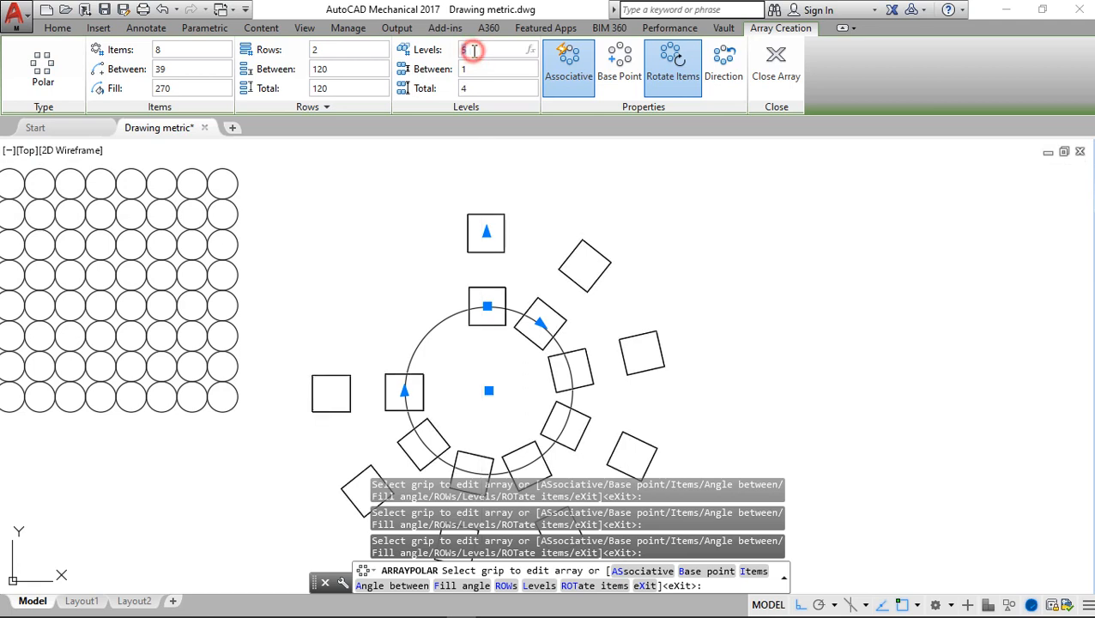
type("1")
key("Return")
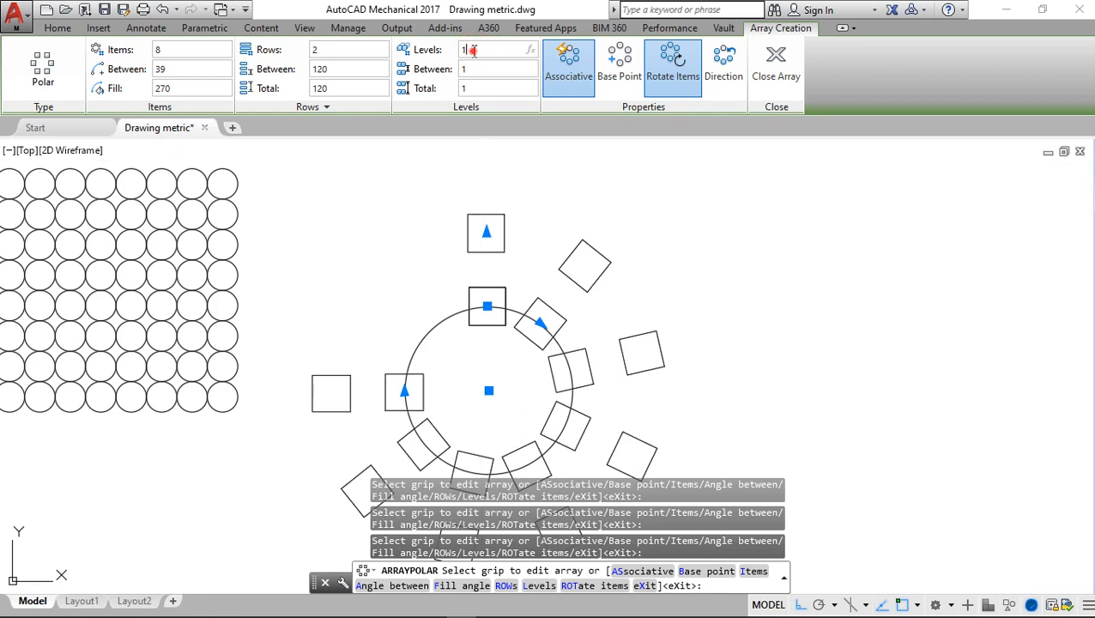
type("0")
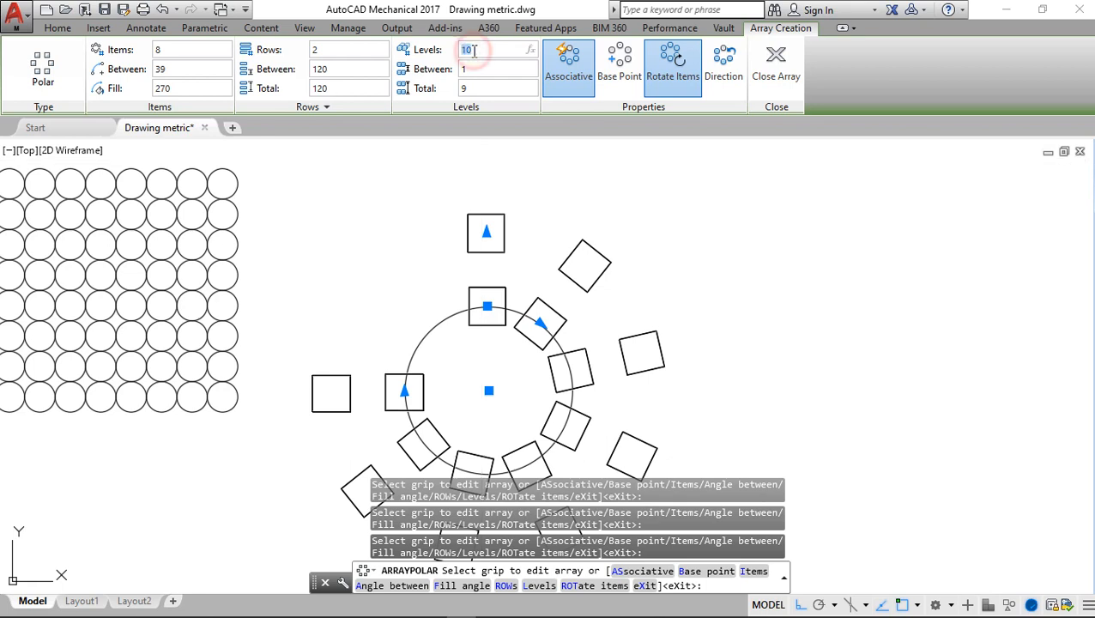
Reset the polar array to 1 level and finish creating the array
key("BackSpace")
key("Return")
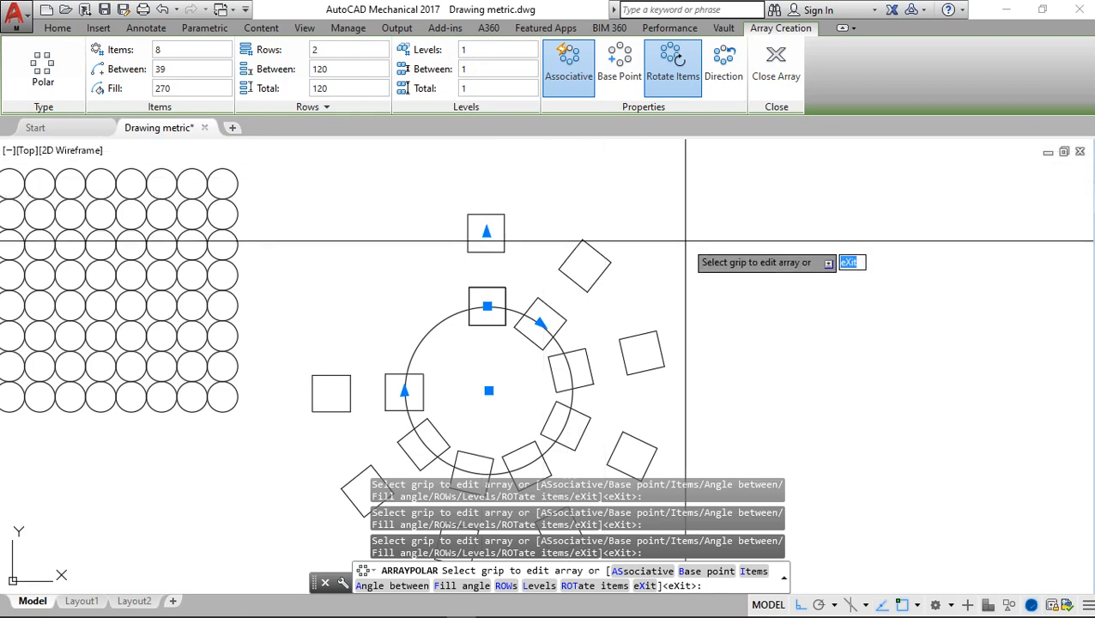
scroll(685, 242, "up", 5)
scroll(684, 242, "down", 7)
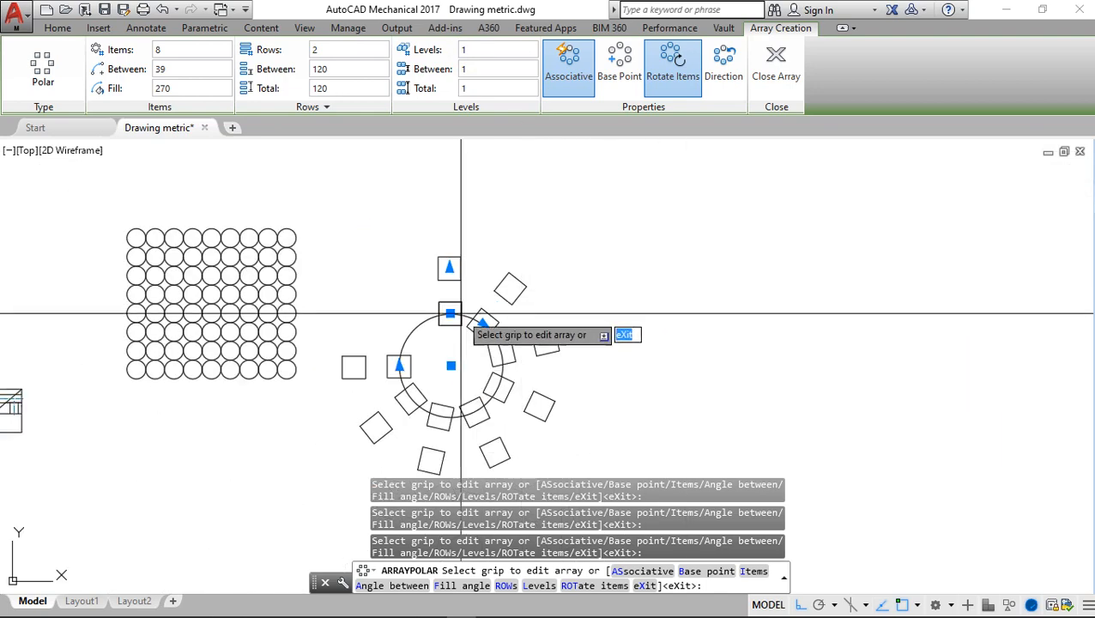
mouse_move(452, 315)
middle_mouse_down()
mouse_move(610, 206)
mouse_move(603, 240)
middle_mouse_up()
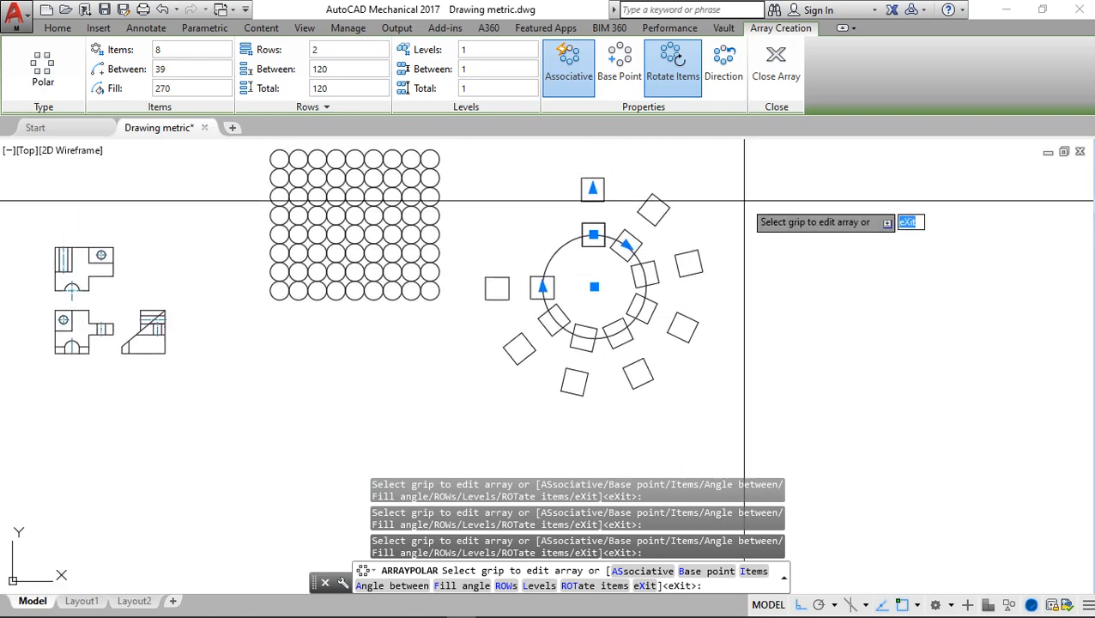
left_click(770, 54)
middle_click_drag(743, 245, 735, 258)
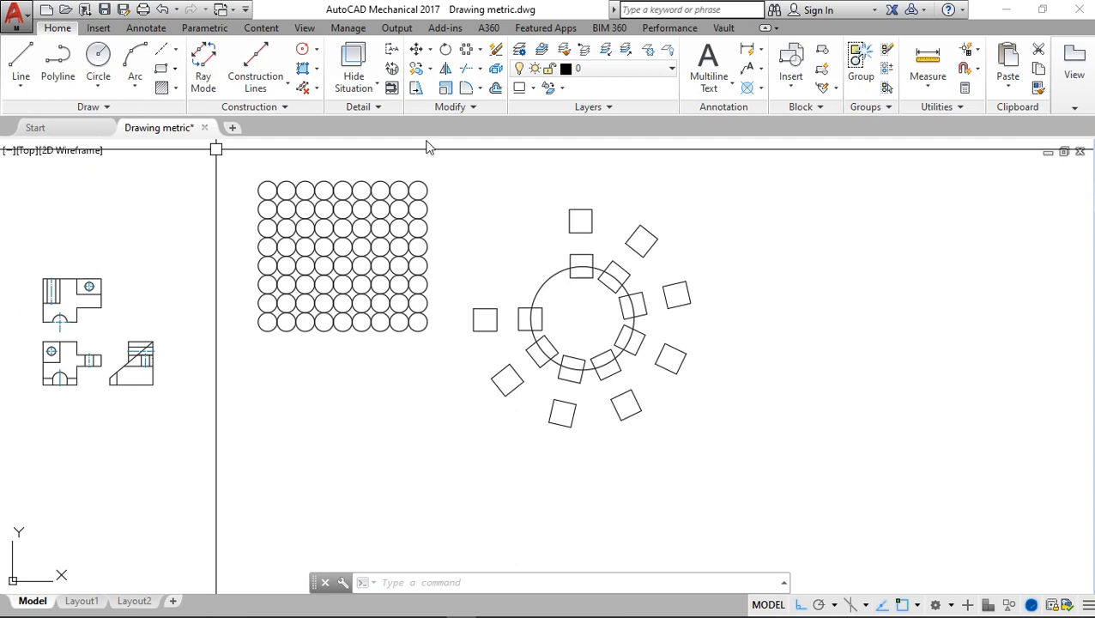
mouse_move(724, 280)
middle_mouse_down()
mouse_move(698, 310)
mouse_move(724, 302)
middle_mouse_up()
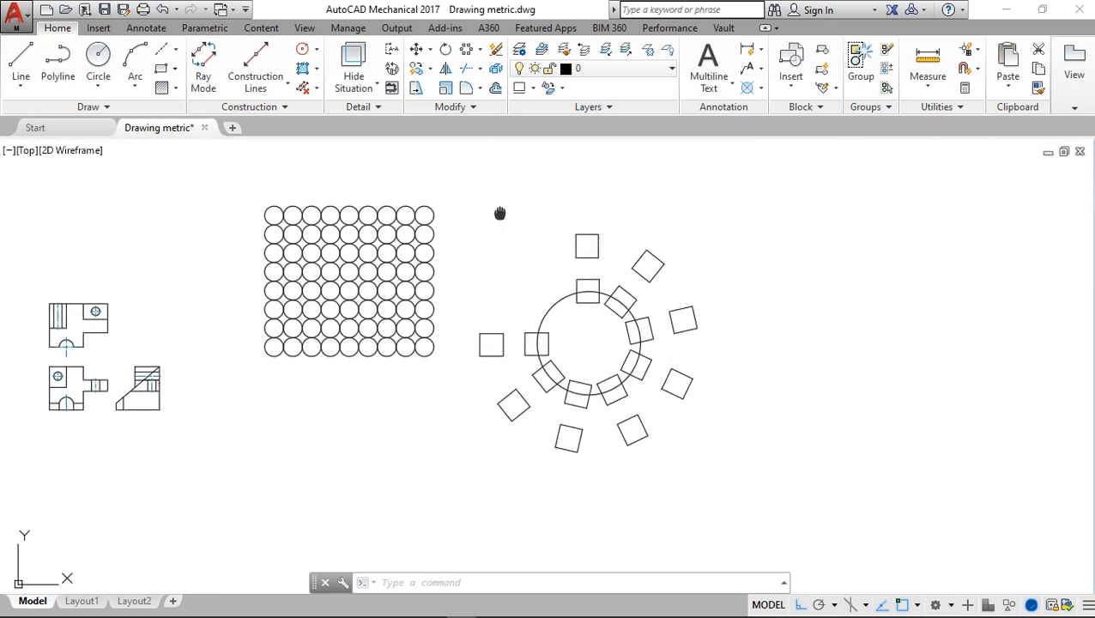
middle_click_drag(501, 215, 534, 242)
Sketch a wavy five-point spline below the rectangular array of circles, with ortho mode turned off
left_click(481, 50)
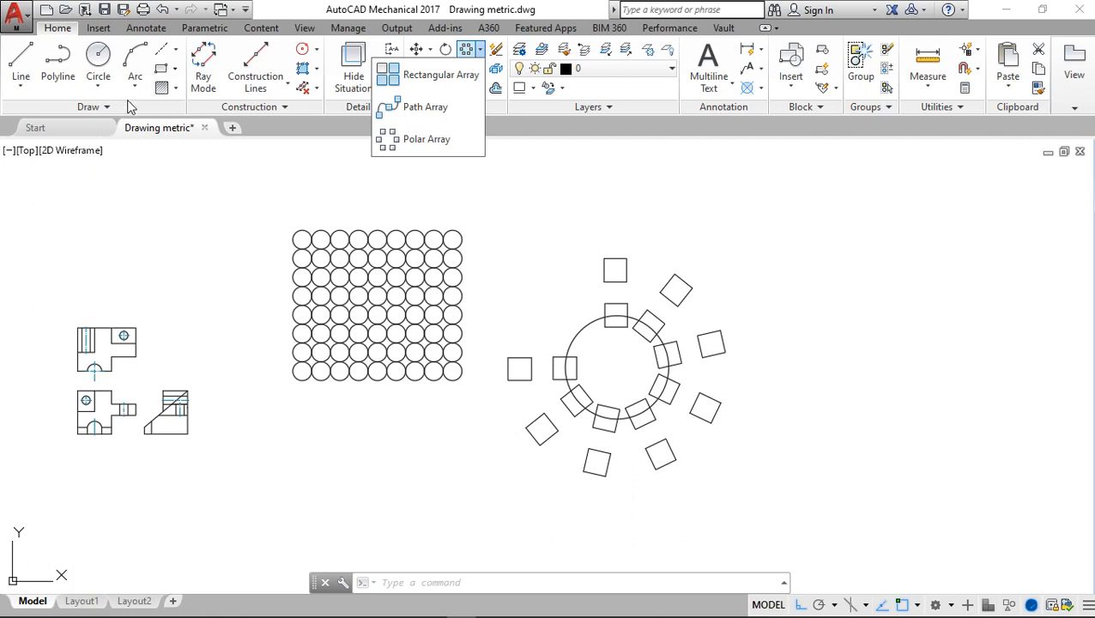
left_click(102, 110)
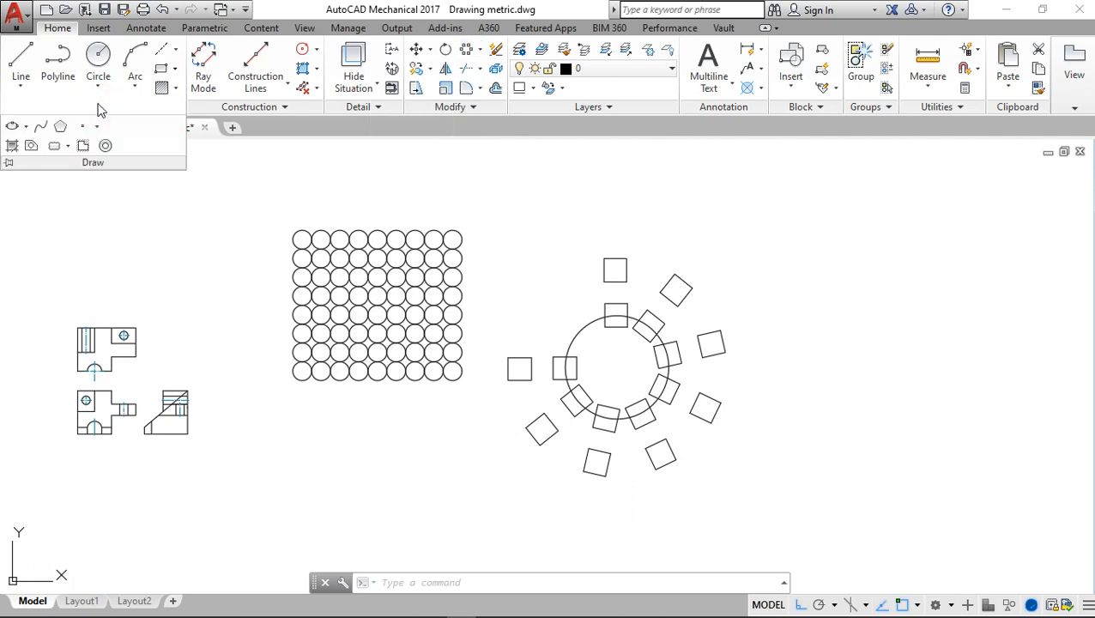
left_click(42, 127)
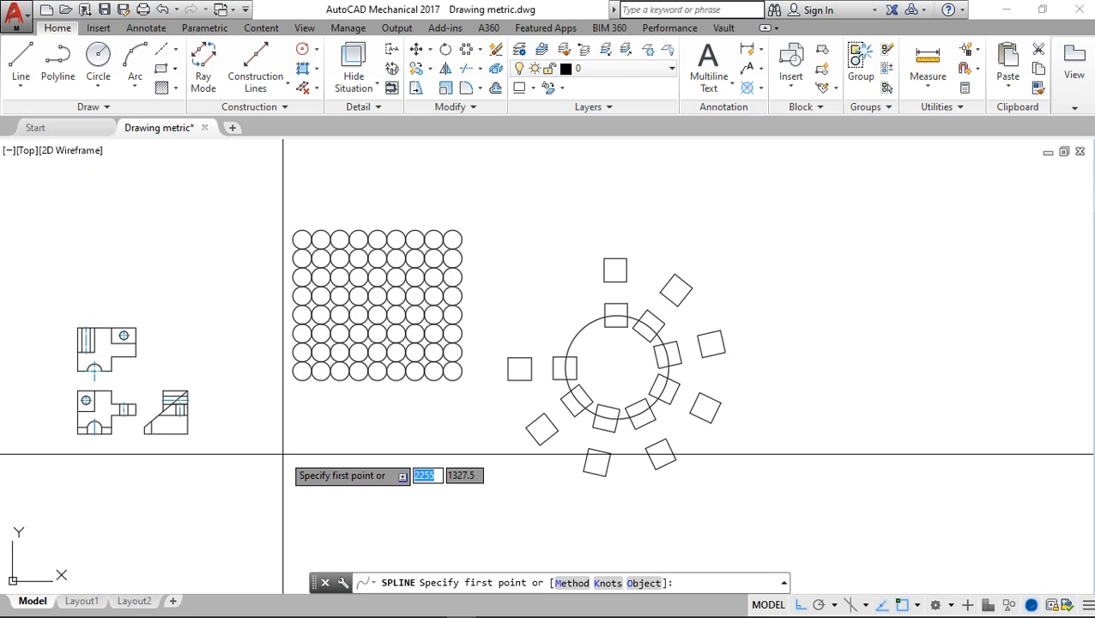
left_click(283, 453)
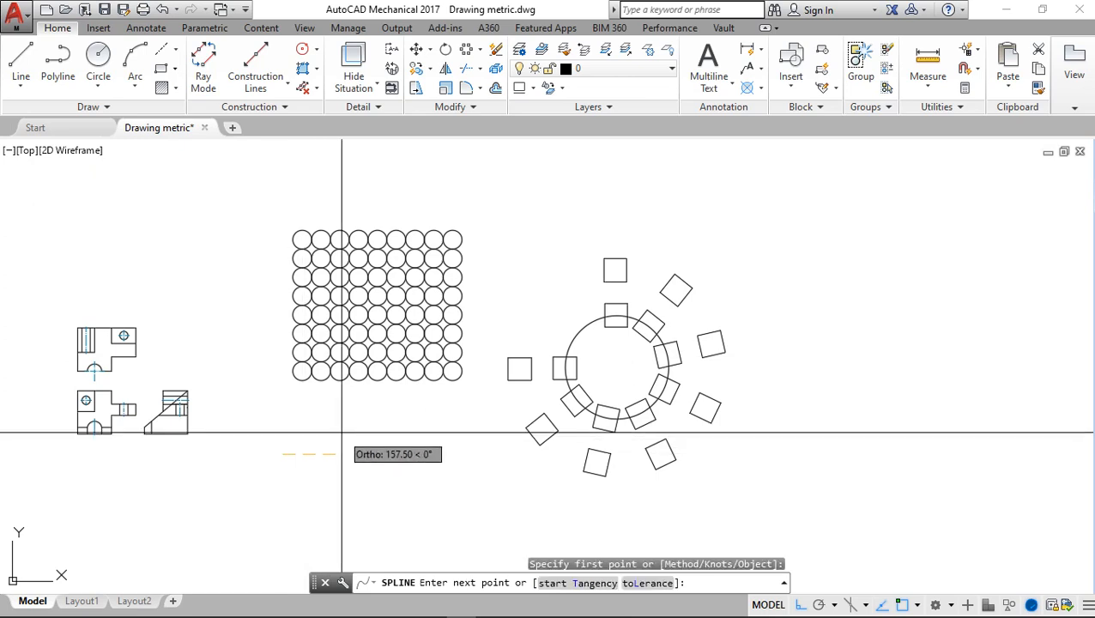
key("F8")
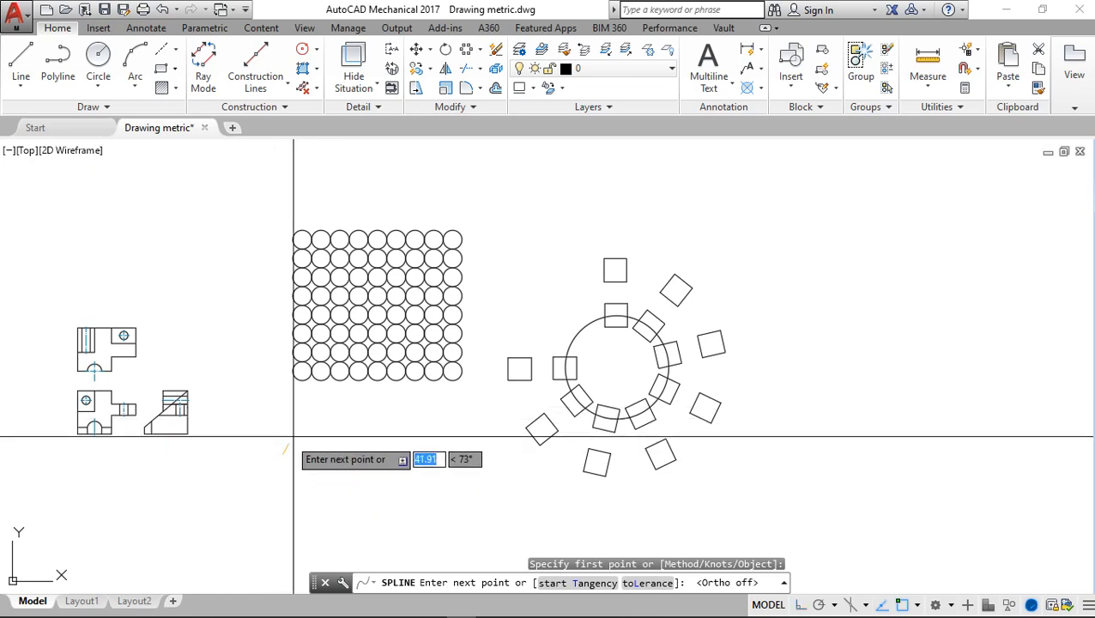
left_click(333, 434)
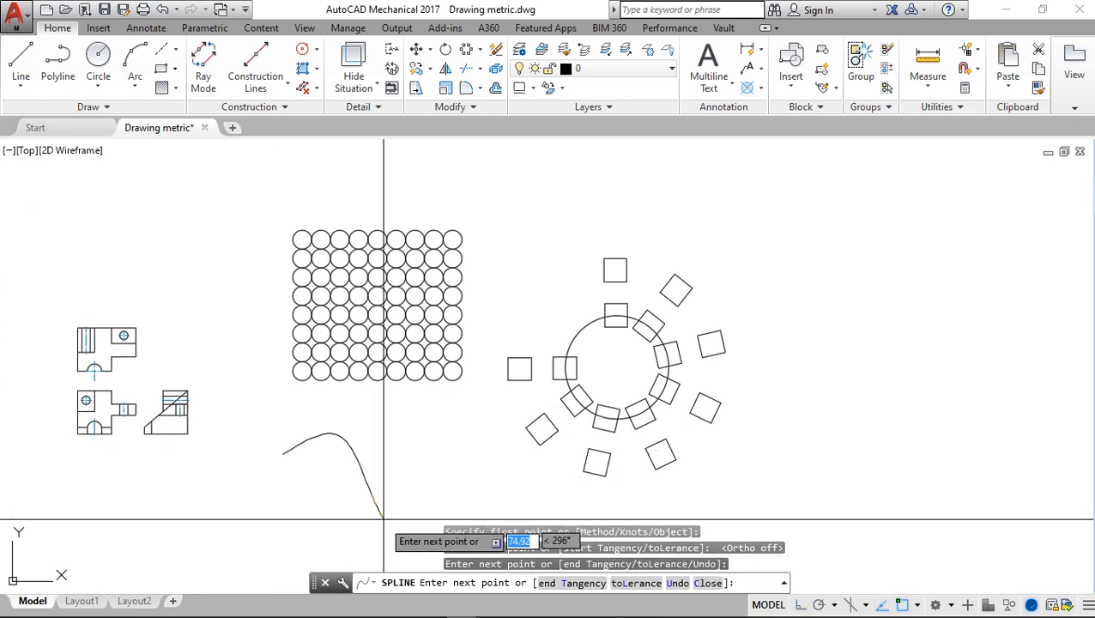
left_click(439, 485)
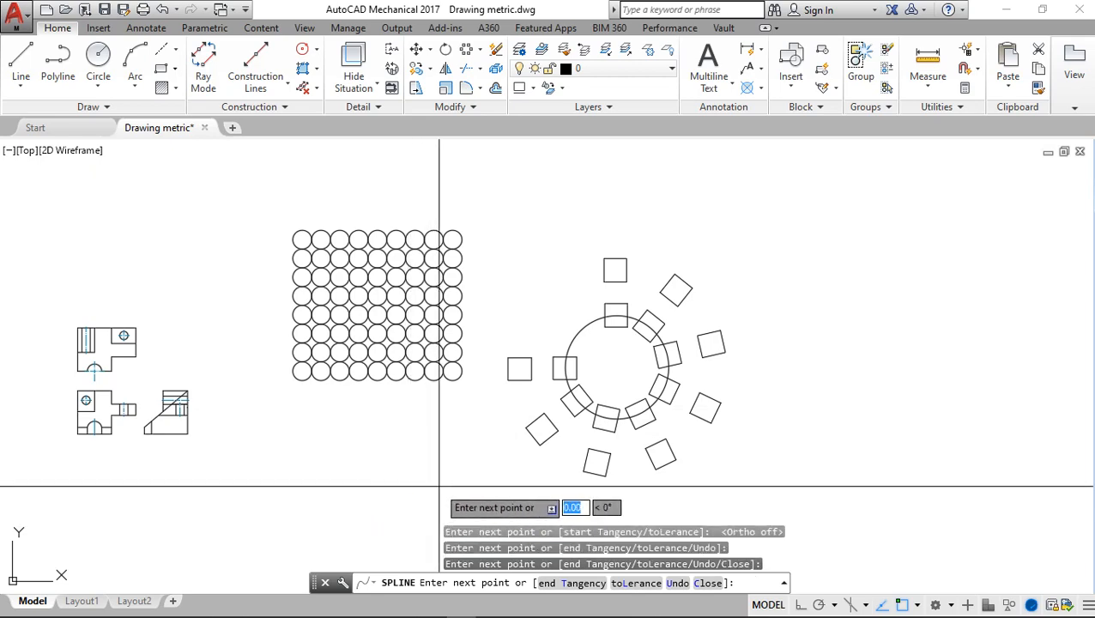
left_click(486, 510)
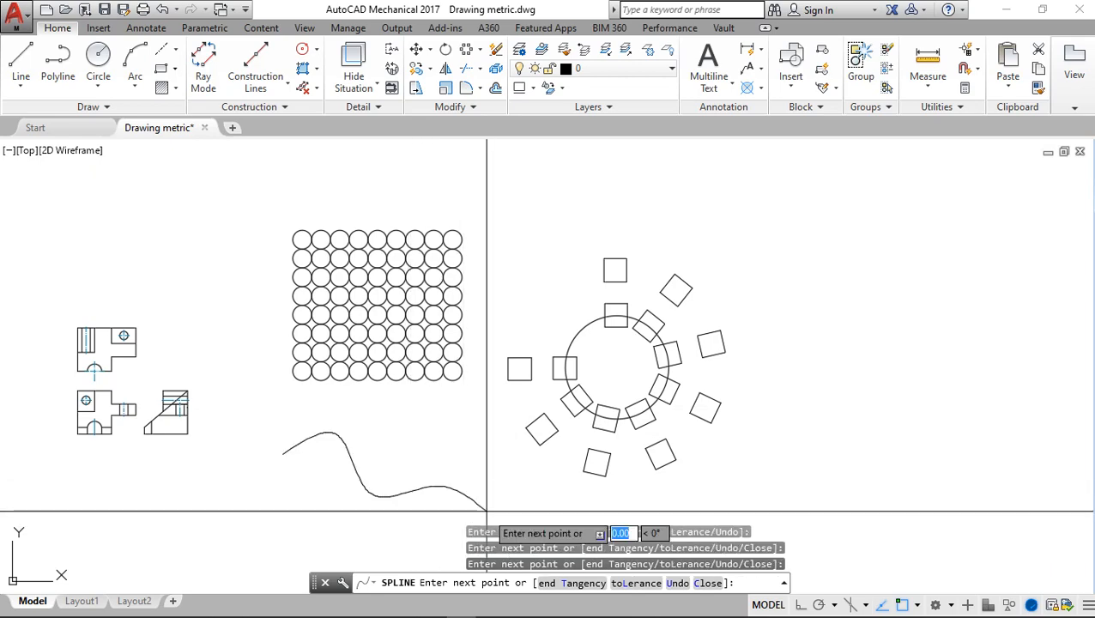
scroll(487, 510, "up", 3)
scroll(487, 510, "down", 3)
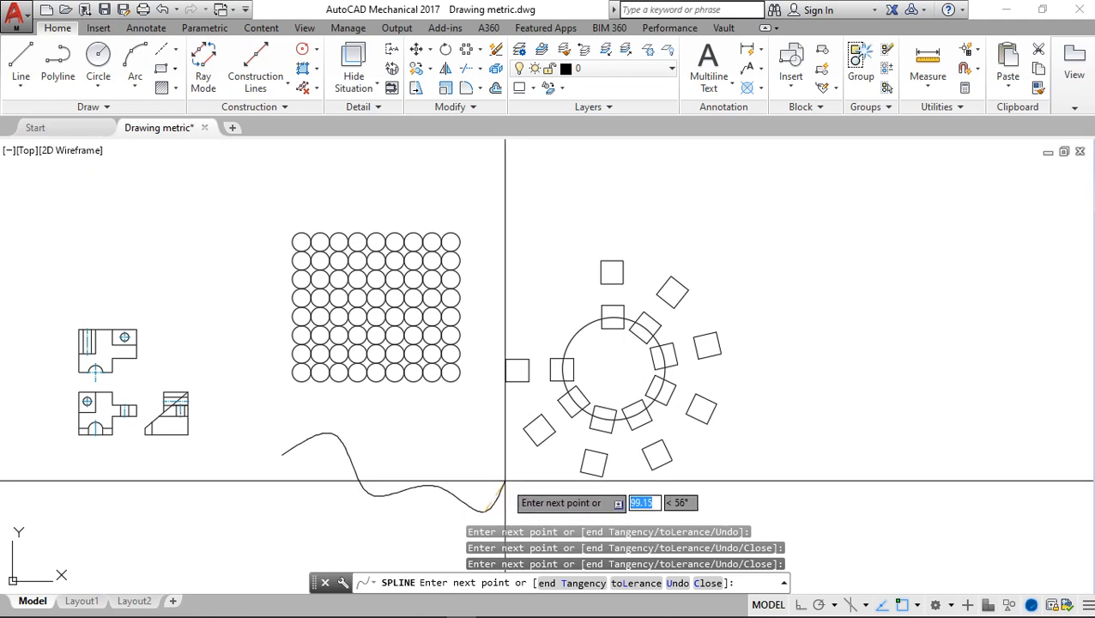
key("Return")
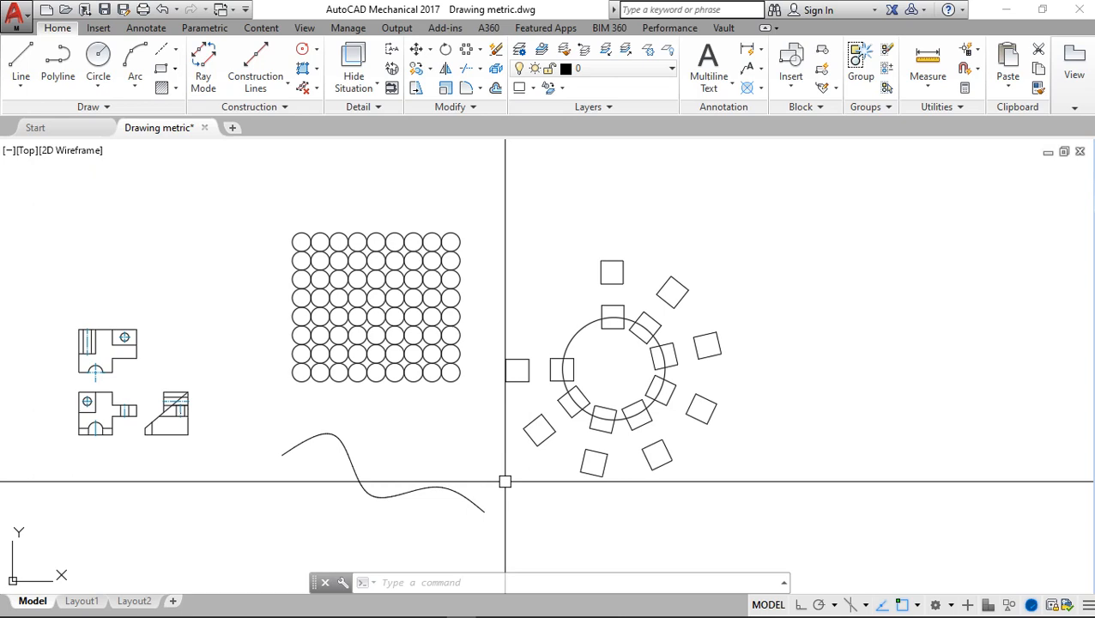
Reshape the spline by stretching its middle fit point to deepen the trough between the two crests, and clear the selection
mouse_move(462, 430)
middle_mouse_down()
mouse_move(503, 350)
mouse_move(488, 365)
middle_mouse_up()
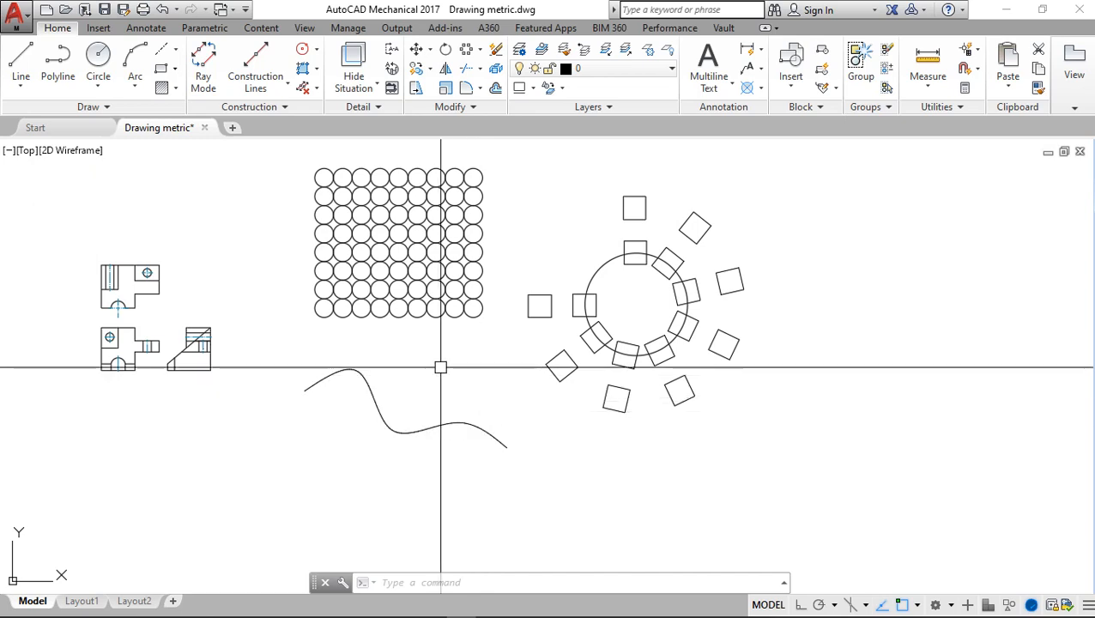
left_click(446, 422)
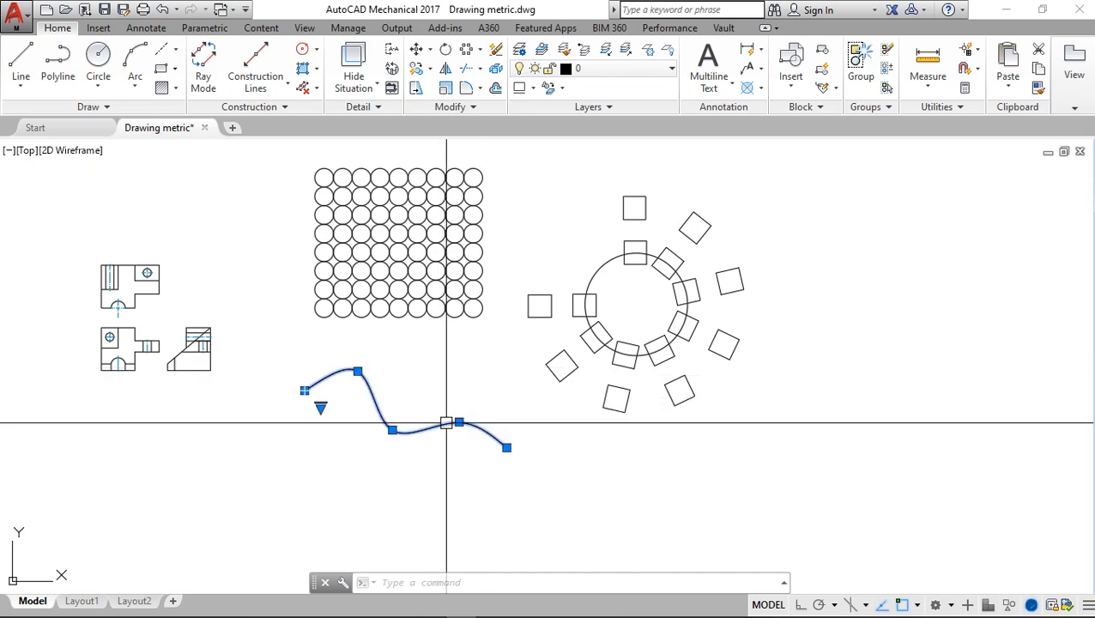
left_click(392, 429)
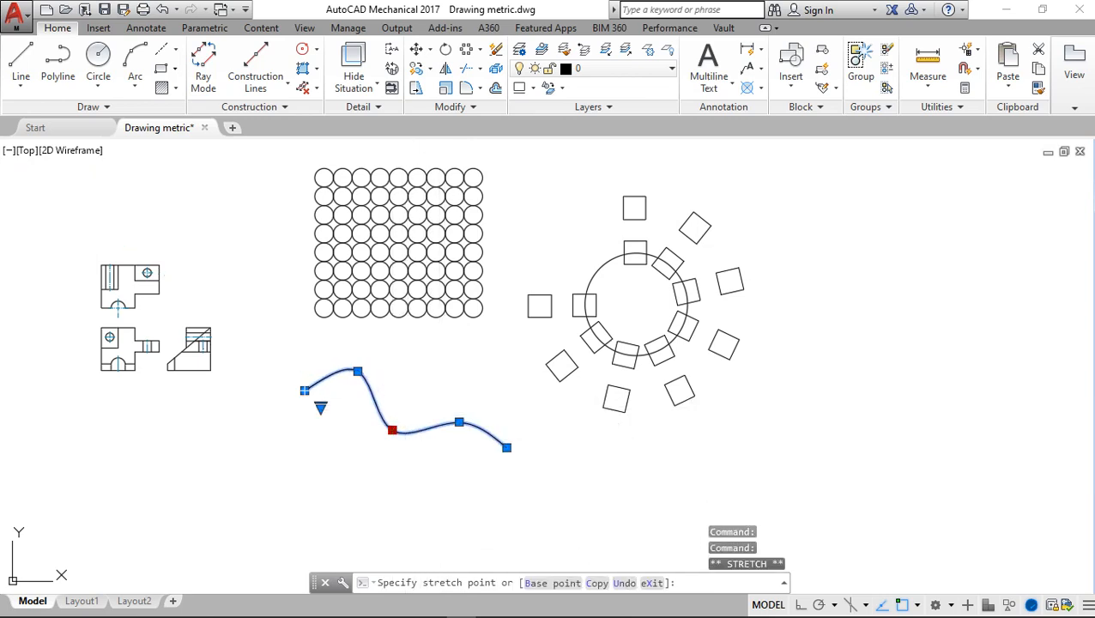
left_click(407, 409)
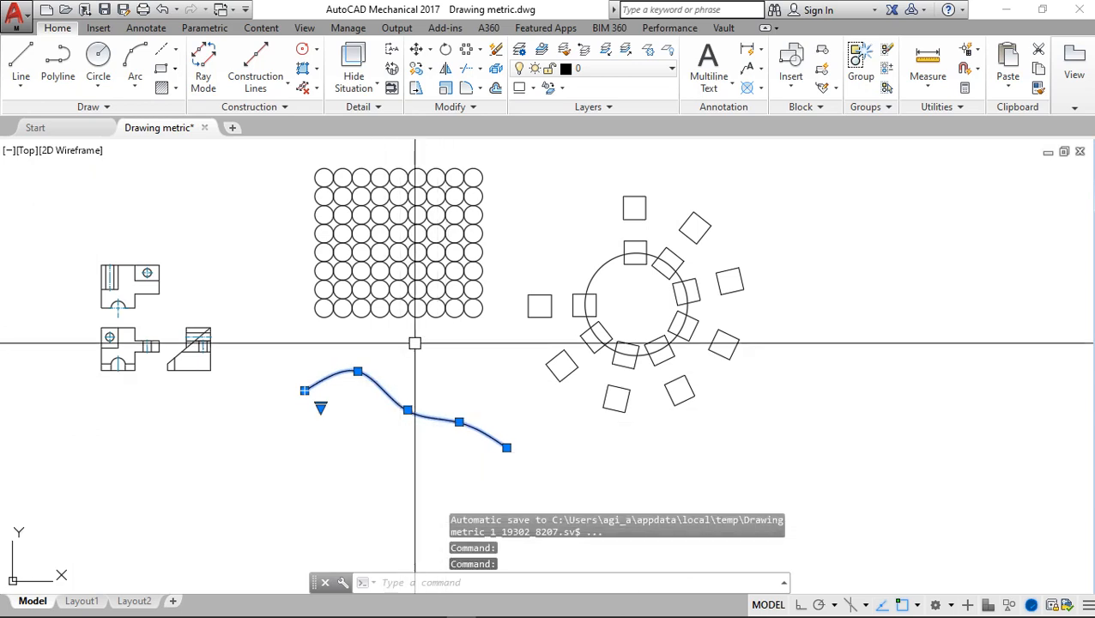
left_click(408, 409)
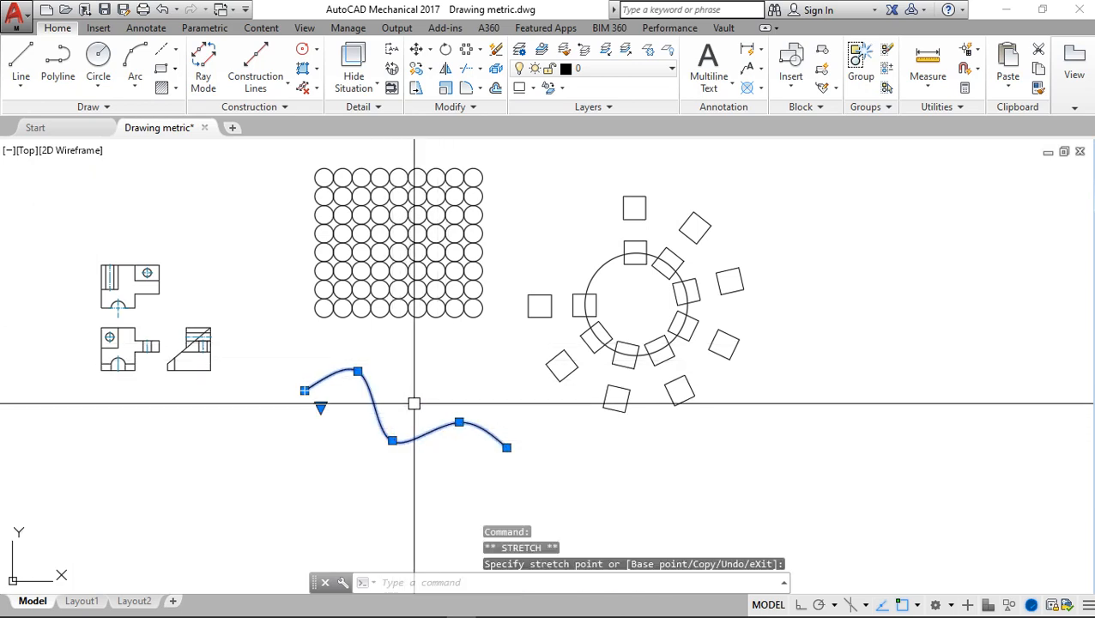
left_click(454, 344)
key("Escape")
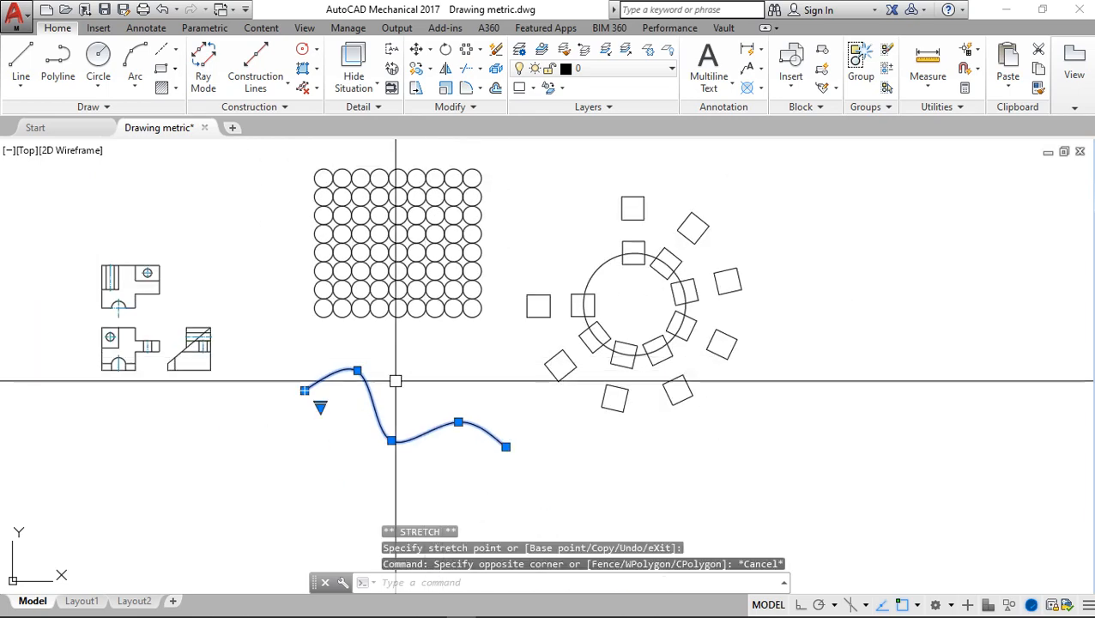
scroll(368, 379, "down", 3)
scroll(352, 381, "up", 4)
scroll(337, 384, "down", 4)
scroll(364, 371, "up", 3)
scroll(353, 366, "up", 2)
left_click(319, 371)
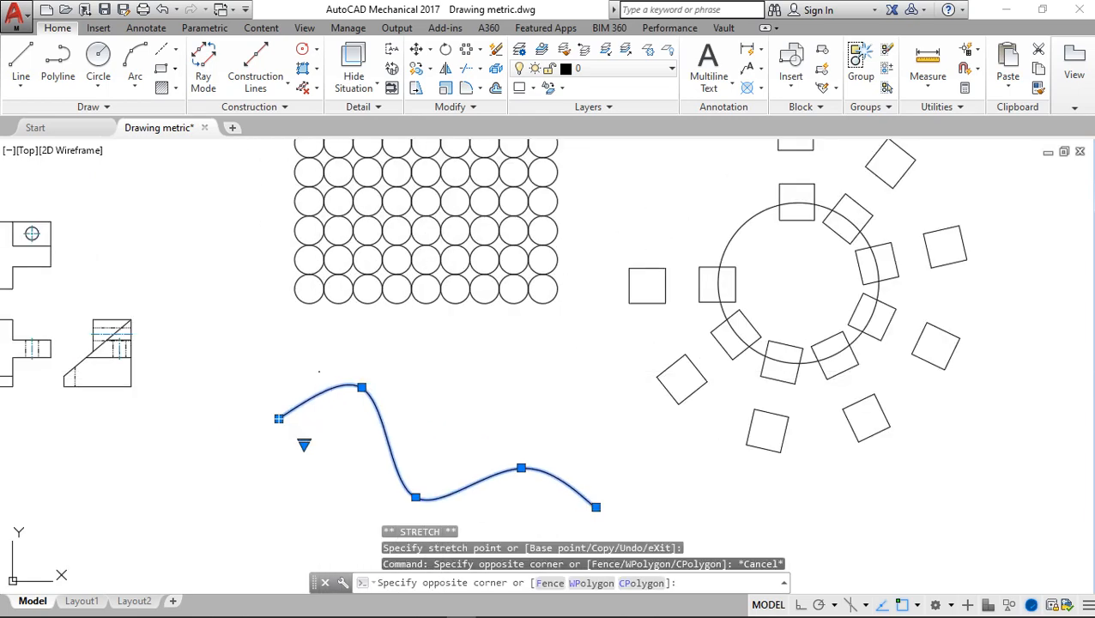
key("Escape")
key("Escape")
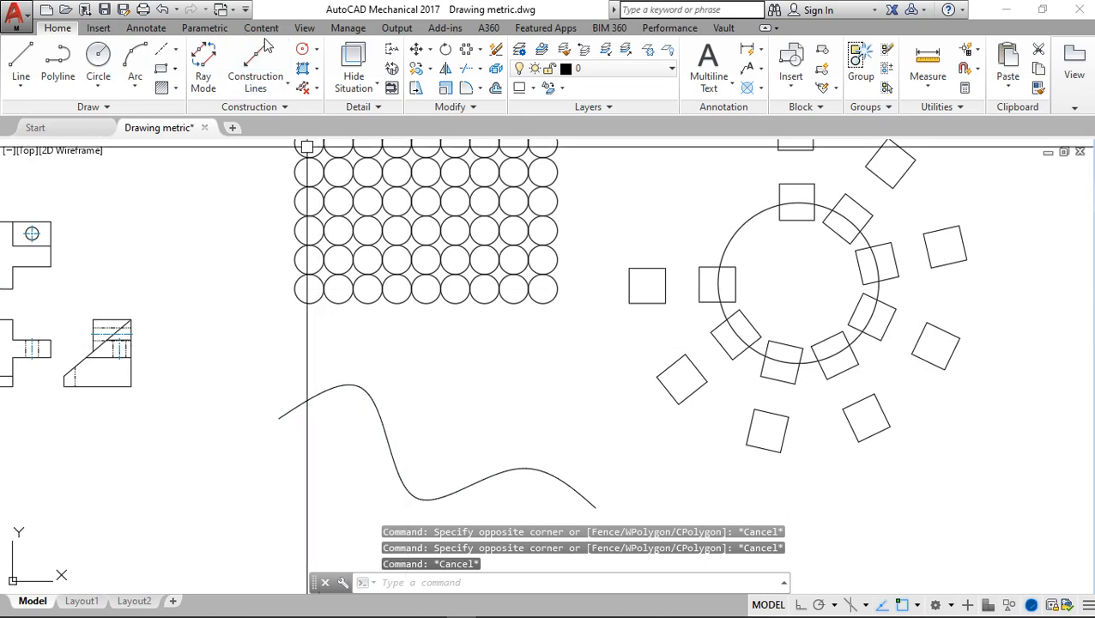
Draw a small Start, Center, End arc that opens upward, centred close to the spline's start point
left_click(161, 71)
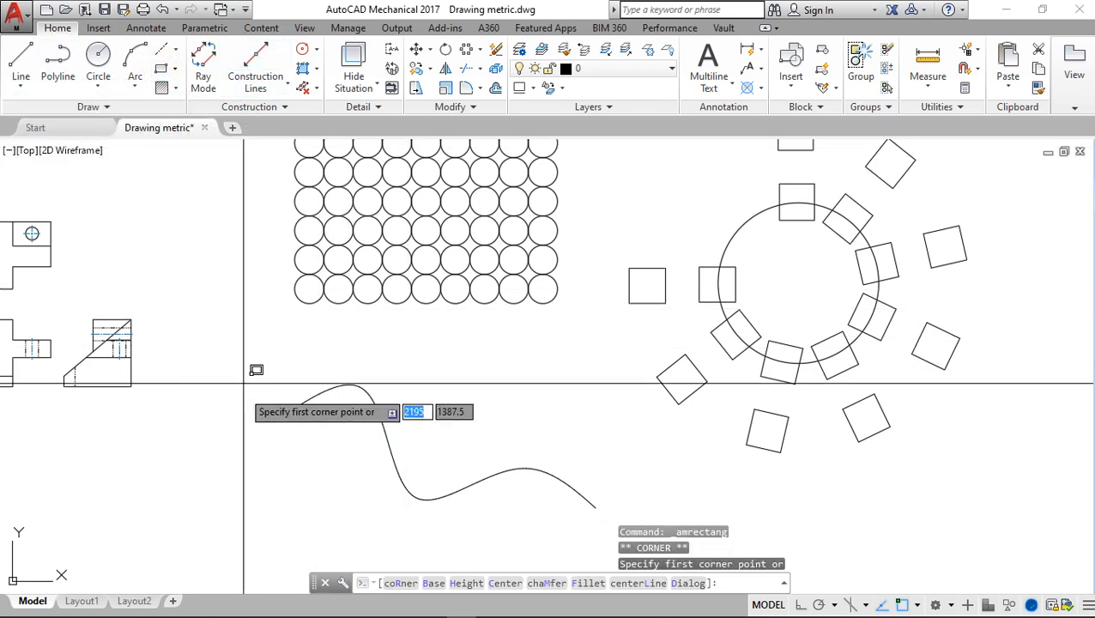
left_click(133, 55)
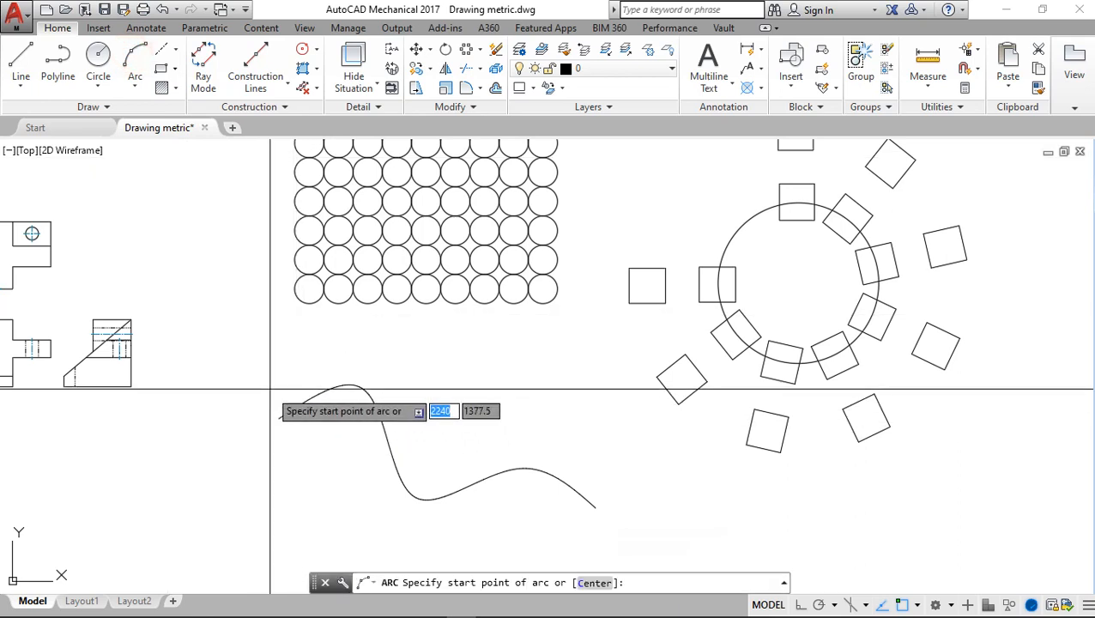
left_click(135, 83)
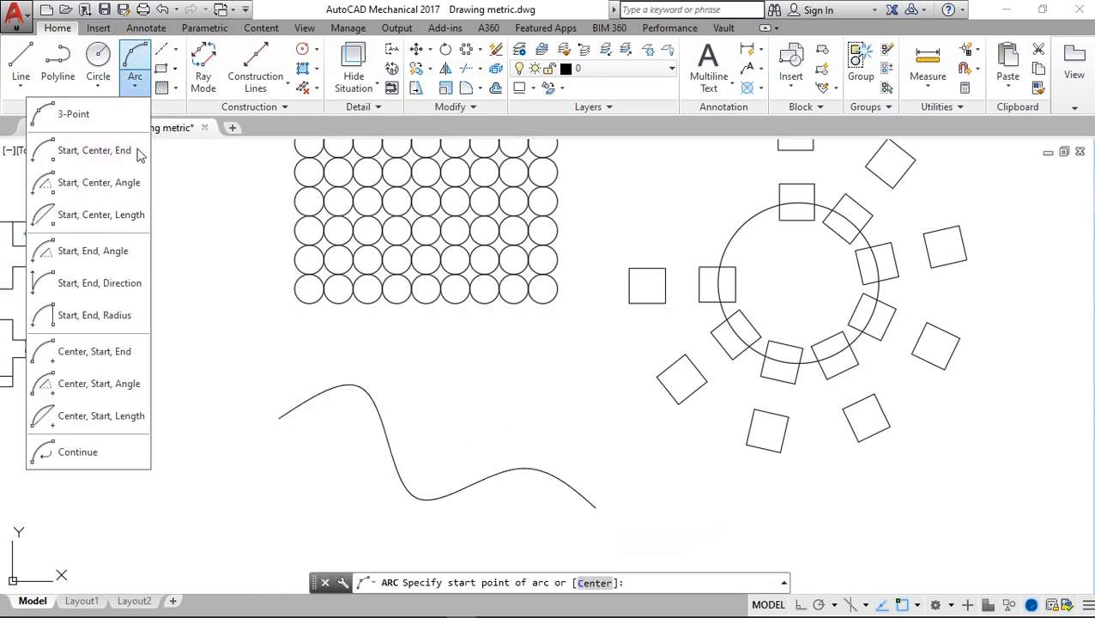
left_click(97, 153)
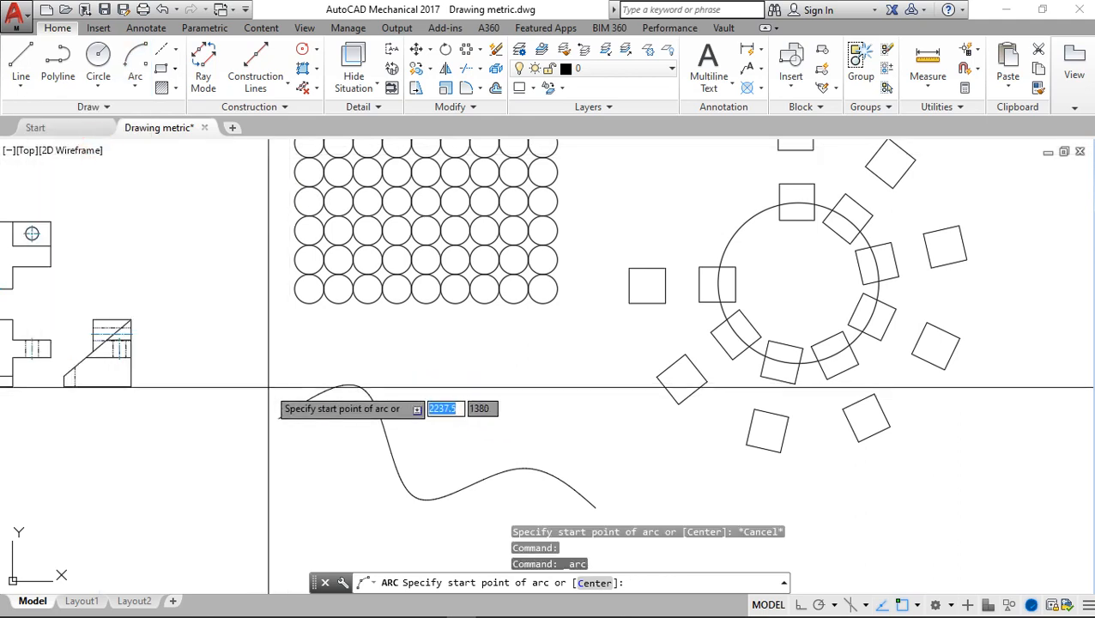
left_click(280, 416)
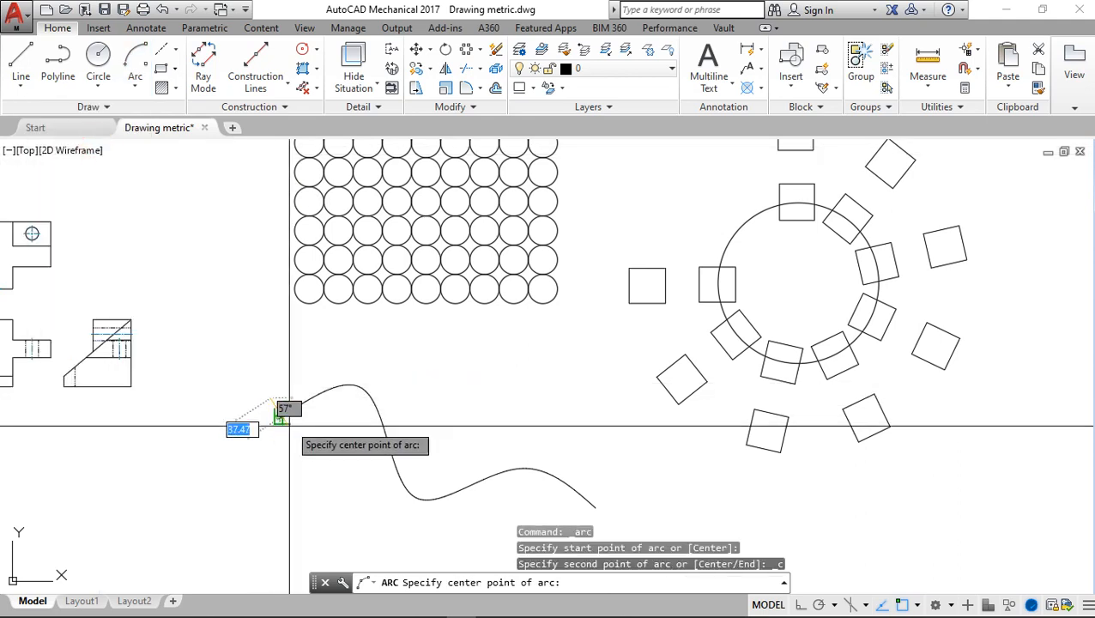
scroll(257, 429, "up", 3)
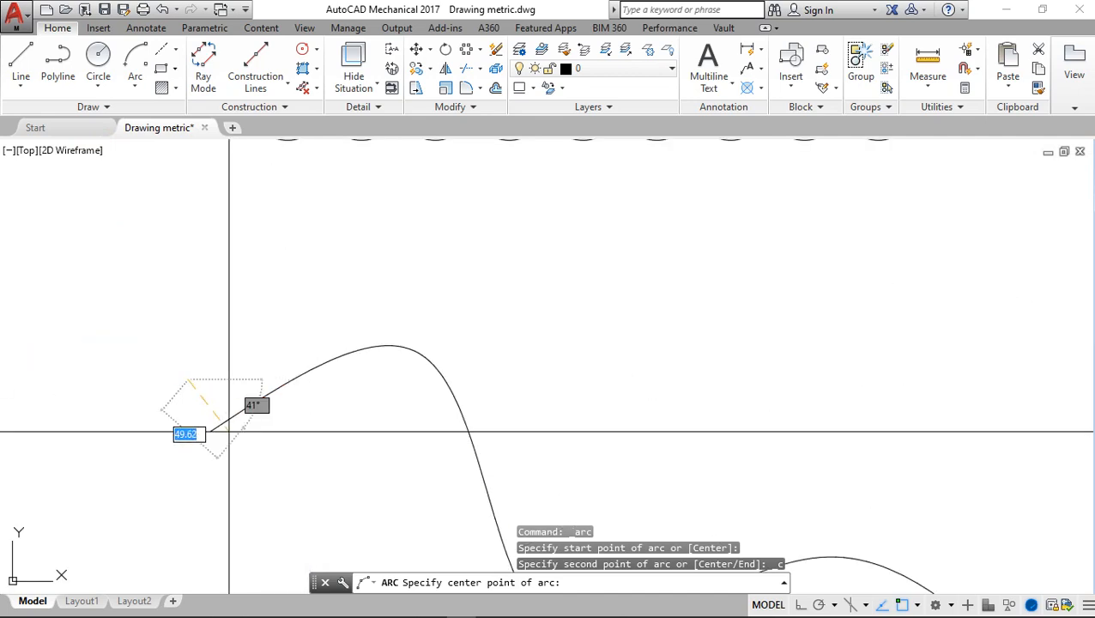
left_click(217, 429)
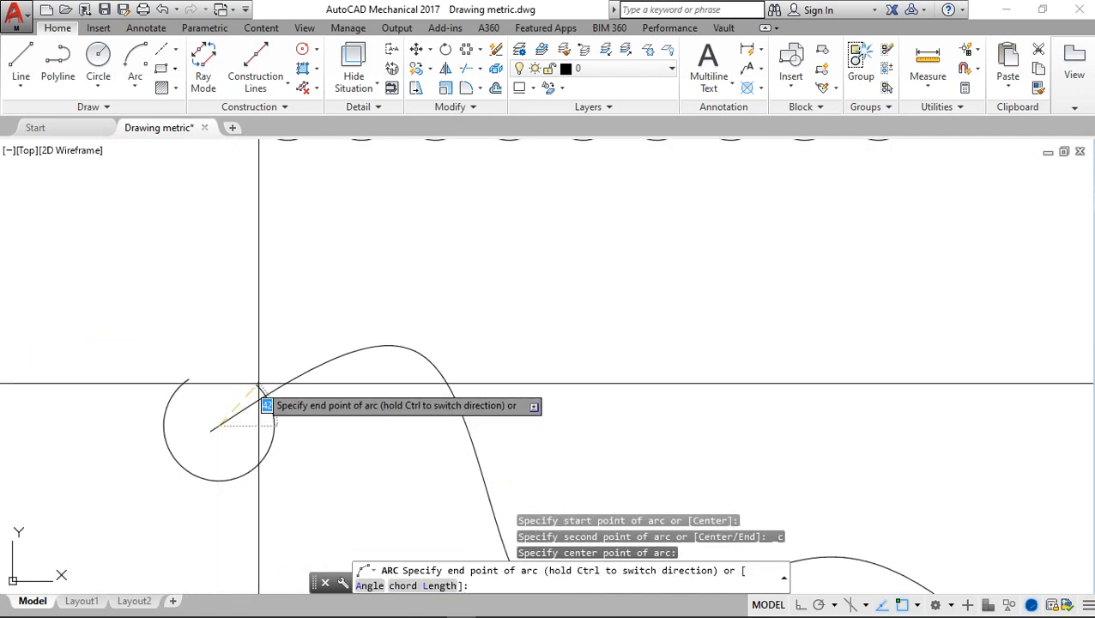
left_click(267, 453)
scroll(311, 410, "up", 3)
scroll(374, 355, "down", 5)
mouse_move(386, 342)
middle_mouse_down()
mouse_move(451, 266)
mouse_move(445, 252)
middle_mouse_up()
scroll(445, 251, "down", 2)
scroll(446, 251, "up", 2)
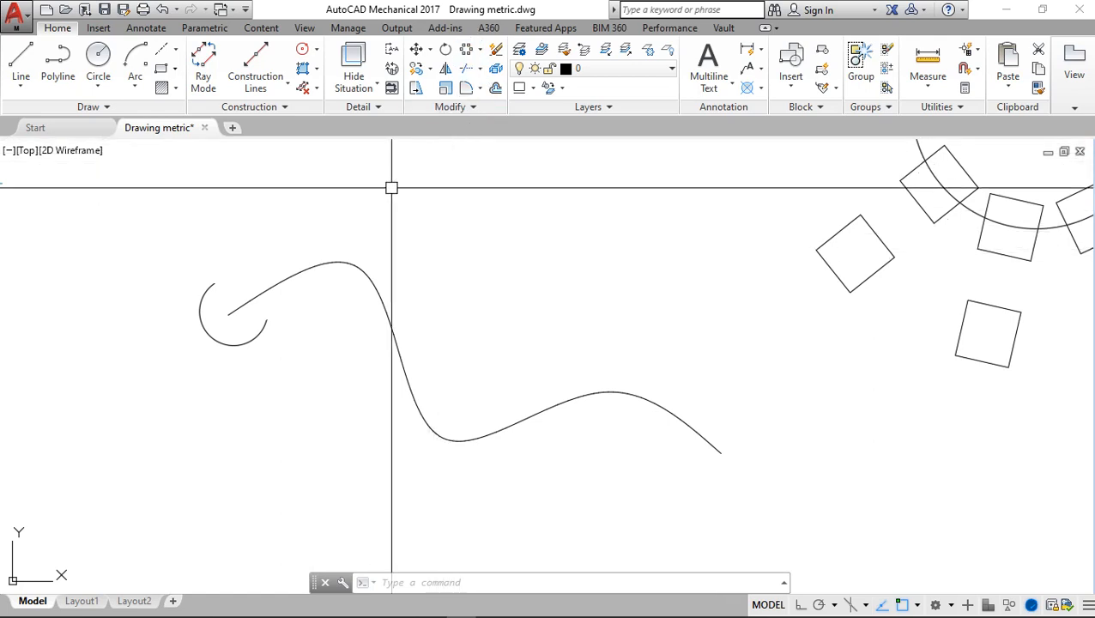
Start a path array of the small arc, using the wavy spline as the path curve
left_click(478, 50)
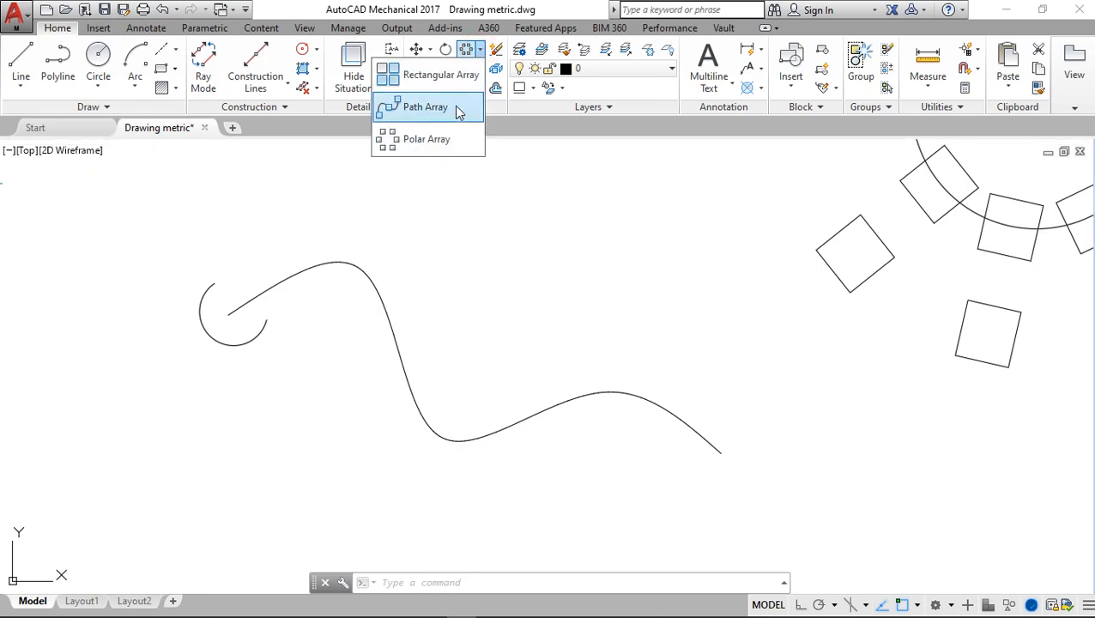
left_click(457, 110)
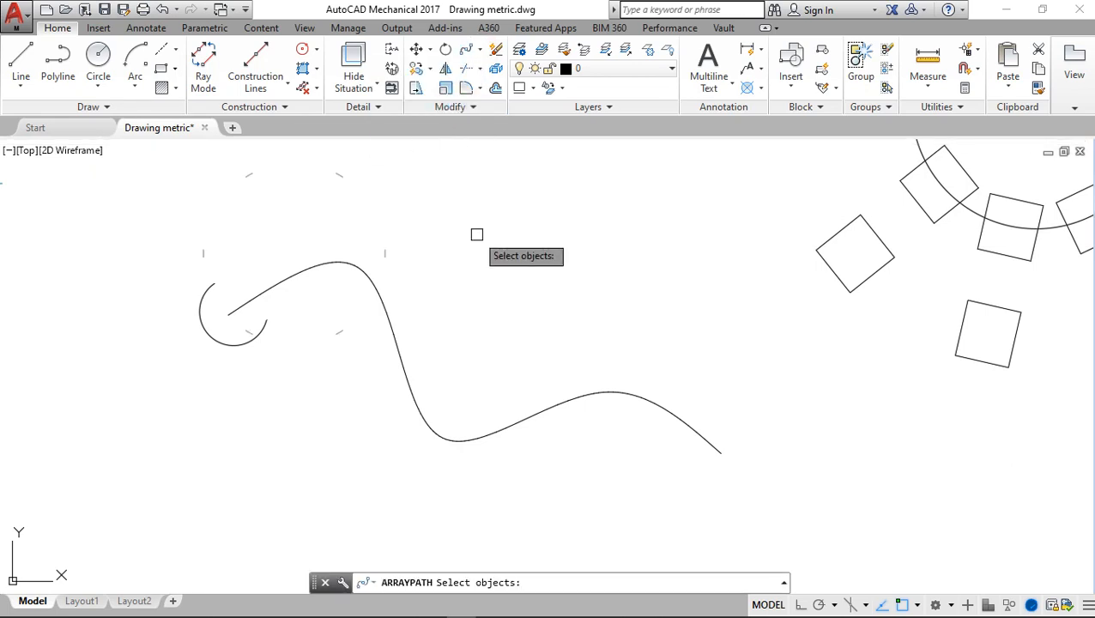
left_click(238, 343)
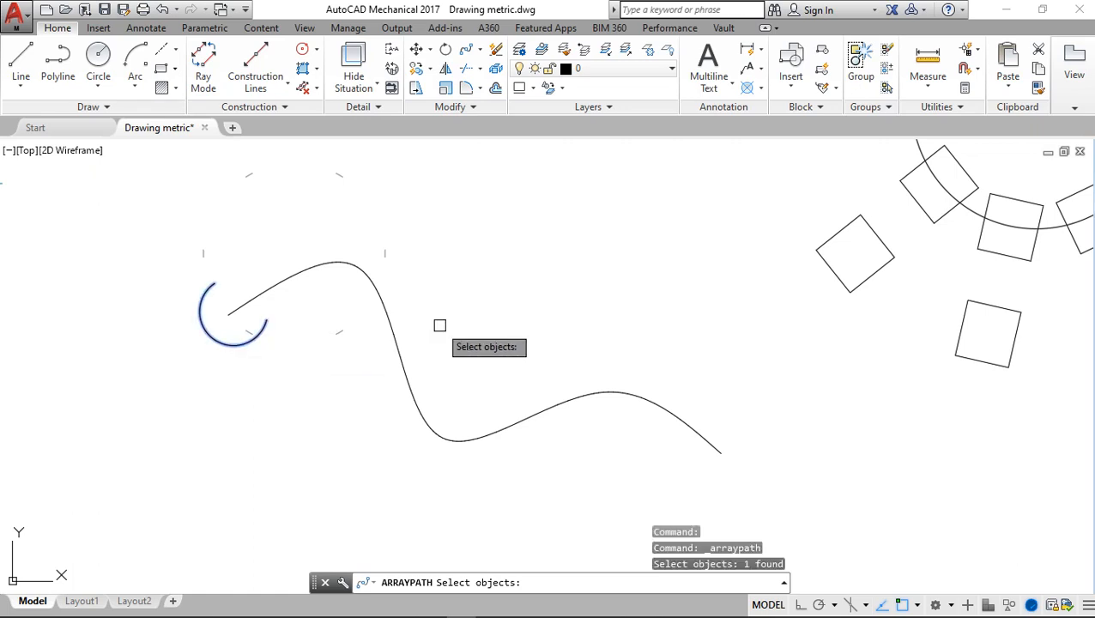
key("Return")
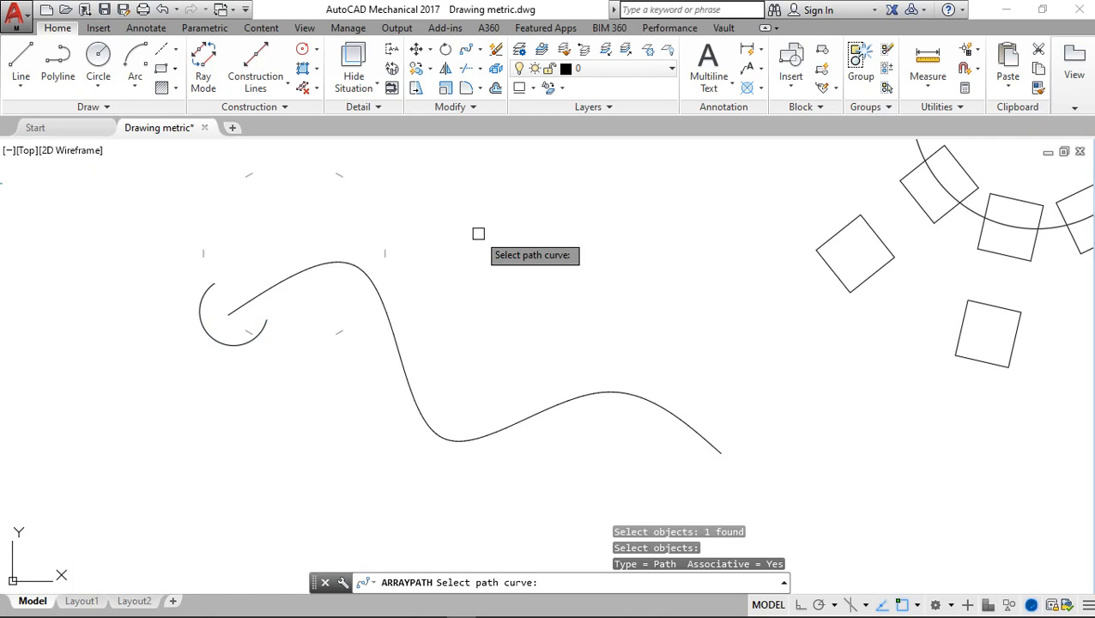
left_click(397, 333)
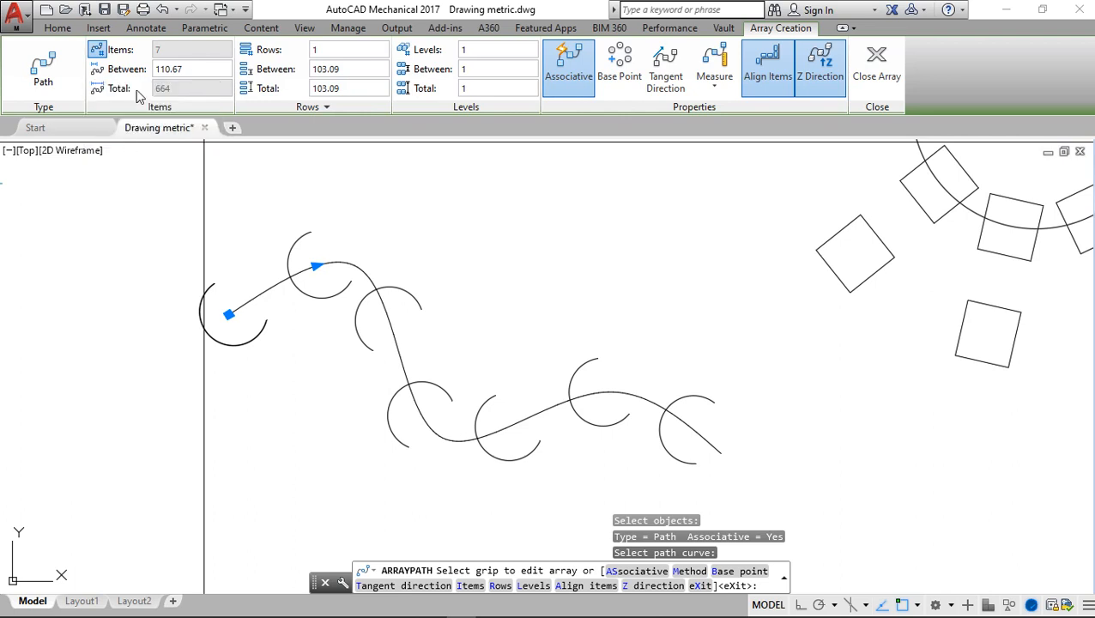
Set the spacing between the path array's items to 100
left_click(191, 71)
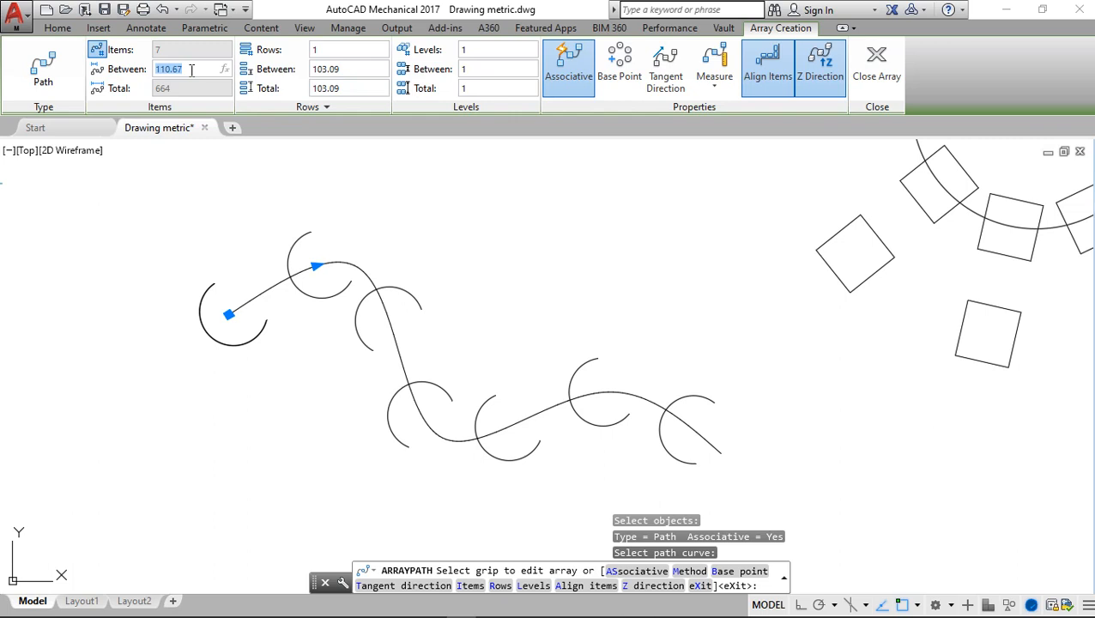
type("100")
key("Return")
Set the spacing between the arcs along the spline to 20 and finish the path array
double_click(192, 71)
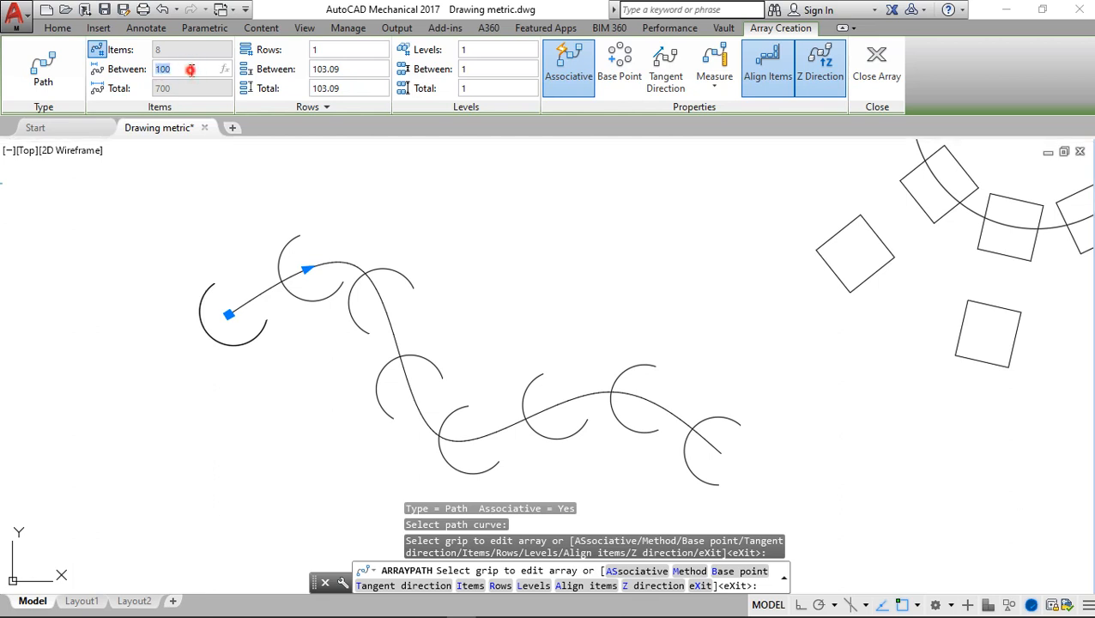
type("20")
key("Return")
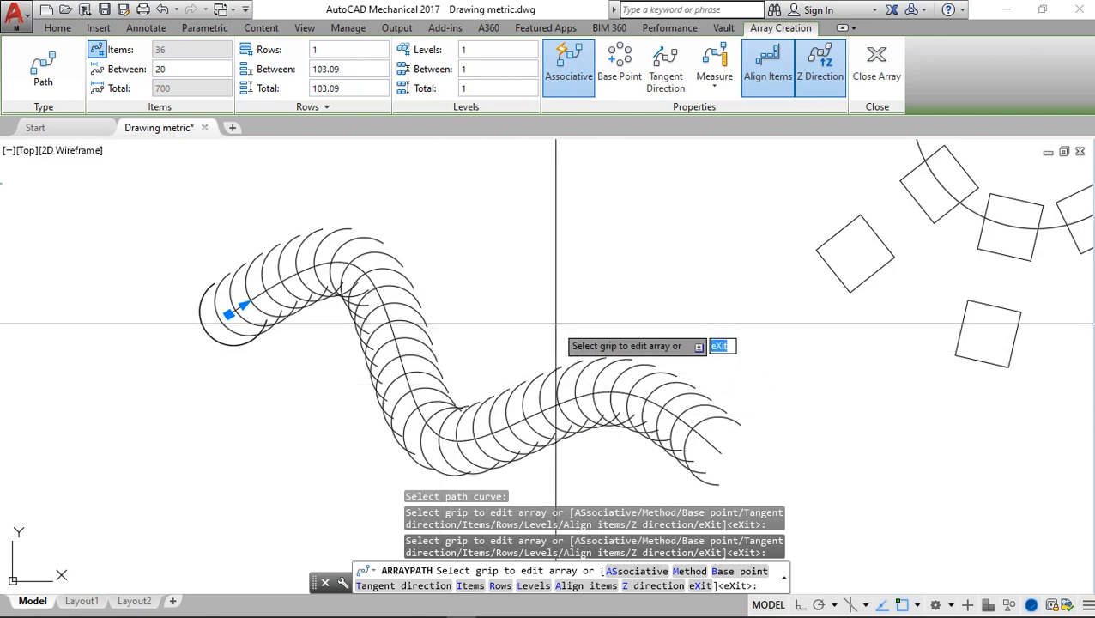
scroll(515, 330, "down", 3)
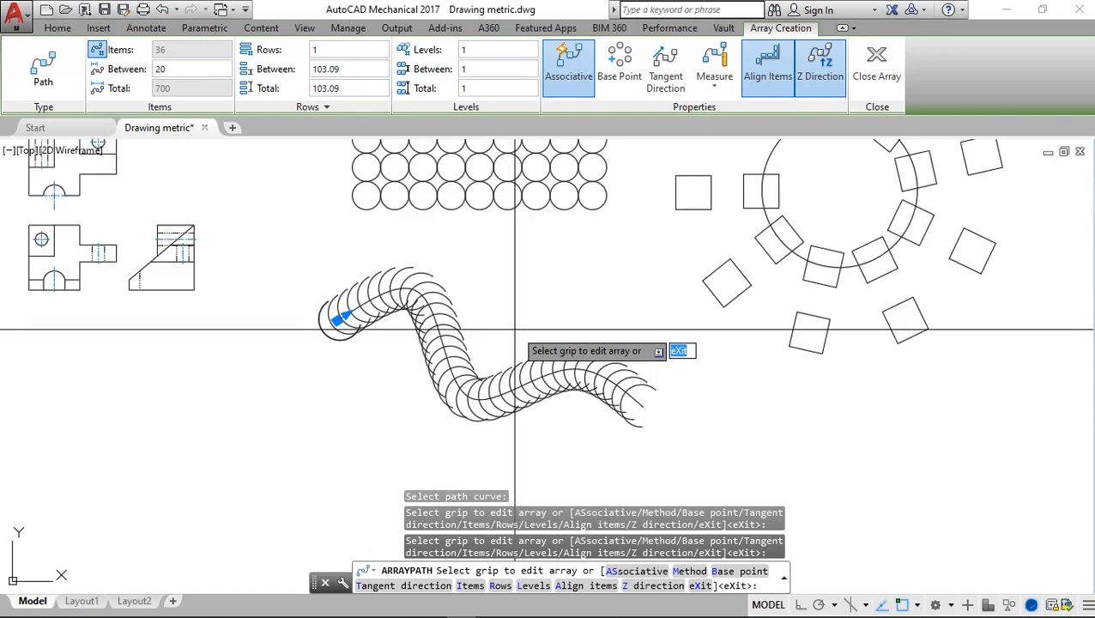
middle_click_drag(551, 267, 590, 293)
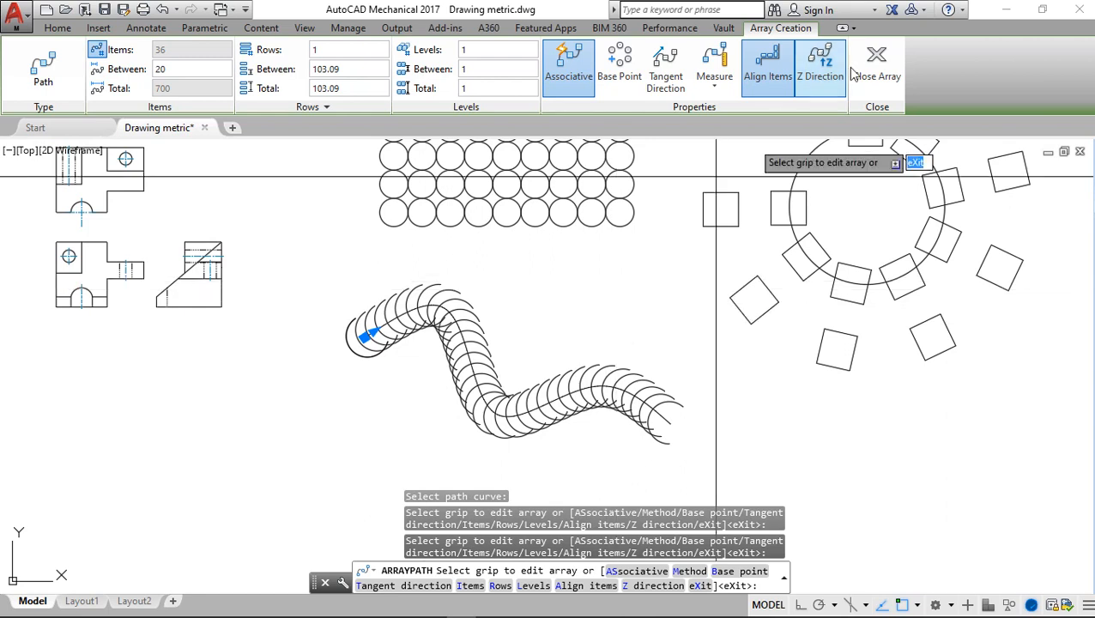
left_click(877, 81)
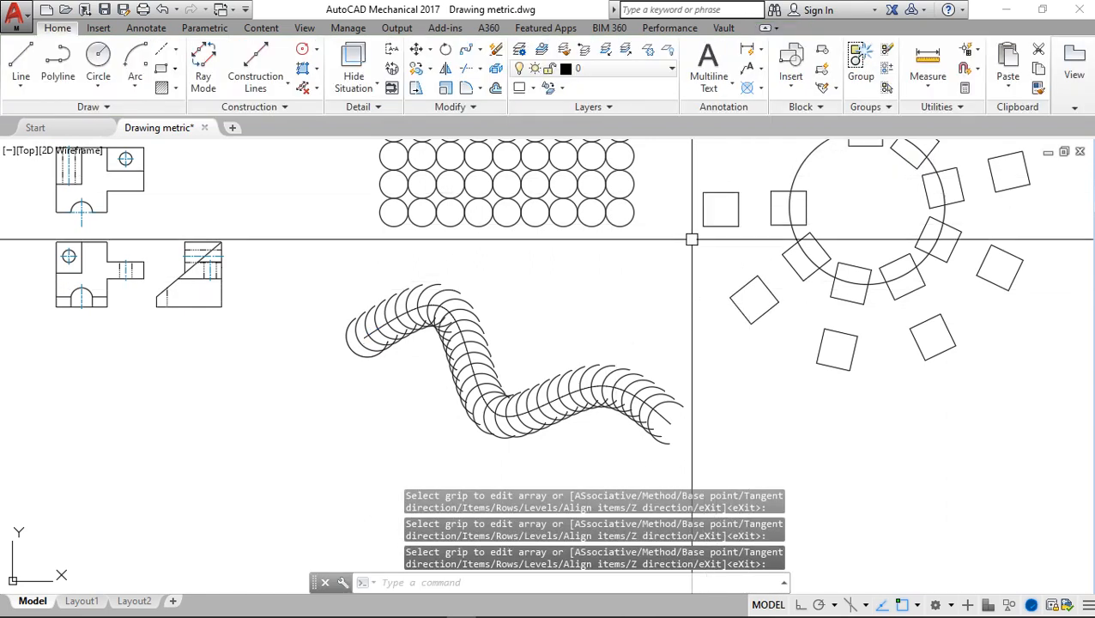